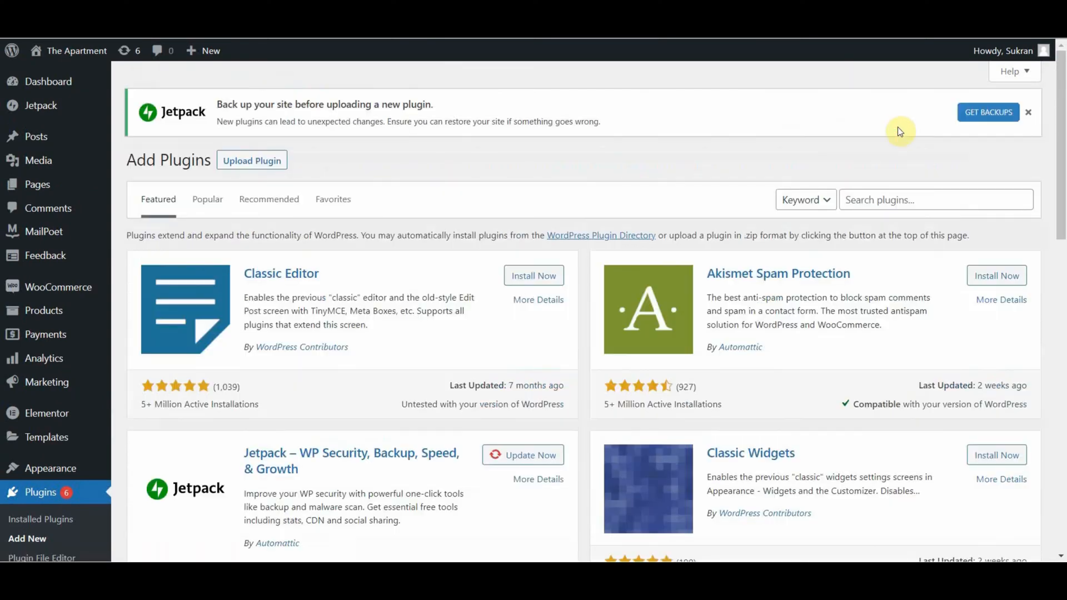
# Step: Find the Rank Math SEO plugin by searching for "rank math", and install and activate it
pyautogui.click(922, 192)
pyautogui.write('rankma')
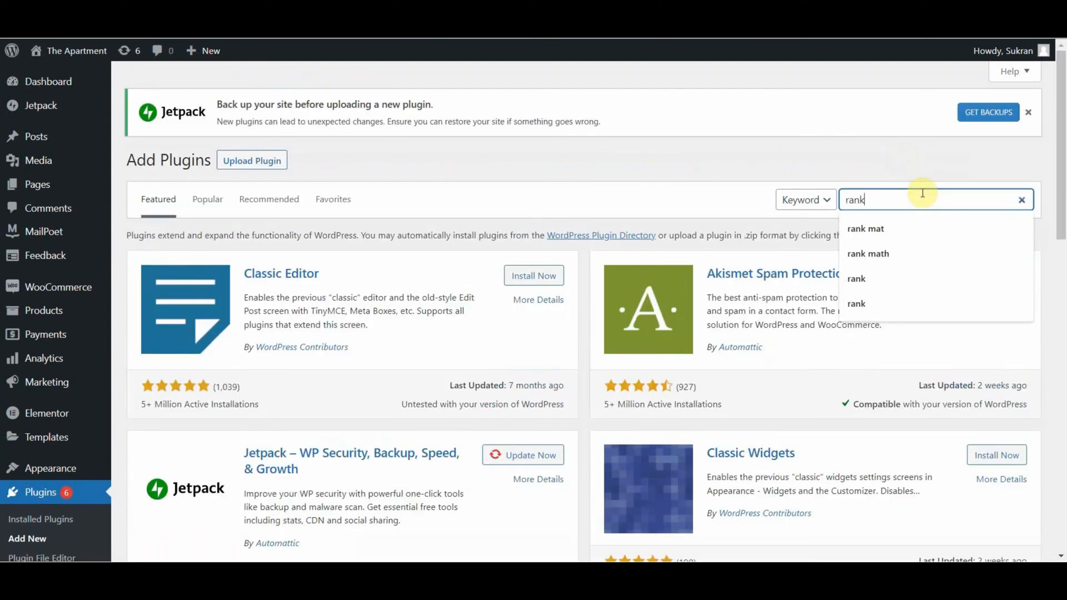
pyautogui.press('BackSpace')
pyautogui.press('BackSpace')
pyautogui.write('math')
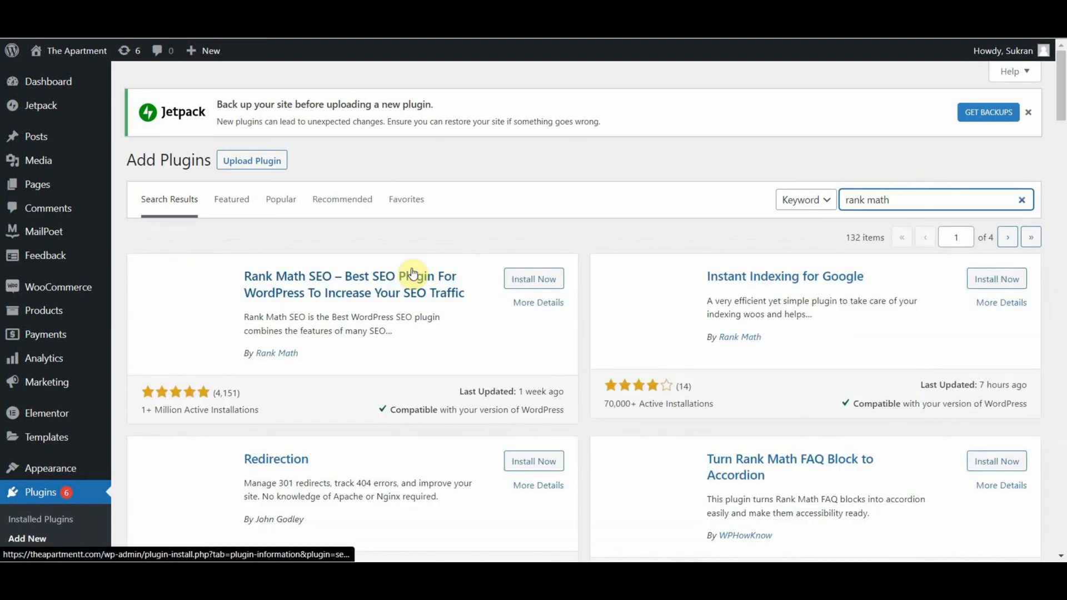
pyautogui.click(537, 279)
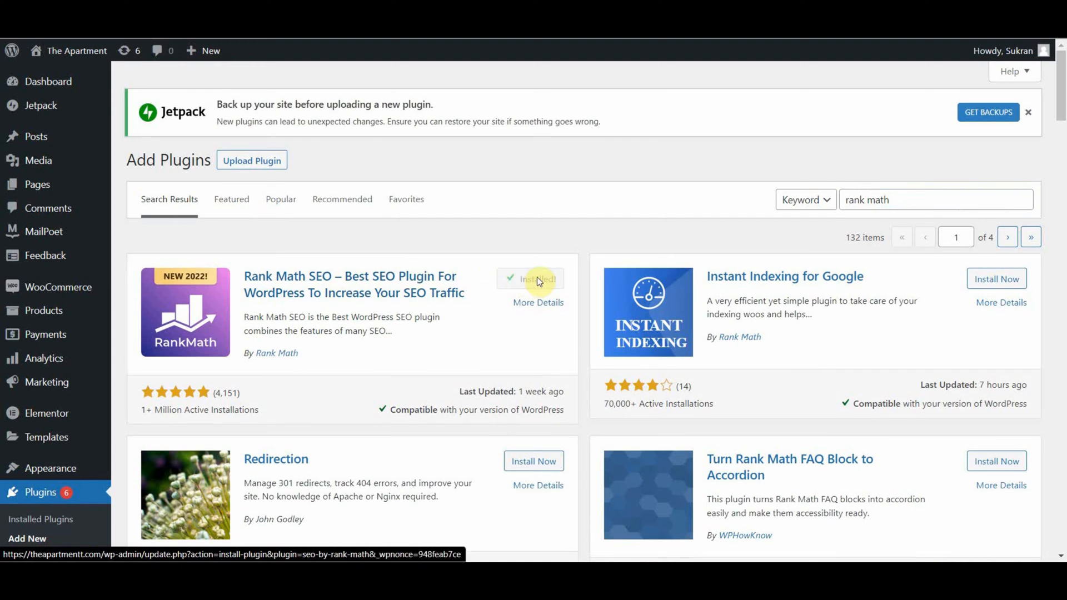
pyautogui.click(539, 280)
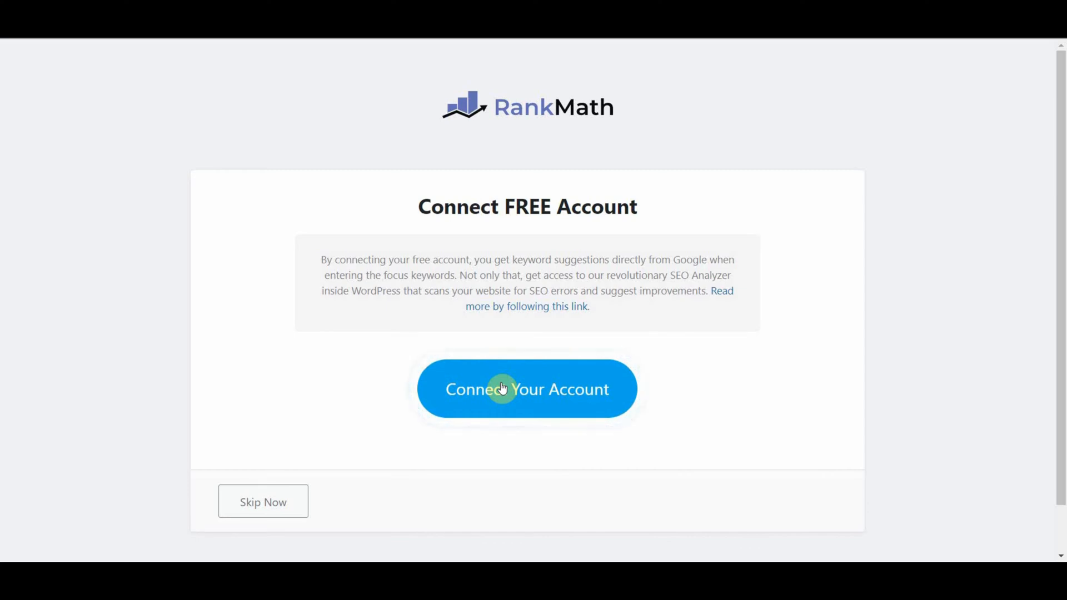
# Step: Skip connecting a Rank Math account and start the setup wizard in Advanced mode
pyautogui.click(264, 504)
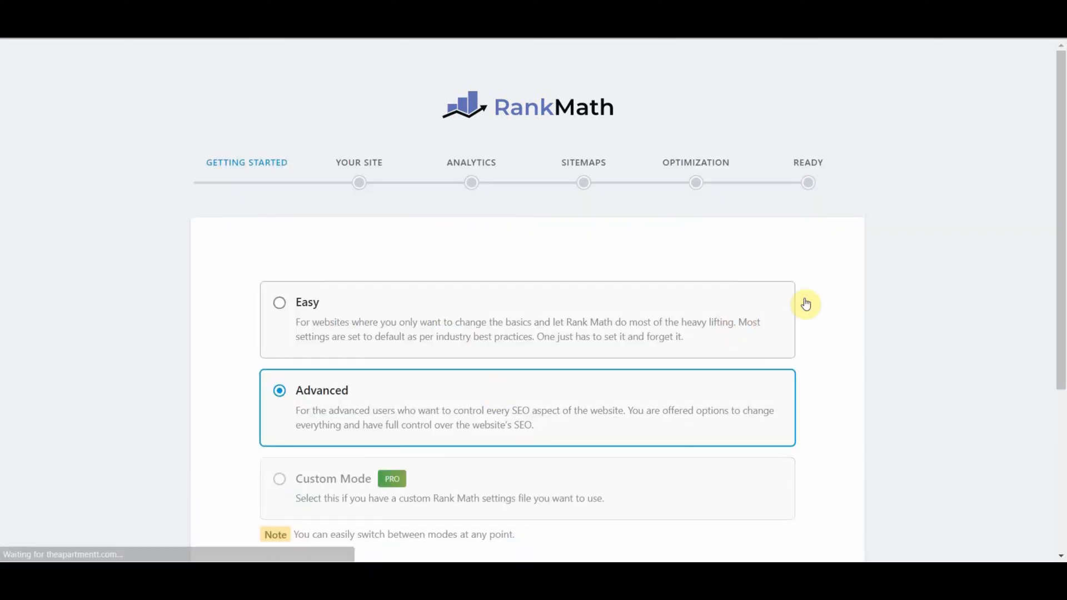
pyautogui.scroll(-1, 714, 298)
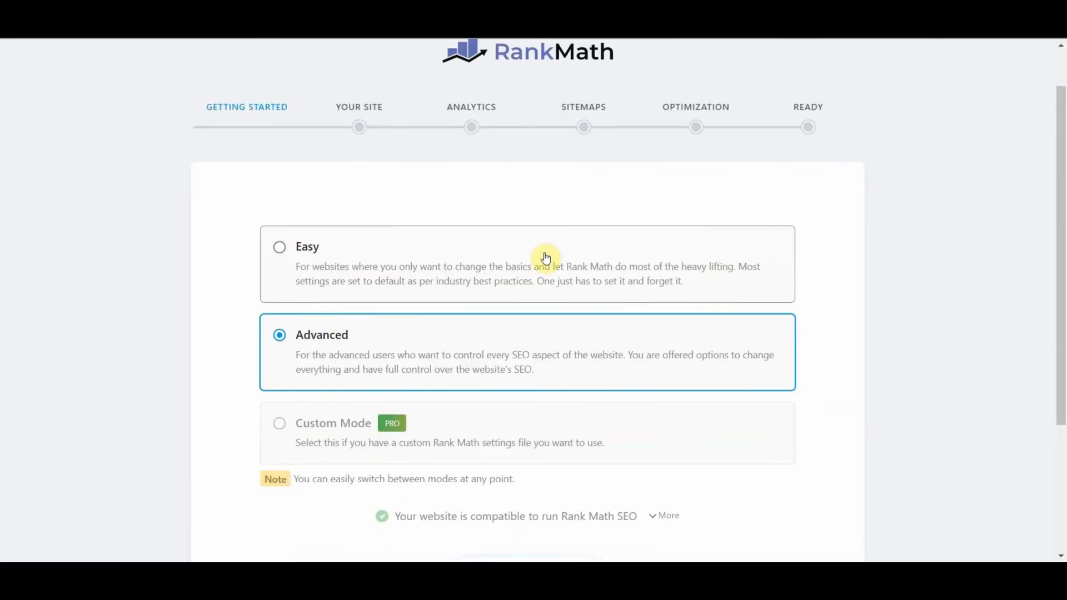
pyautogui.scroll(-3, 481, 368)
pyautogui.click(524, 463)
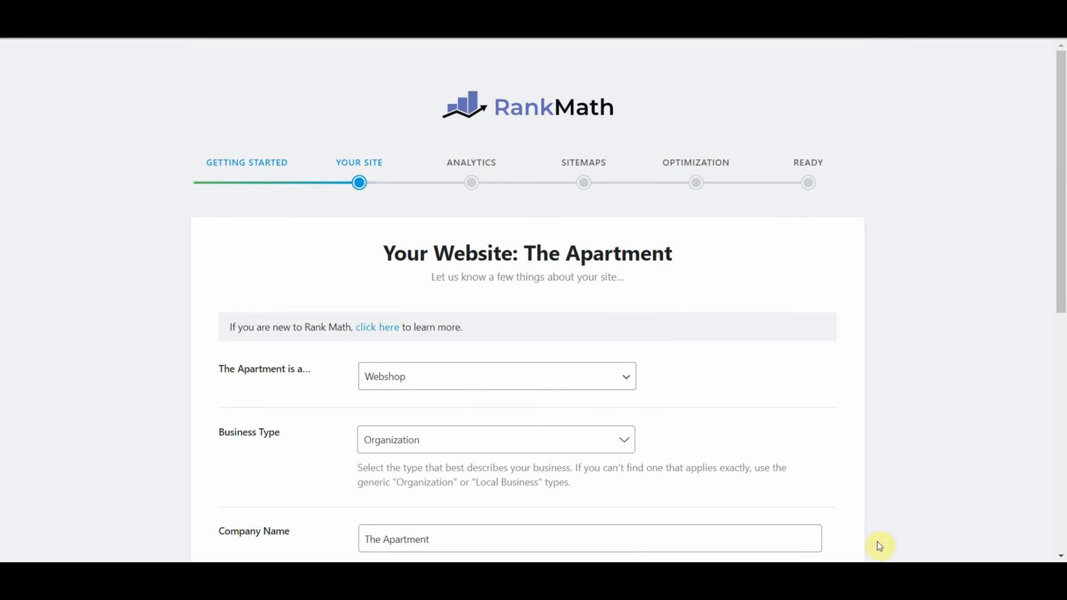
# Step: Set the website type to Webshop and save the site details with the existing business type, company name and logo
pyautogui.scroll(-2, 859, 561)
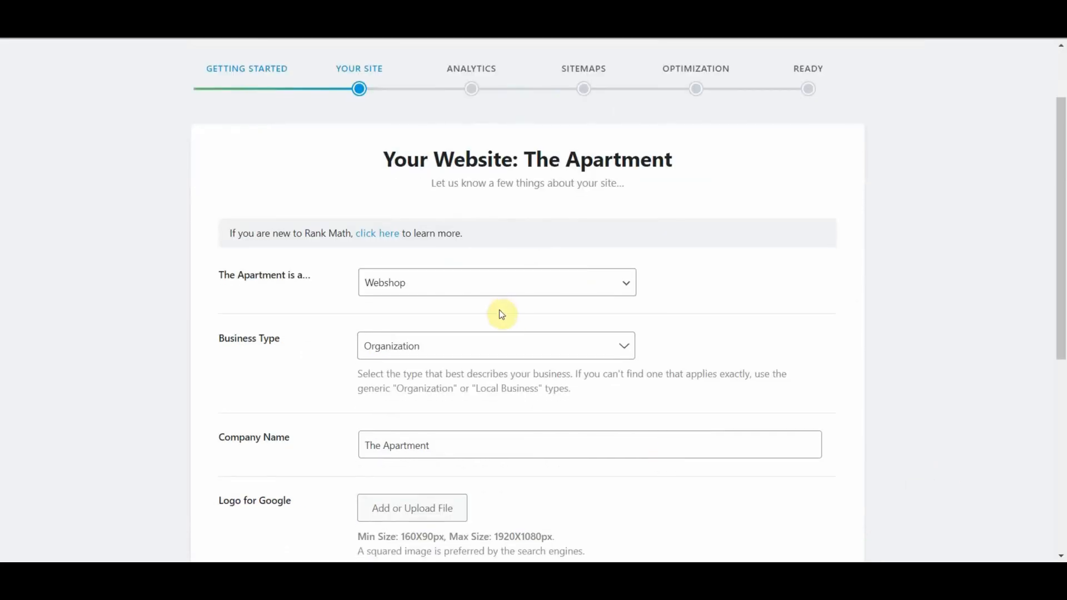
pyautogui.scroll(-2, 318, 311)
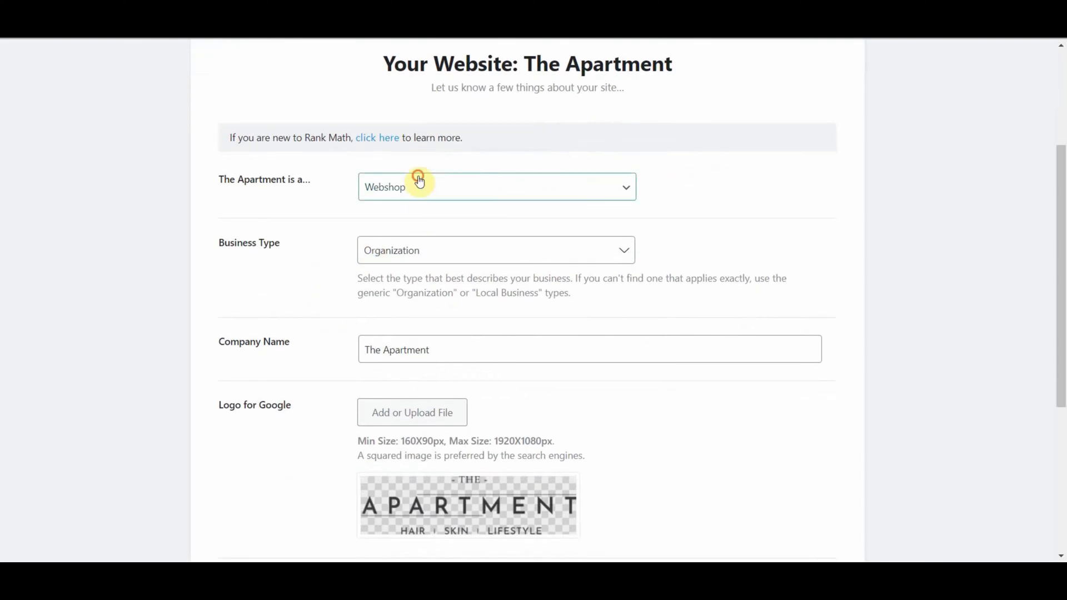
pyautogui.click(418, 186)
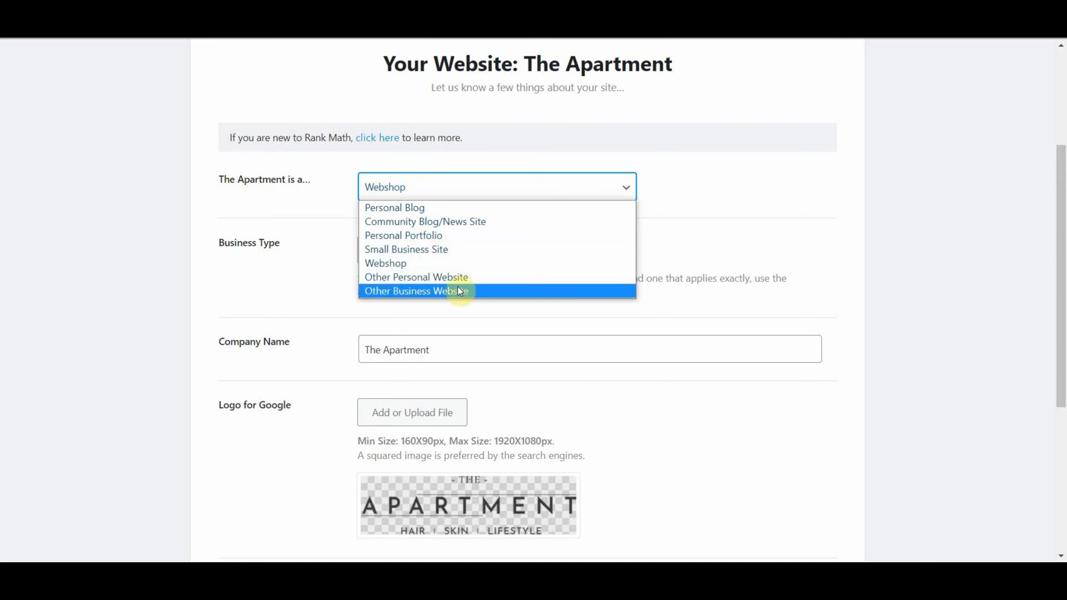
pyautogui.click(445, 260)
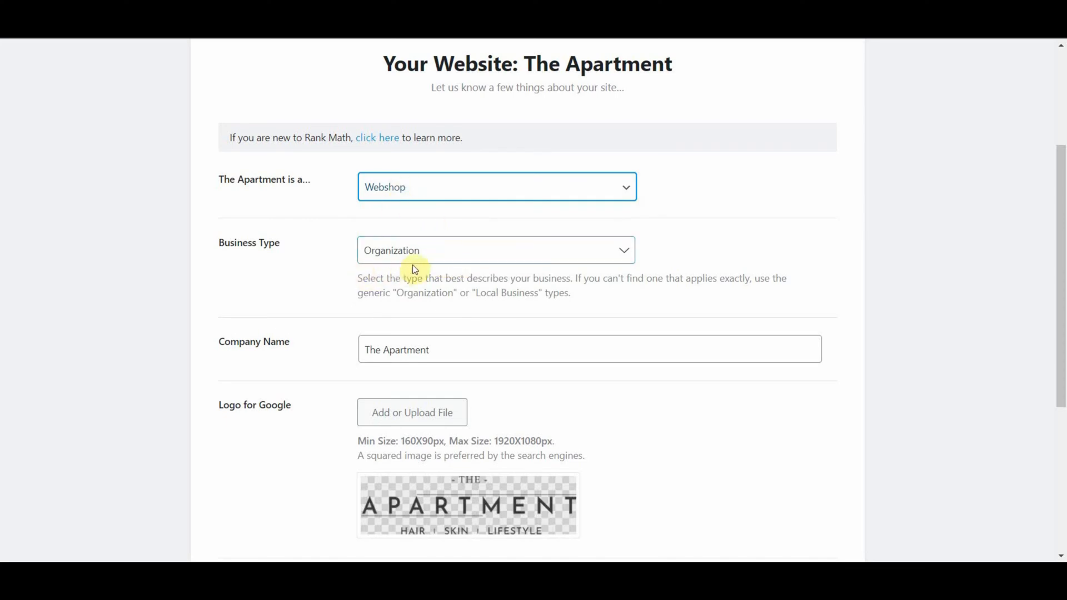
pyautogui.scroll(-1, 405, 281)
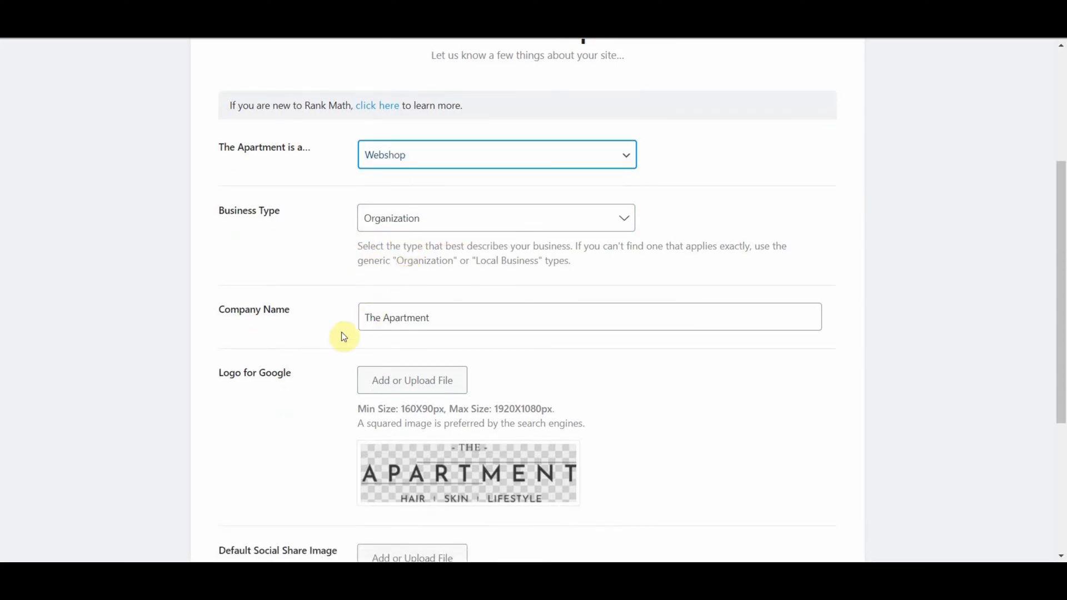
pyautogui.scroll(-1, 481, 328)
pyautogui.scroll(-2, 535, 442)
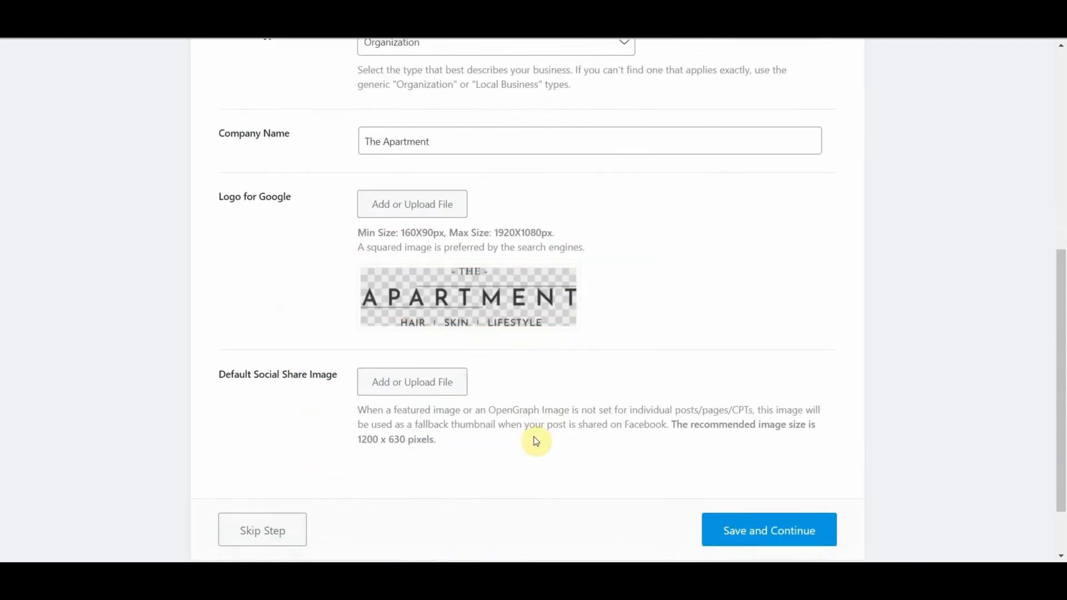
pyautogui.scroll(-1, 534, 480)
pyautogui.scroll(-1, 533, 481)
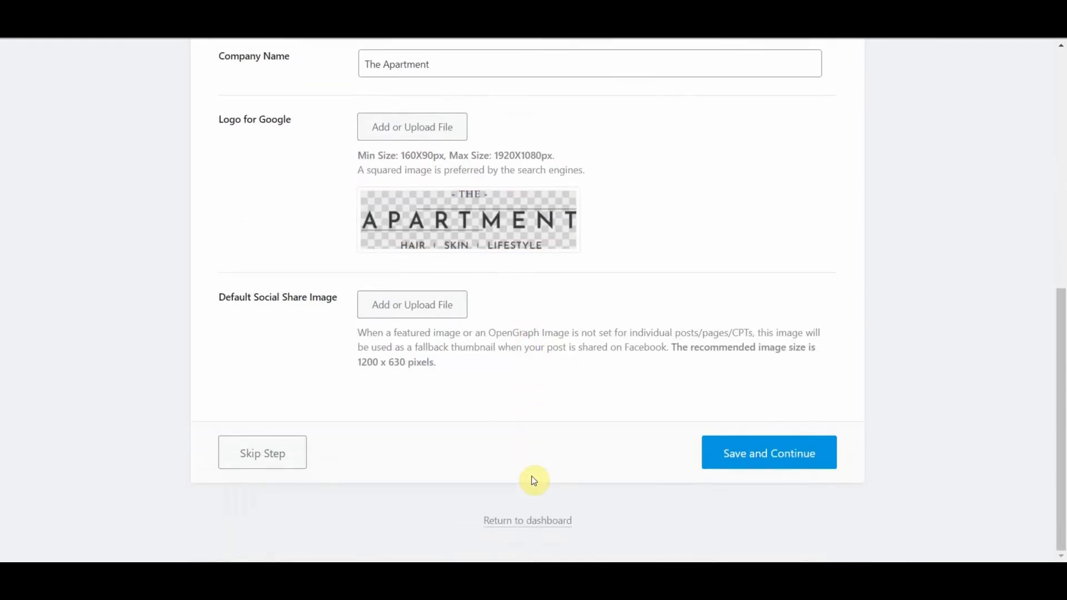
pyautogui.click(763, 464)
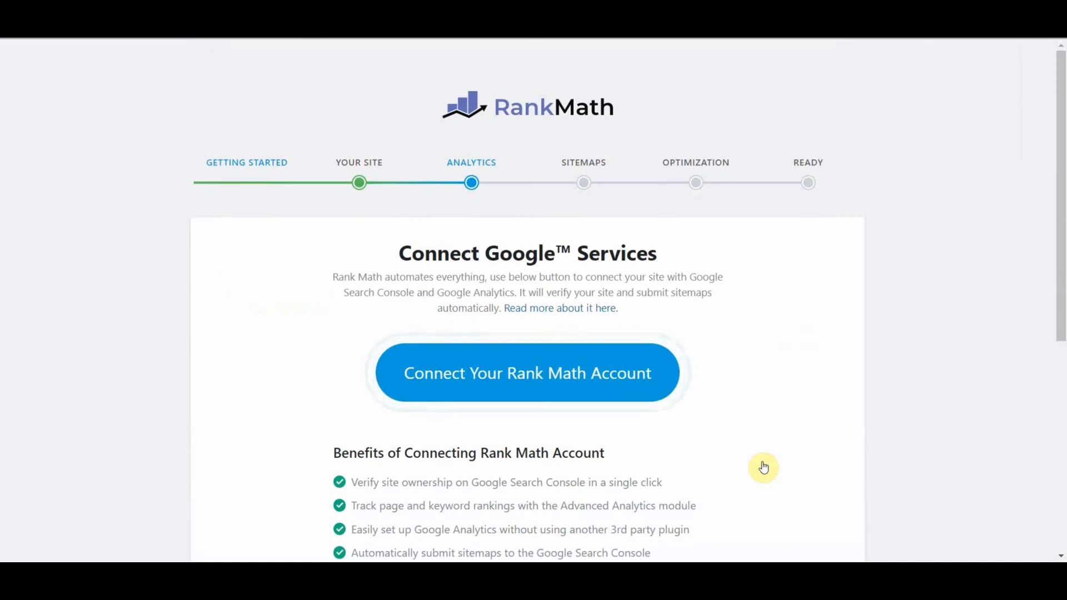
# Step: Skip connecting Google services in the Analytics stage of the wizard
pyautogui.scroll(-2, 764, 467)
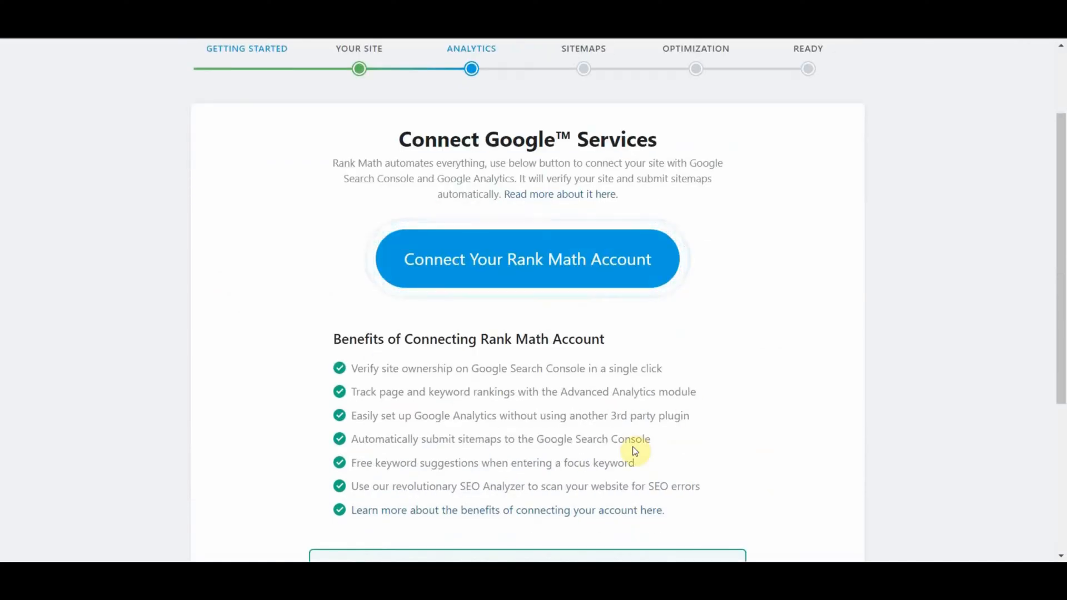
pyautogui.scroll(-4, 634, 449)
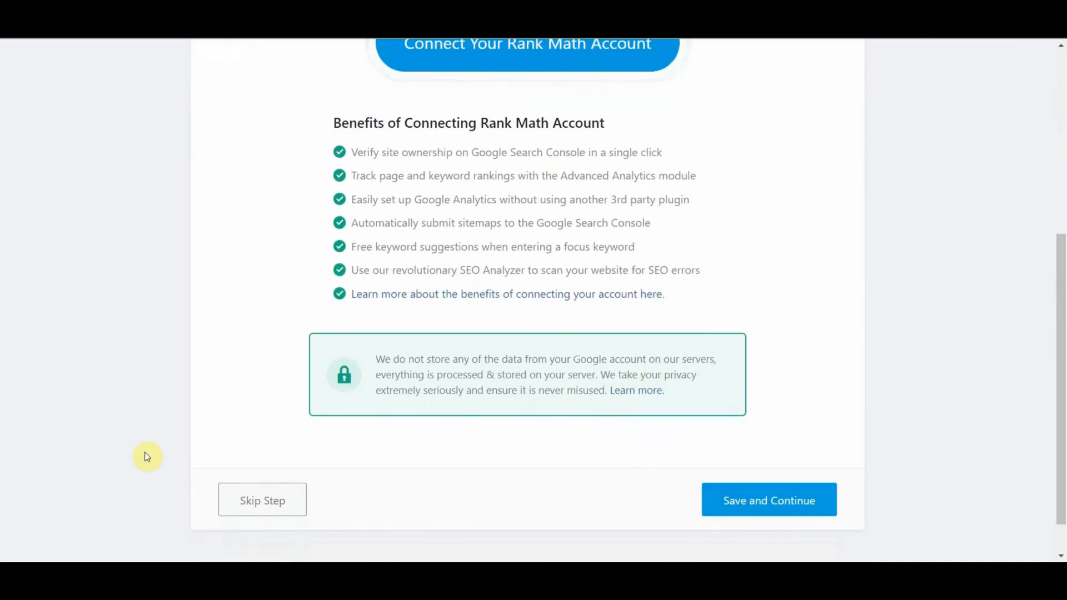
pyautogui.click(273, 503)
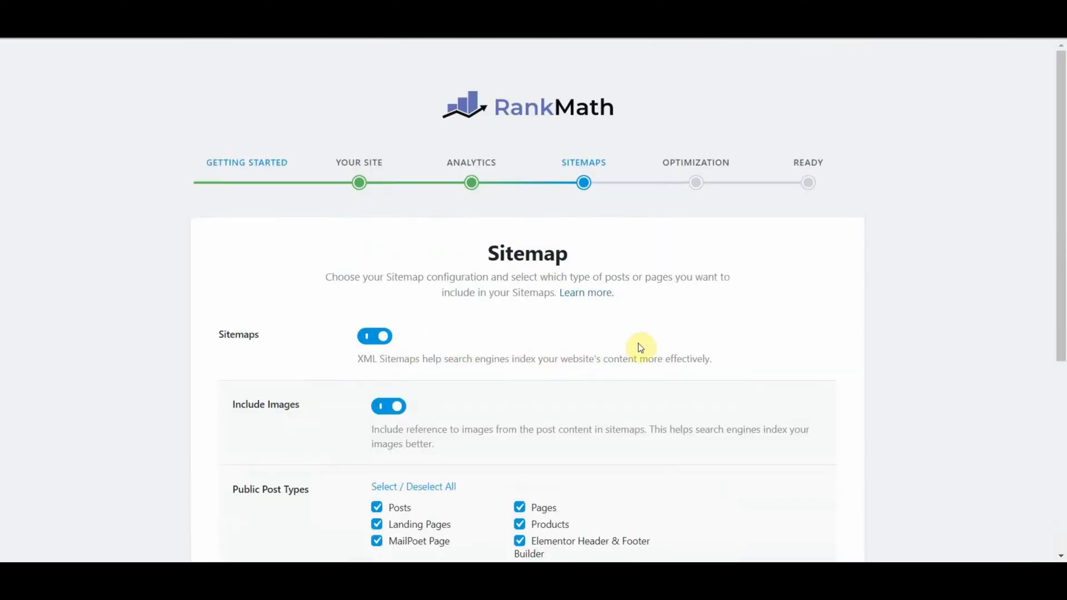
# Step: Include product categories among the sitemap's public taxonomies and save the sitemap configuration
pyautogui.scroll(-2, 639, 344)
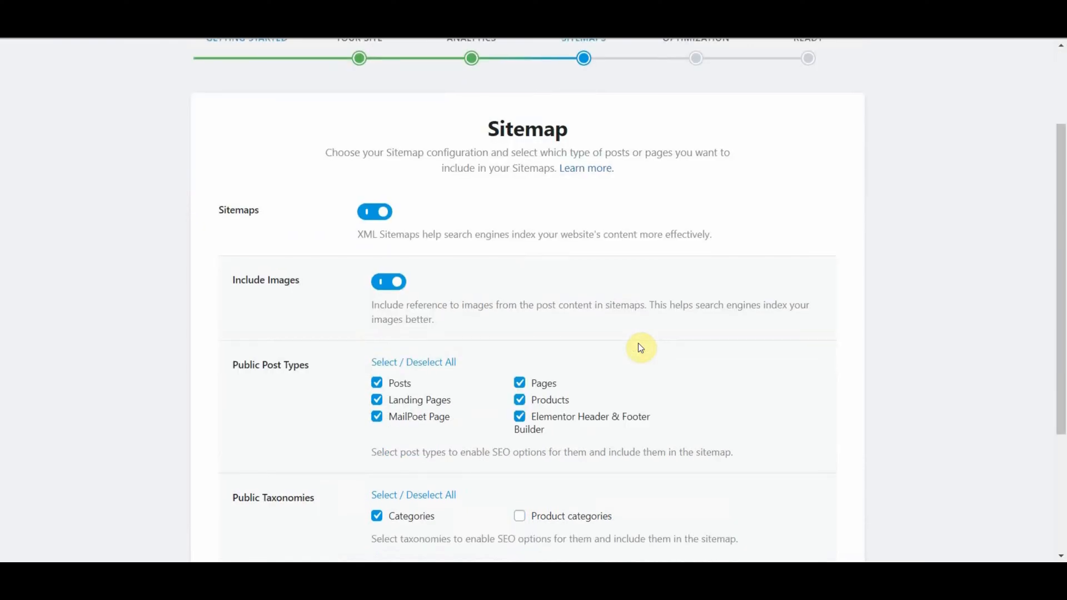
pyautogui.scroll(1, 641, 348)
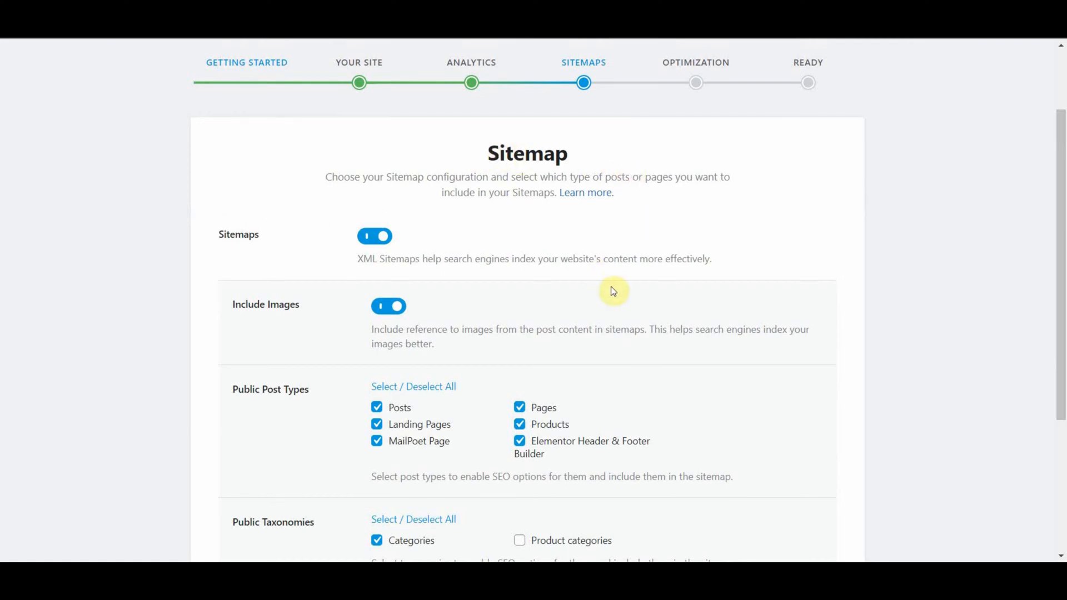
pyautogui.scroll(-1, 612, 288)
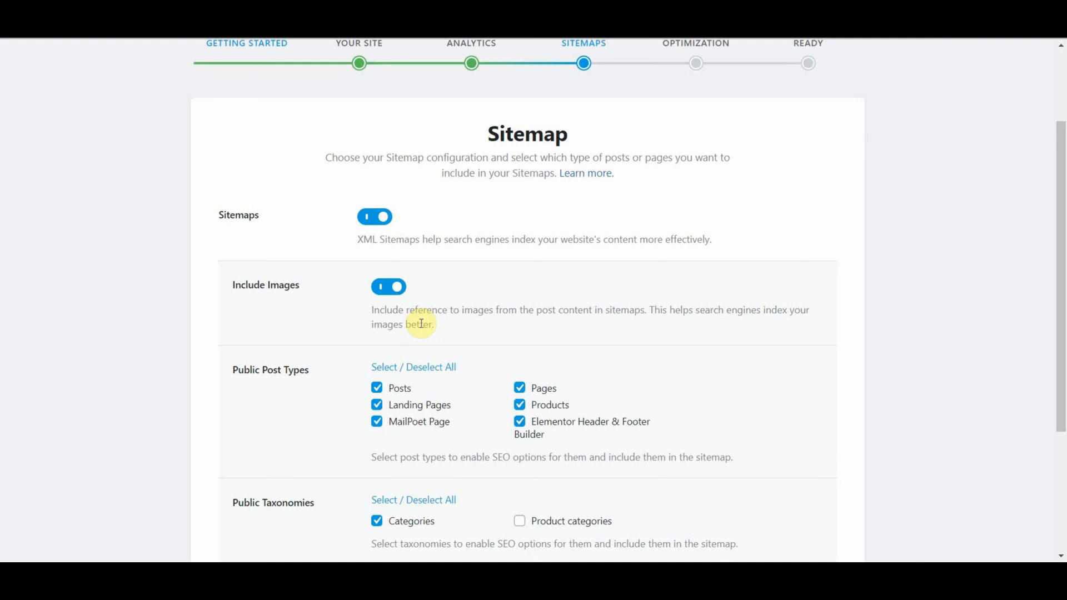
pyautogui.scroll(-3, 421, 323)
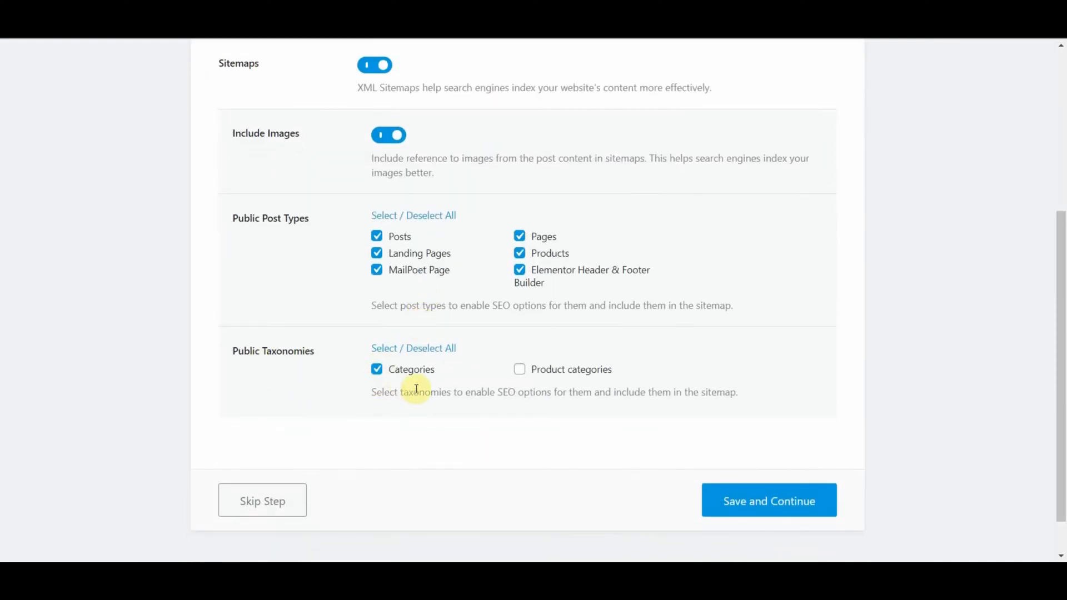
pyautogui.click(550, 370)
pyautogui.click(777, 499)
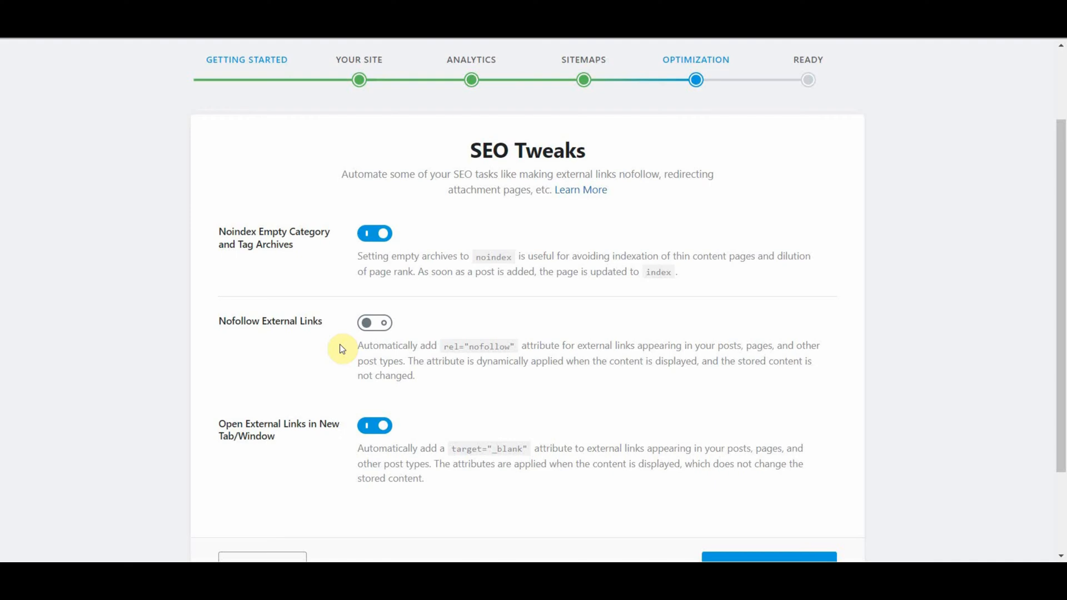
# Step: Save the SEO tweaks with their preset options and proceed to the advanced options setup
pyautogui.scroll(-3, 381, 337)
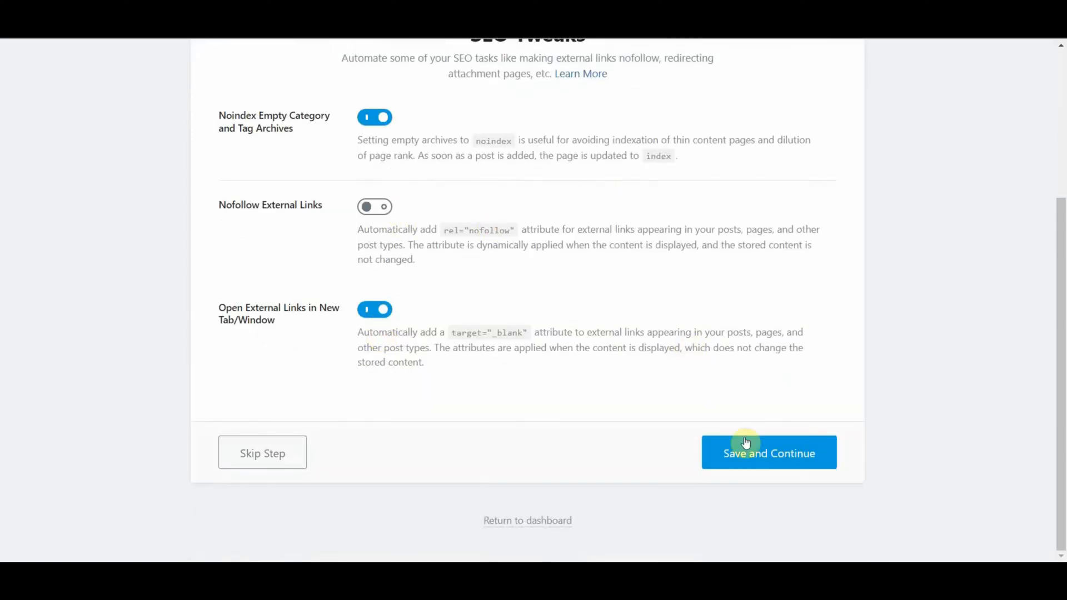
pyautogui.click(759, 455)
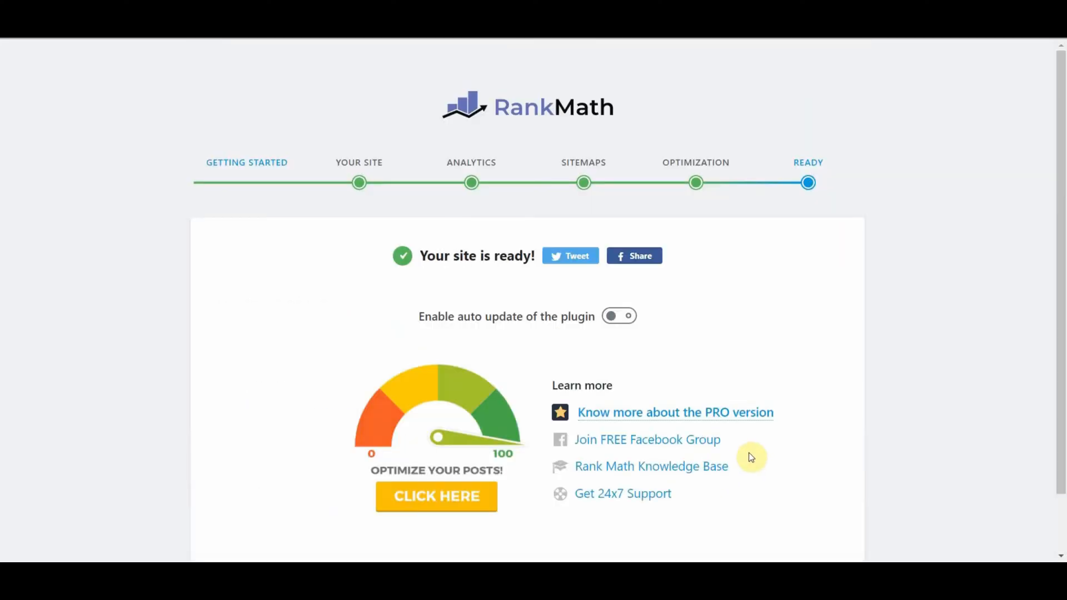
pyautogui.scroll(-2, 749, 456)
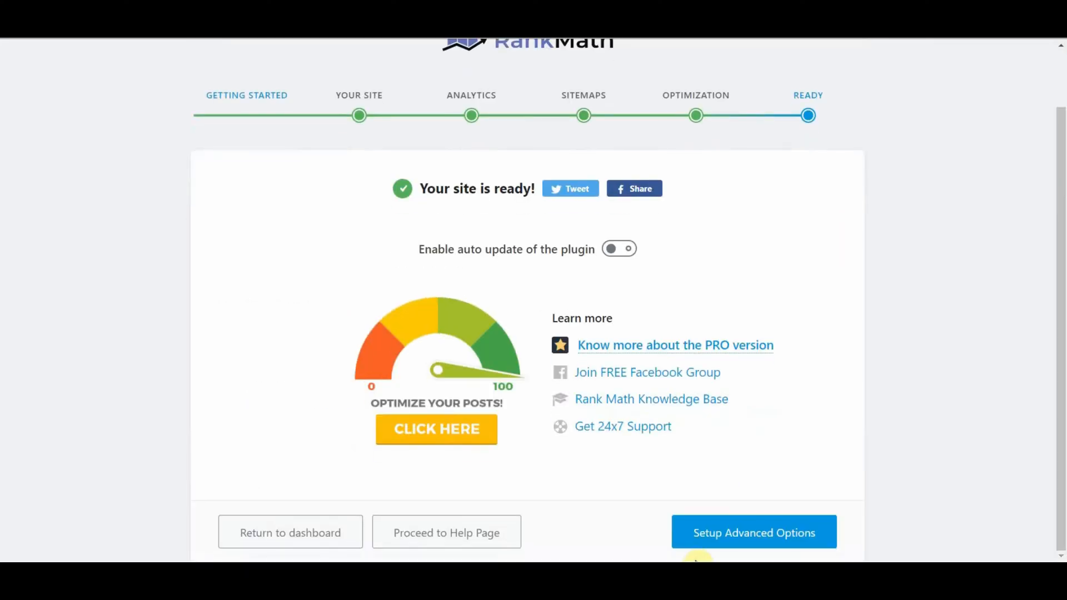
pyautogui.click(731, 522)
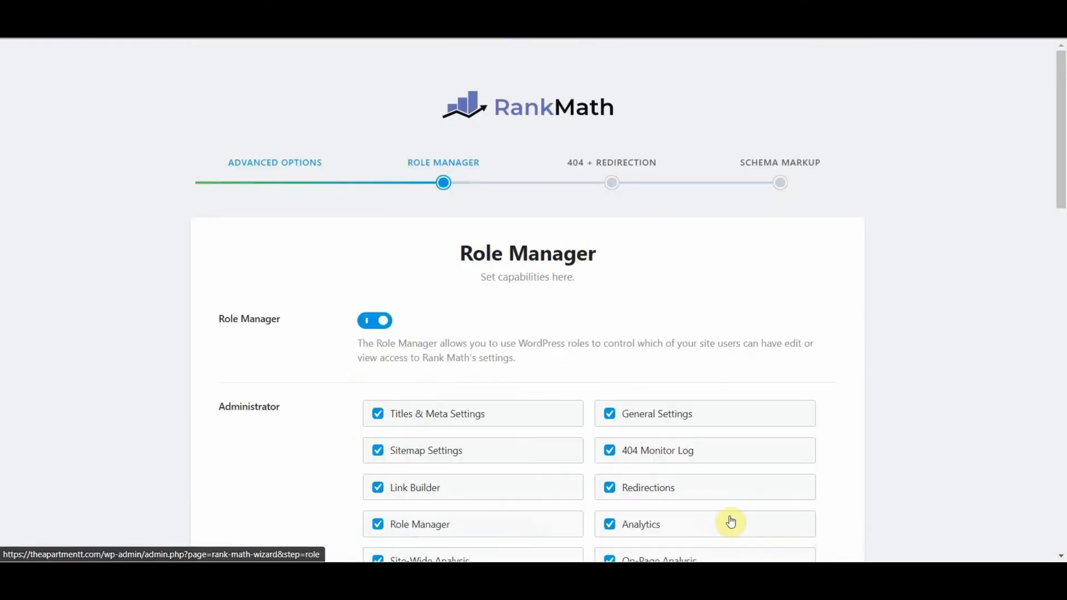
# Step: Review the role capabilities in Role Manager and leave Analytics disabled for the Editor role
pyautogui.scroll(-2, 731, 522)
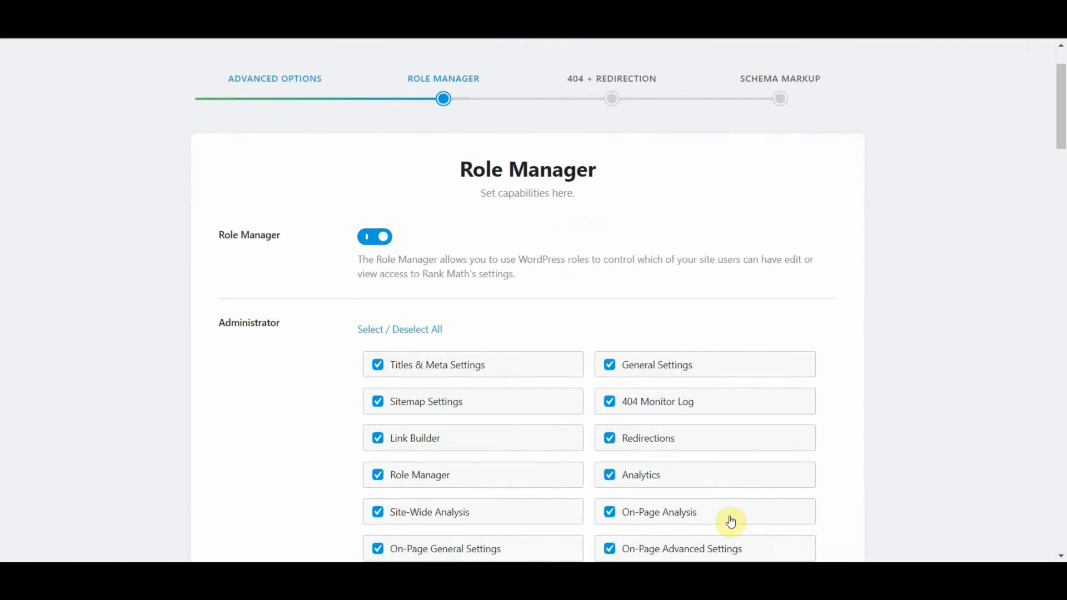
pyautogui.scroll(-2, 731, 522)
pyautogui.scroll(-2, 730, 521)
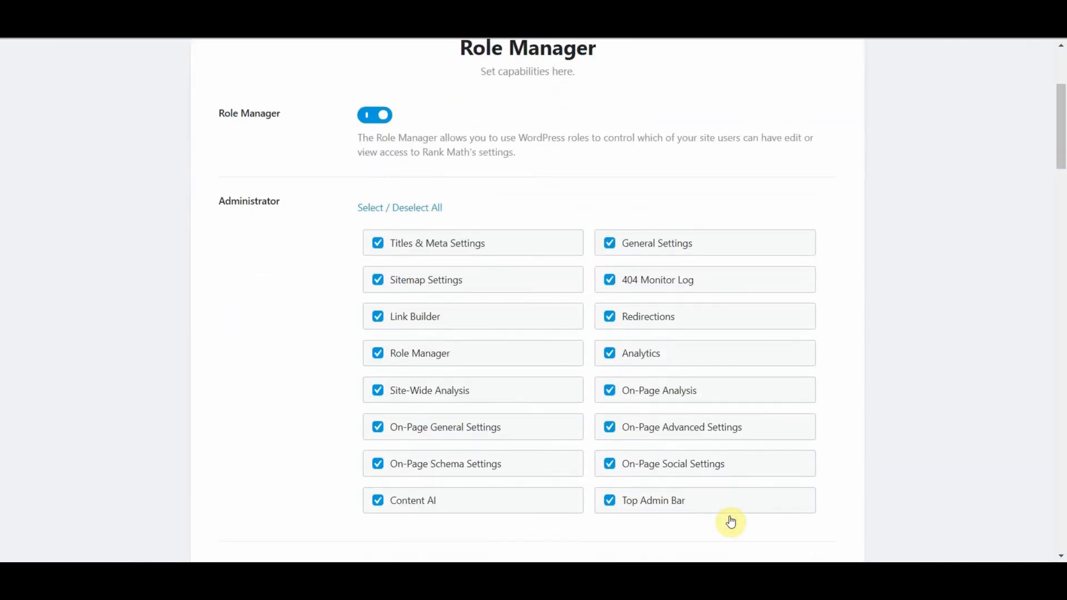
pyautogui.scroll(-2, 731, 521)
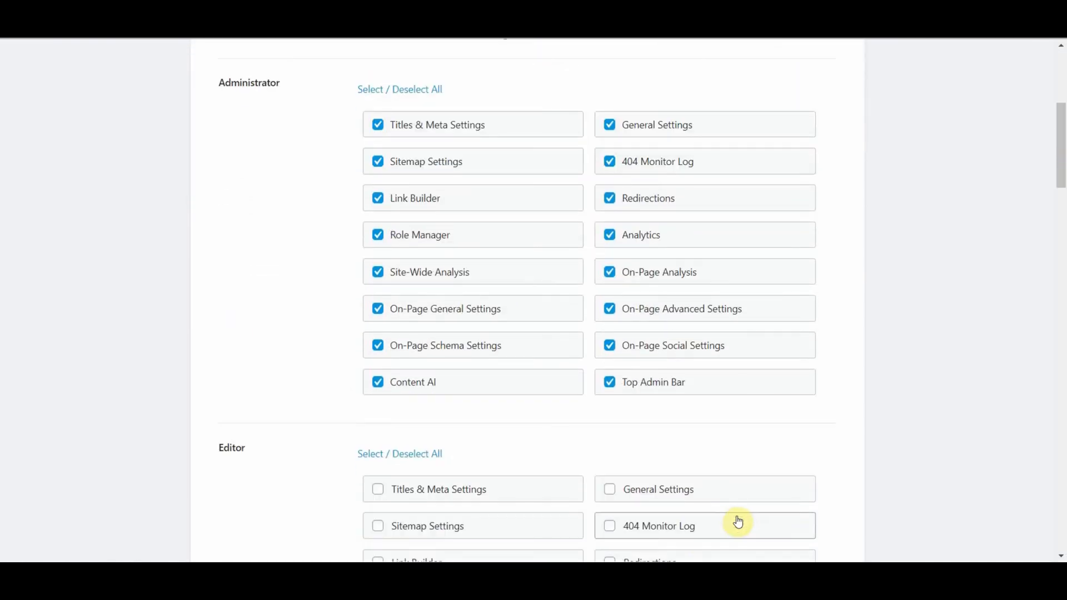
pyautogui.scroll(6, 738, 522)
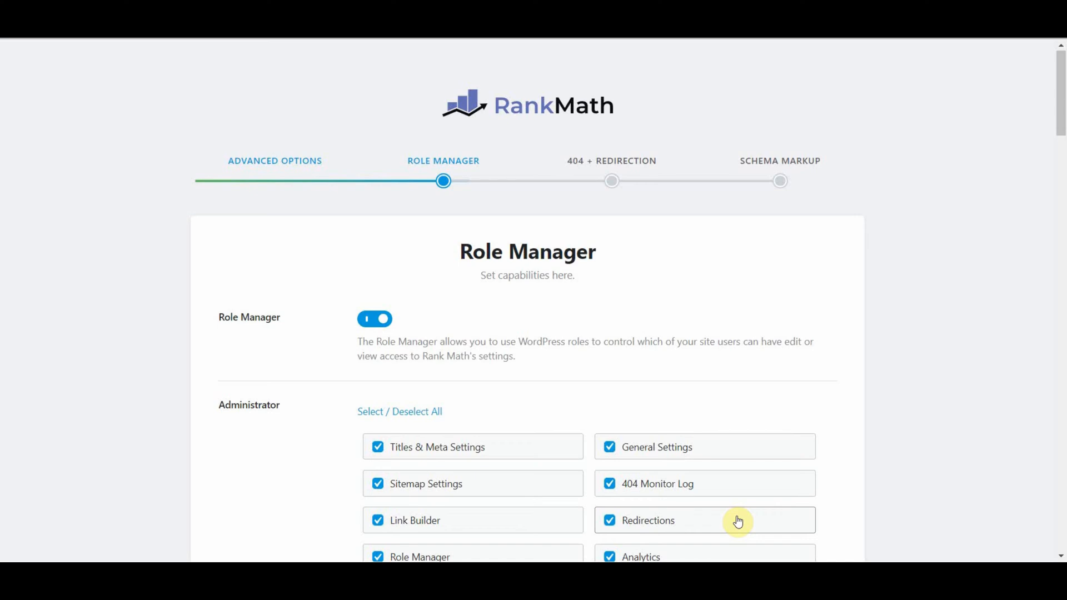
pyautogui.scroll(-7, 738, 522)
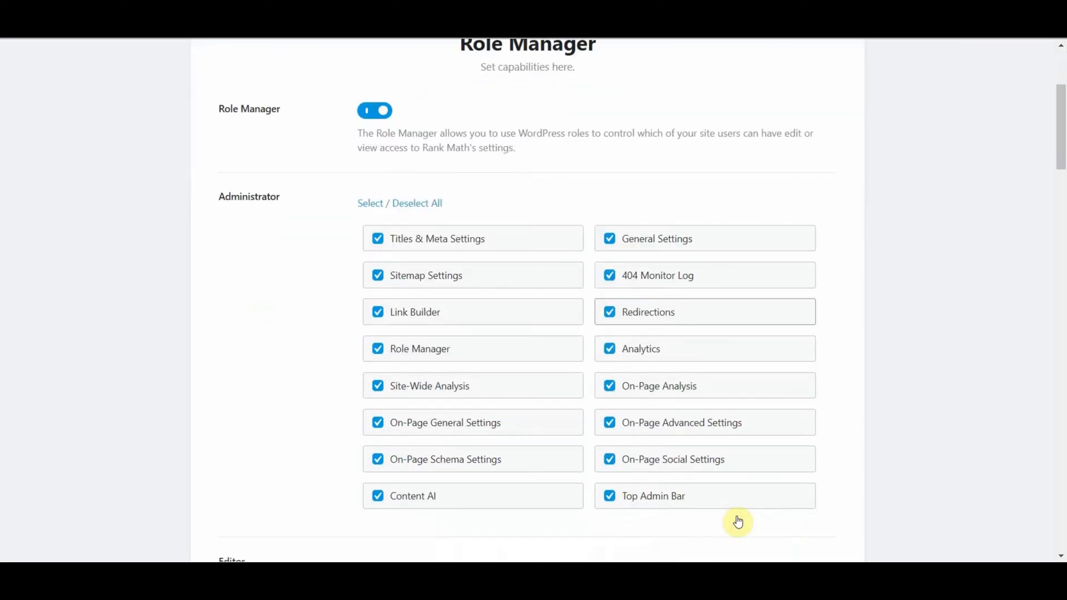
pyautogui.click(739, 522)
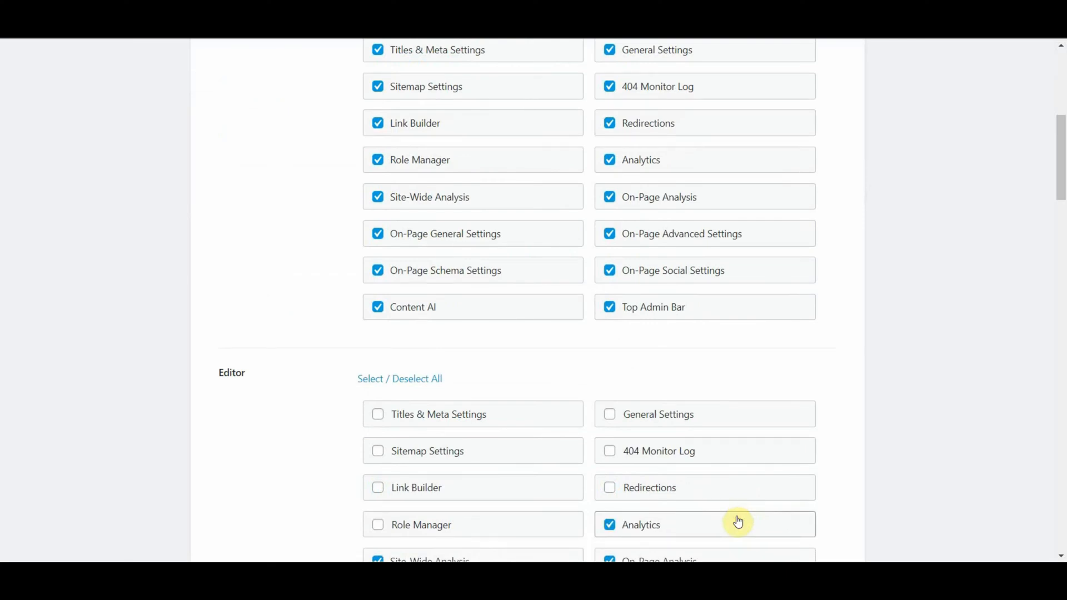
pyautogui.scroll(-1, 737, 517)
pyautogui.click(737, 464)
pyautogui.scroll(-2, 736, 464)
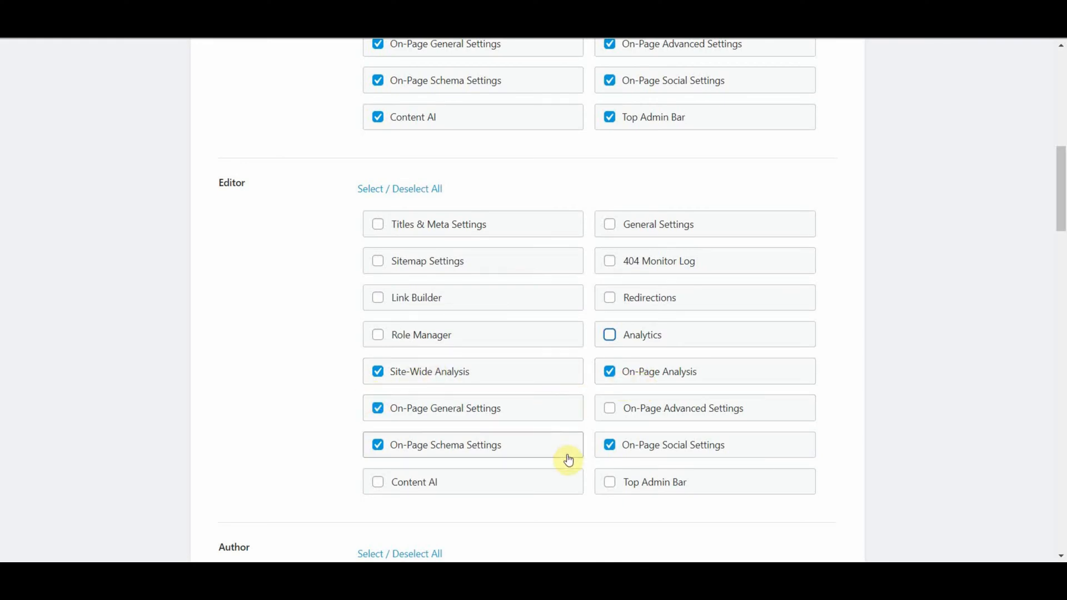
pyautogui.scroll(-2, 568, 461)
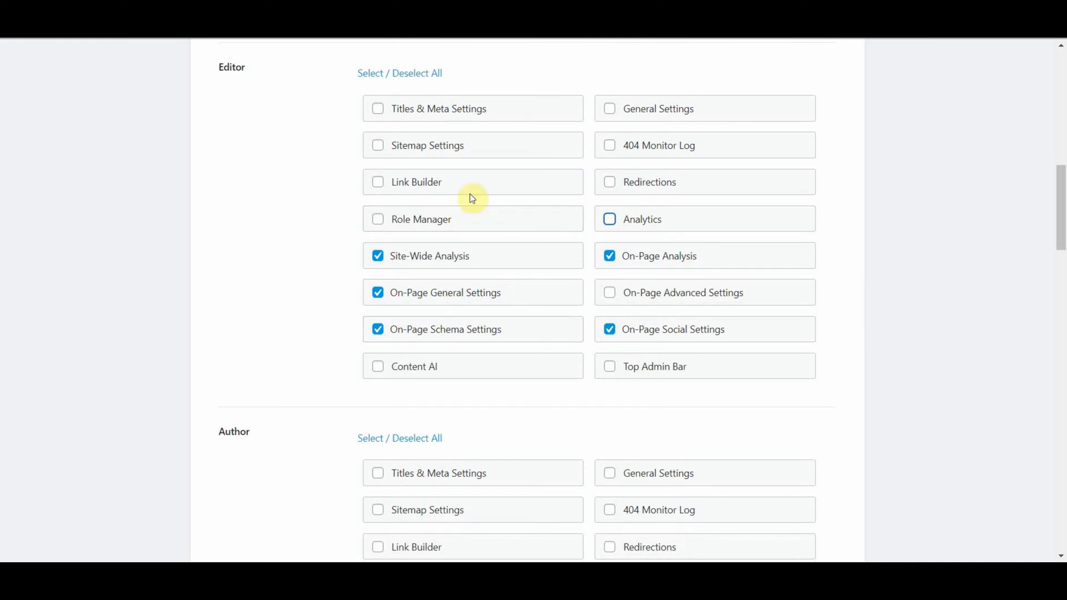
# Step: Review the capabilities of the remaining roles from Author to Customer and save the Role Manager settings
pyautogui.scroll(-4, 508, 309)
pyautogui.scroll(-10, 902, 405)
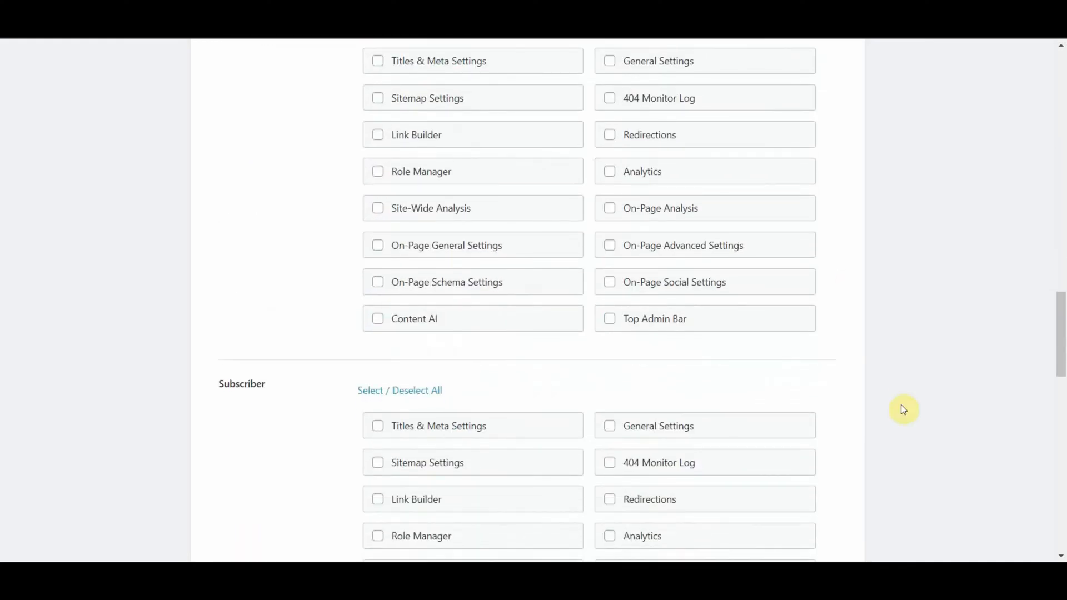
pyautogui.scroll(3, 867, 405)
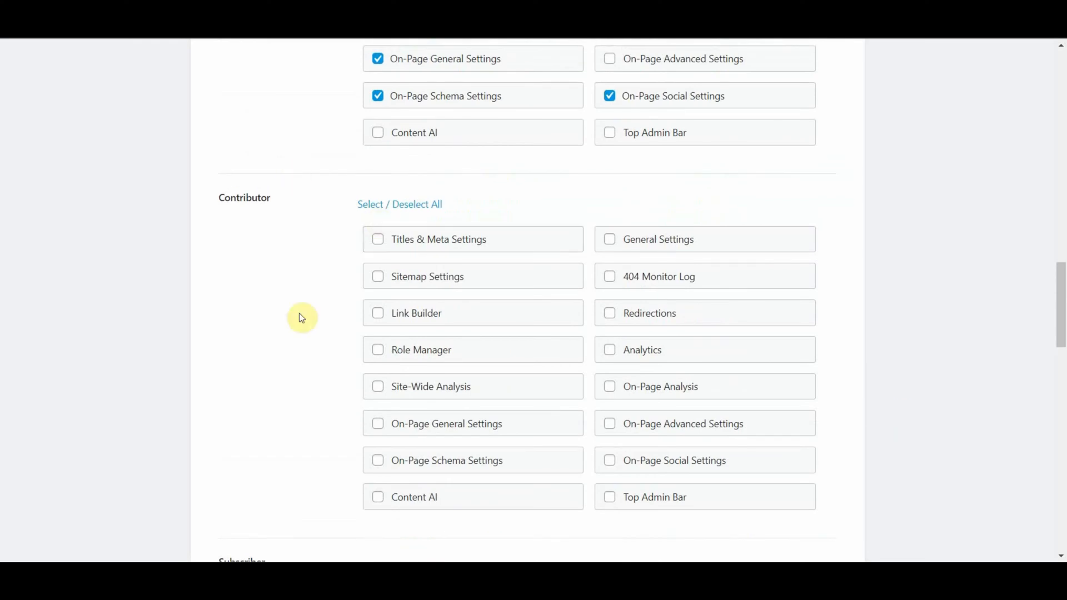
pyautogui.scroll(-11, 302, 318)
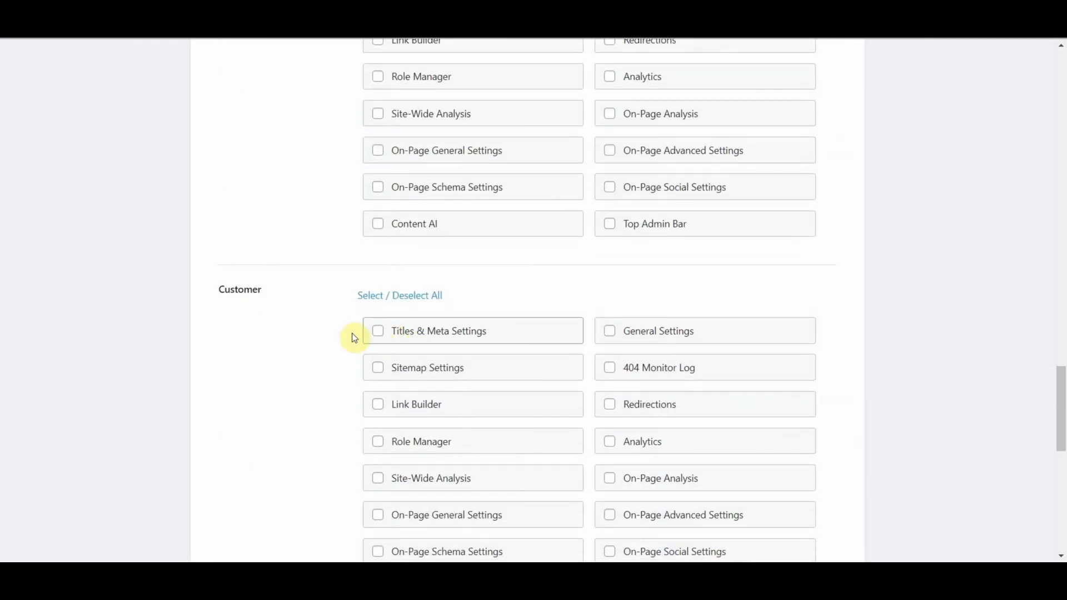
pyautogui.scroll(-11, 843, 508)
pyautogui.click(803, 453)
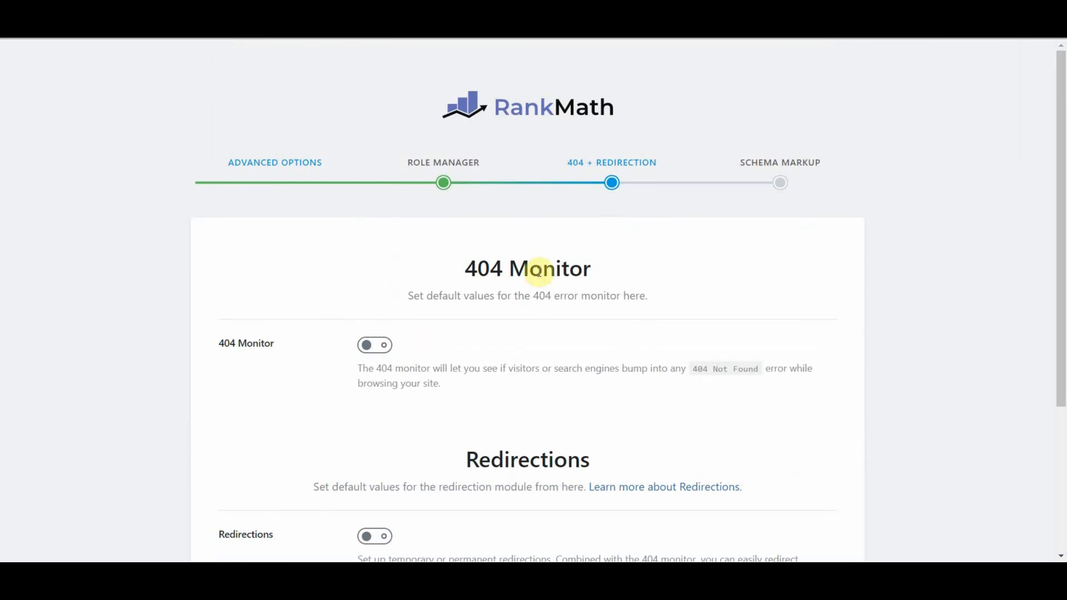
# Step: Enable both the 404 Monitor and Redirections, and save this stage of the wizard
pyautogui.click(373, 351)
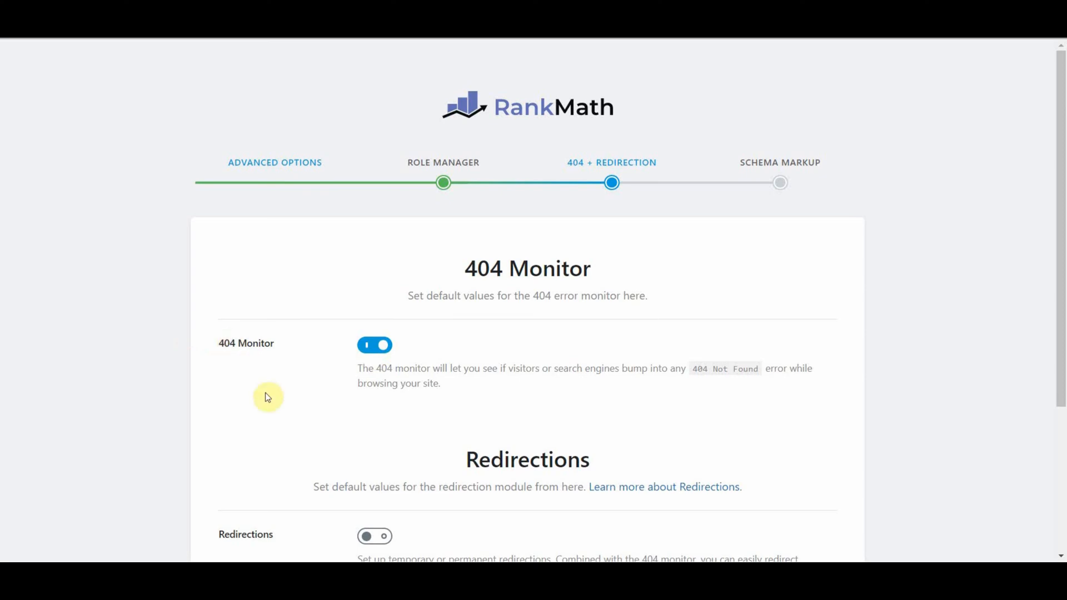
pyautogui.scroll(-3, 265, 392)
pyautogui.scroll(-1, 265, 393)
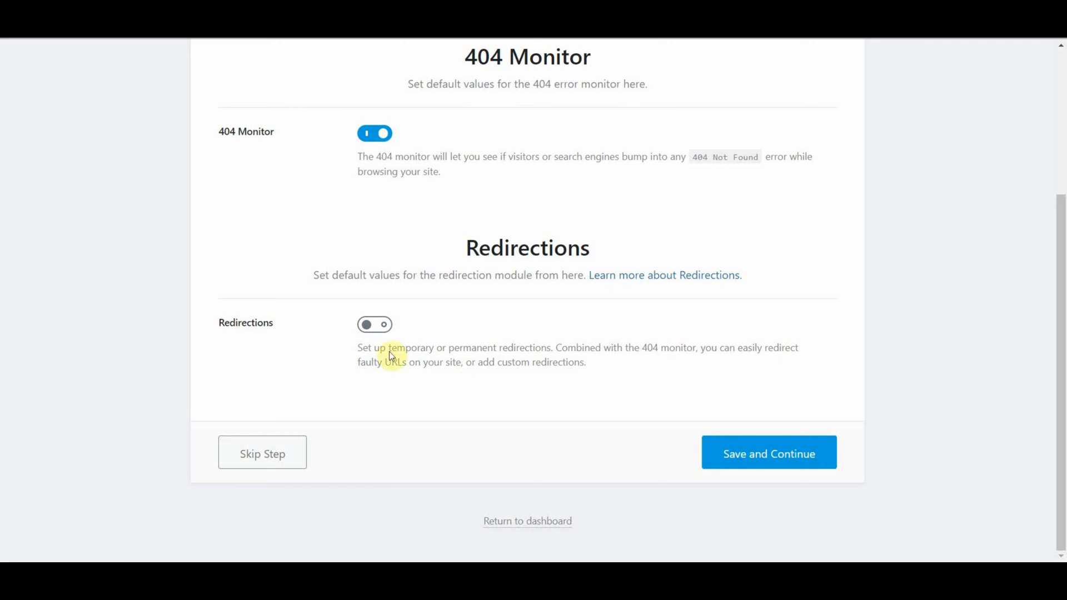
pyautogui.click(379, 329)
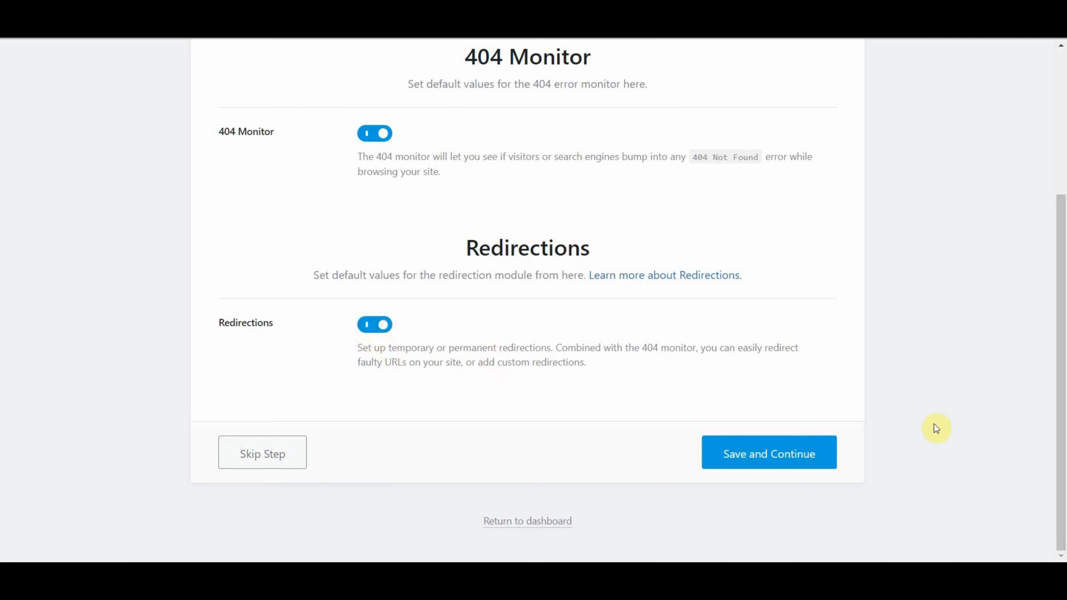
pyautogui.click(769, 463)
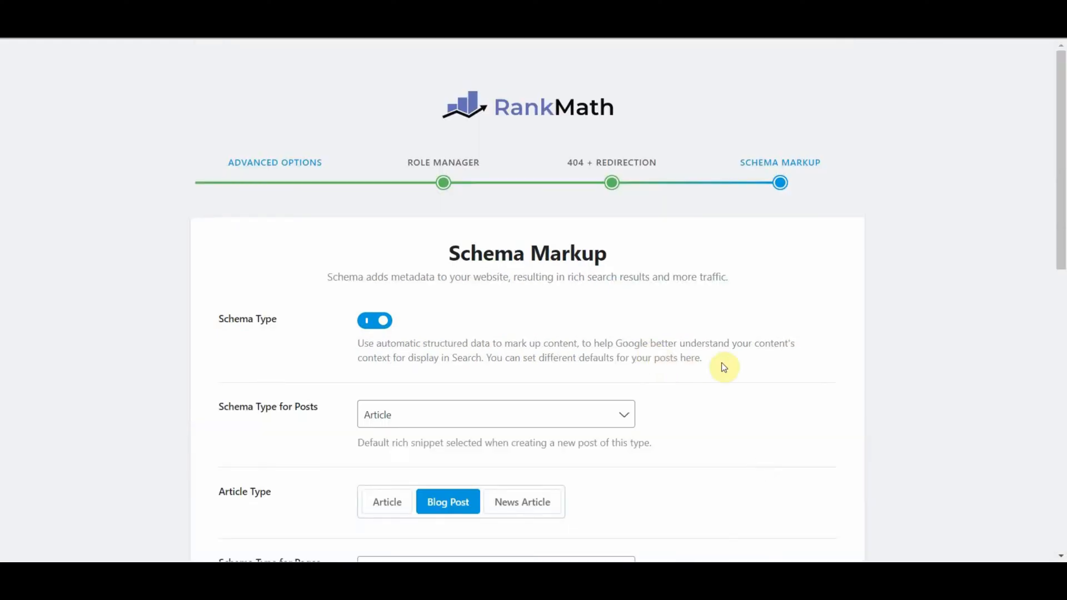
# Step: Set the default schema type for posts to Product in the Schema Markup stage
pyautogui.scroll(-1, 722, 363)
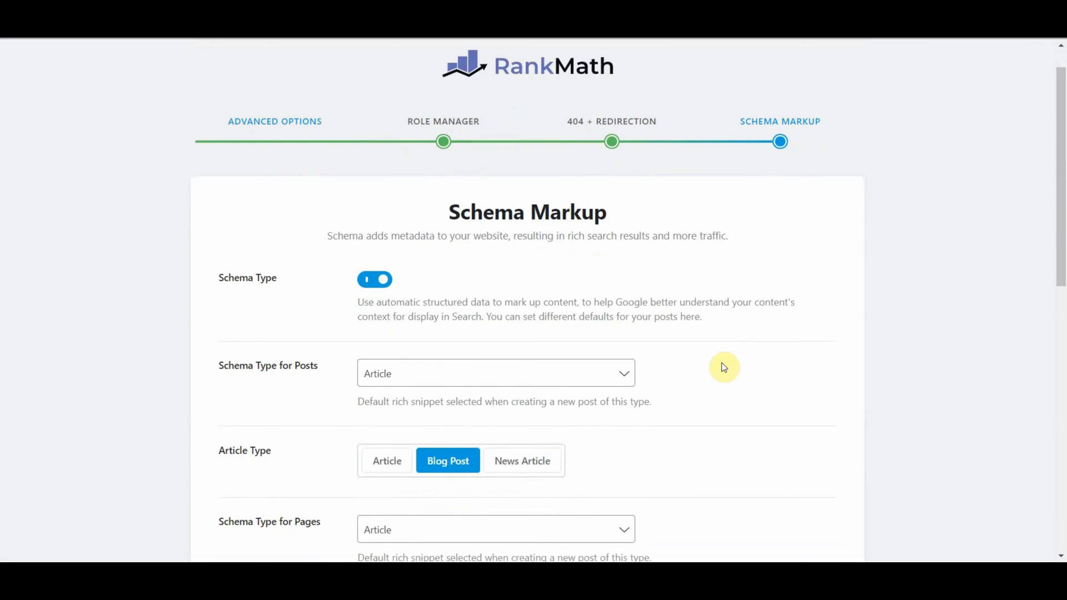
pyautogui.scroll(-3, 723, 367)
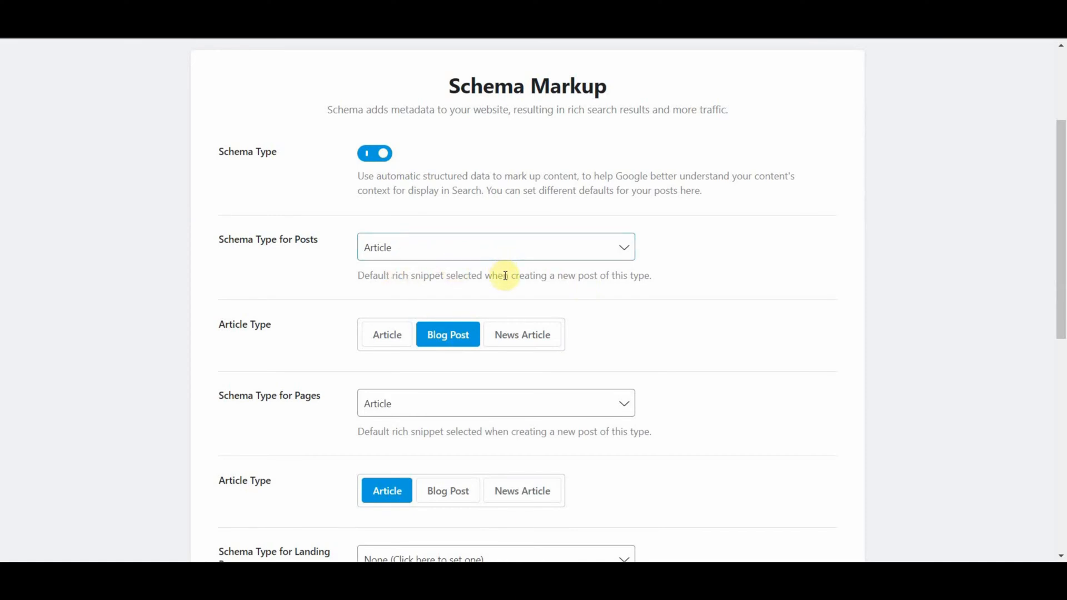
pyautogui.click(466, 239)
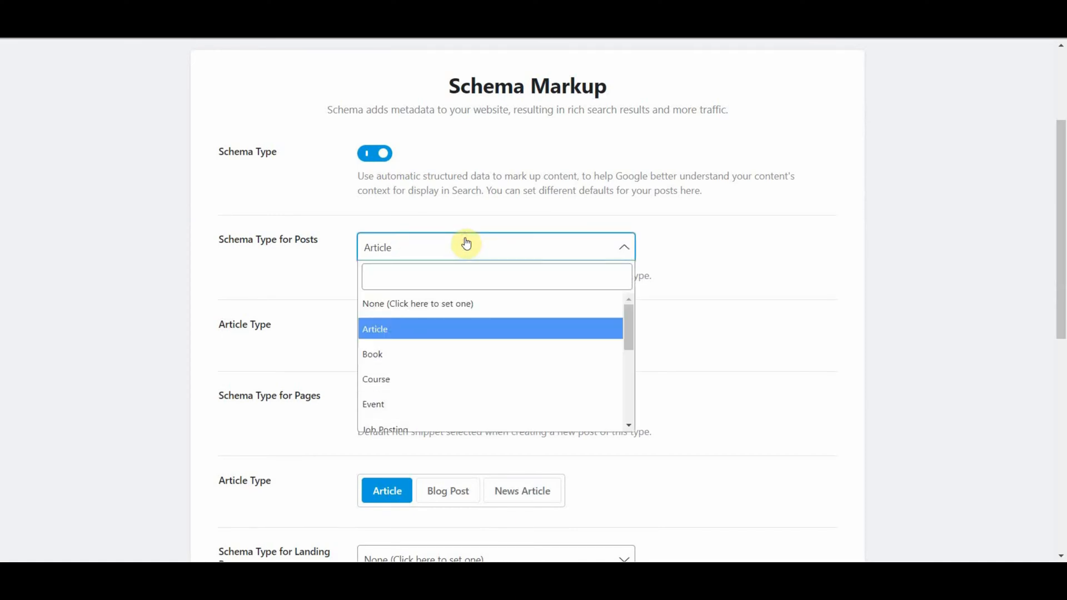
pyautogui.scroll(-3, 454, 379)
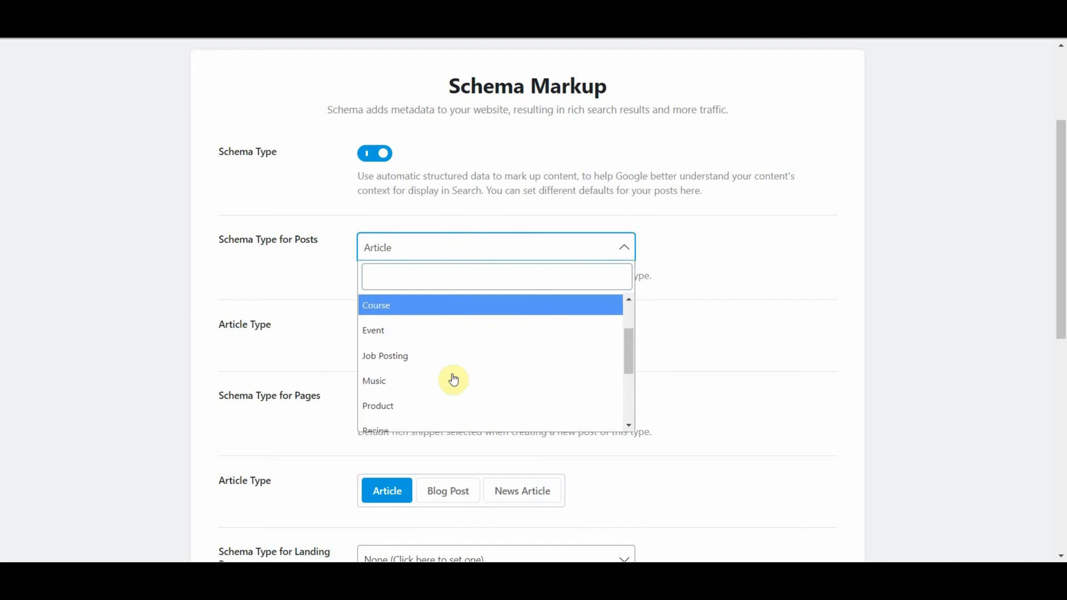
pyautogui.click(377, 362)
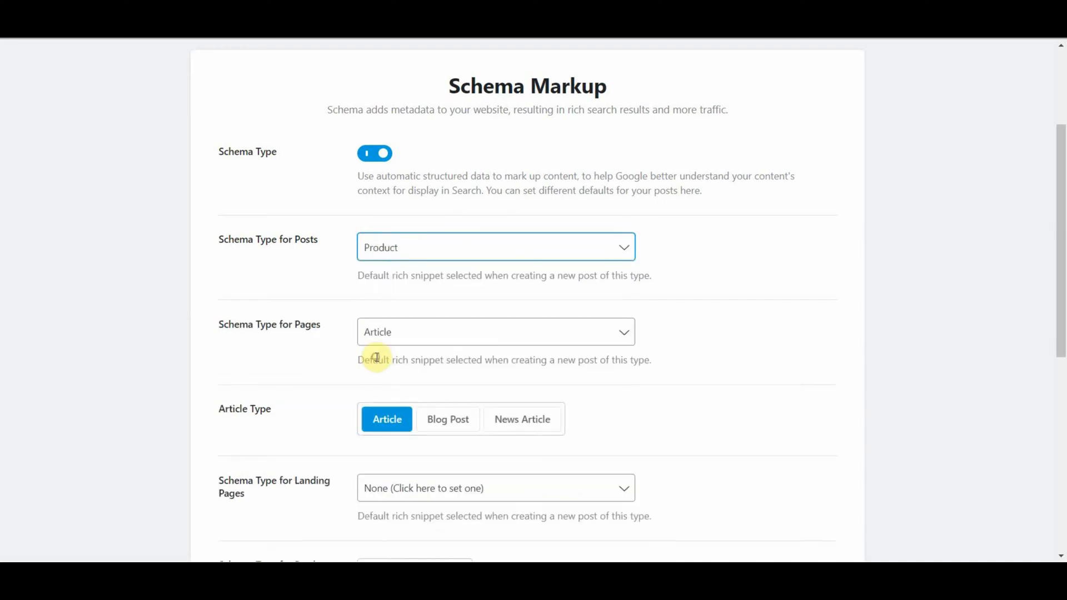
# Step: Set the default schema type for pages to Product
pyautogui.click(426, 333)
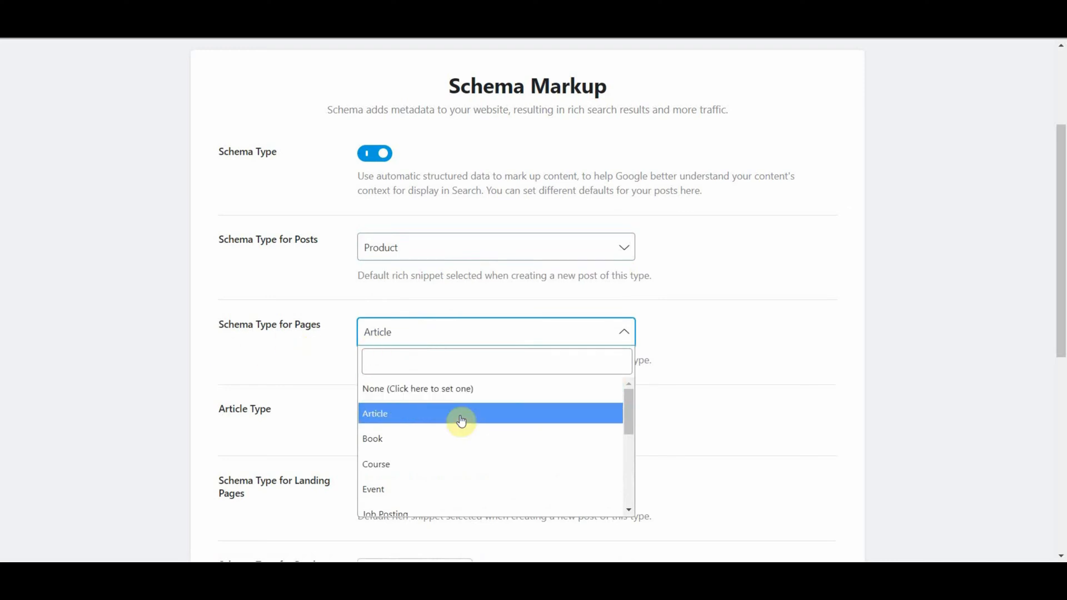
pyautogui.scroll(-3, 461, 421)
pyautogui.scroll(-3, 461, 422)
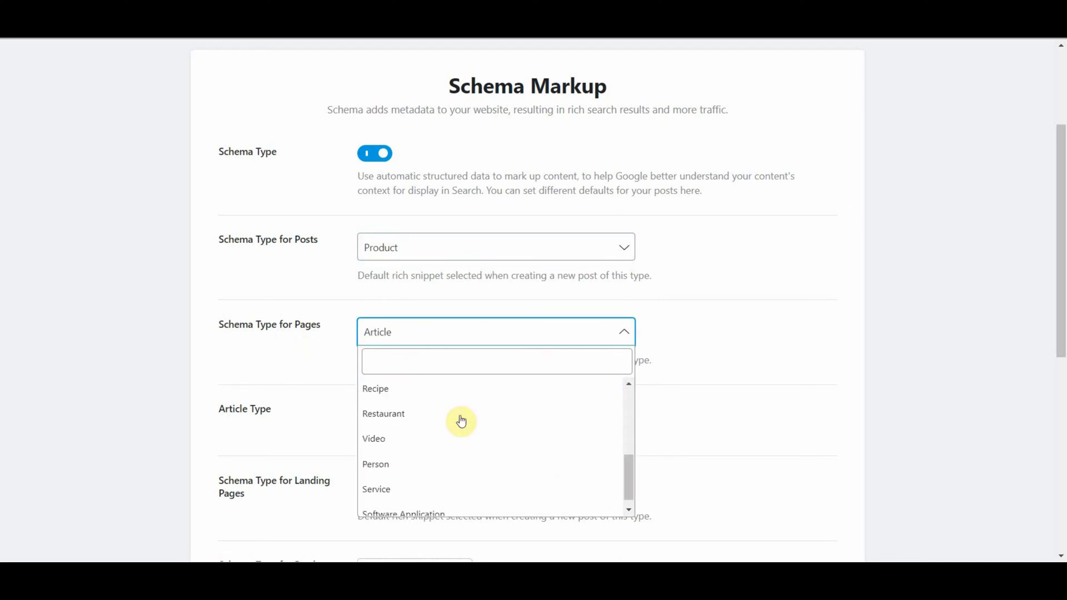
pyautogui.scroll(-1, 423, 467)
pyautogui.scroll(3, 435, 453)
pyautogui.click(376, 429)
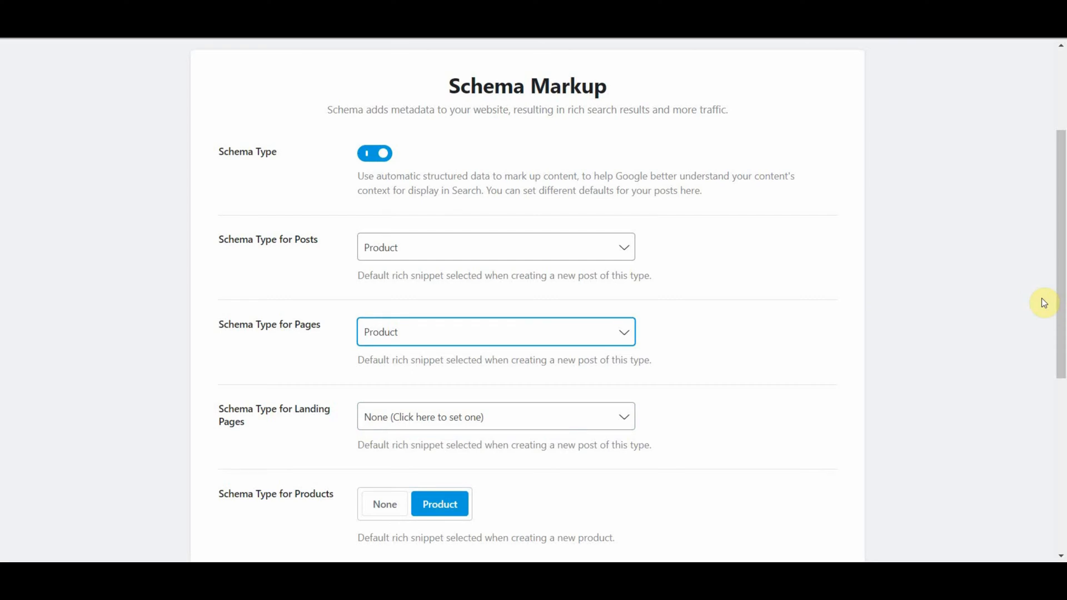
# Step: Look through the schema types offered for posts, keeping Product selected
pyautogui.click(497, 253)
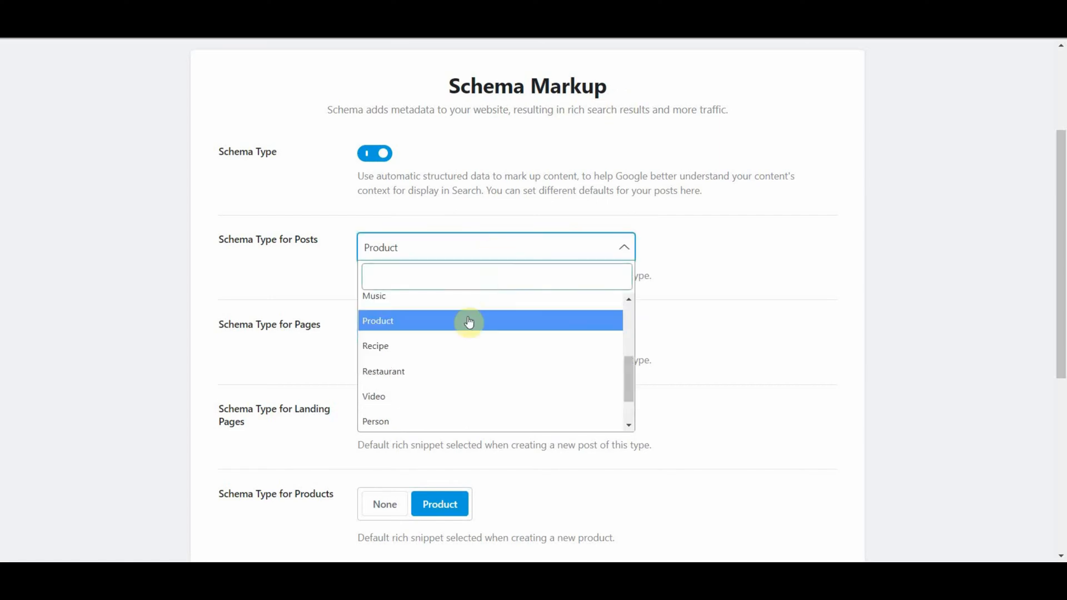
pyautogui.scroll(5, 469, 322)
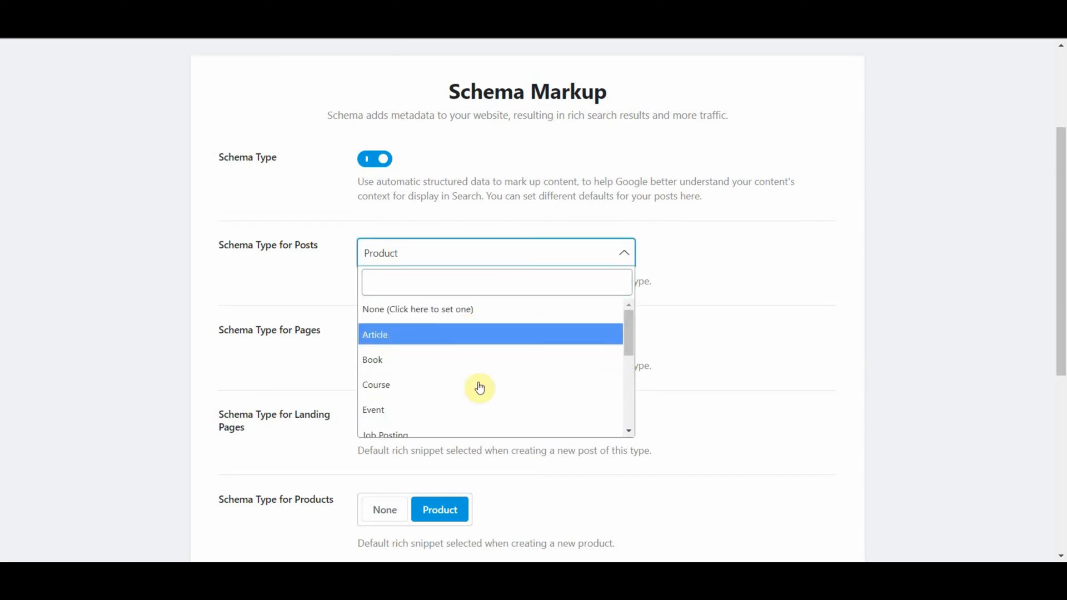
pyautogui.scroll(-1, 491, 393)
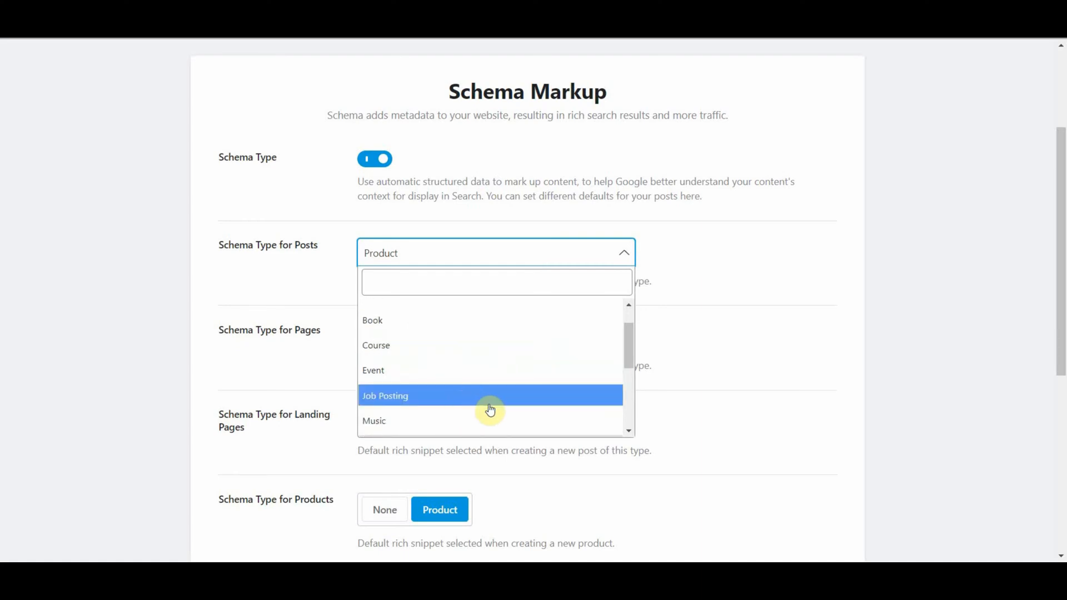
pyautogui.click(908, 337)
# Step: Keep the landing pages schema type at None and save the schema markup settings to finish the wizard
pyautogui.scroll(-5, 910, 338)
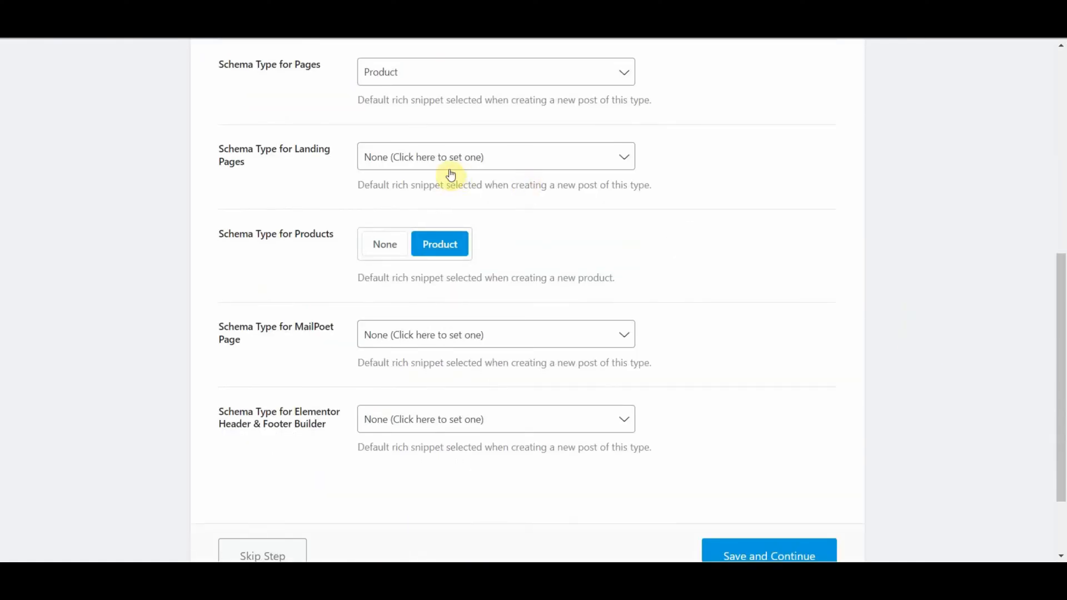
pyautogui.click(429, 156)
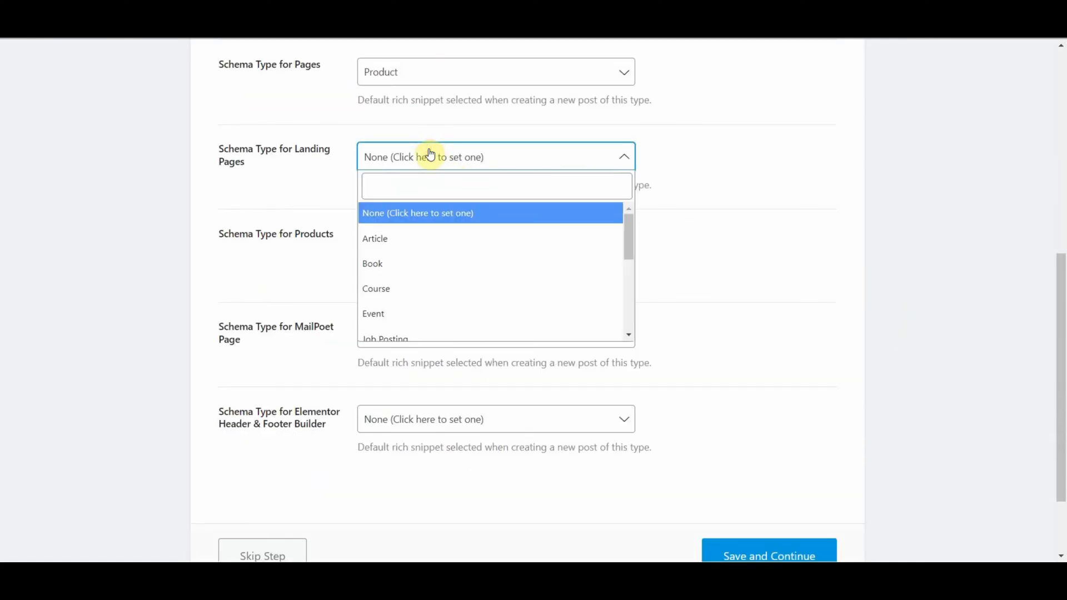
pyautogui.click(517, 144)
pyautogui.scroll(-3, 687, 385)
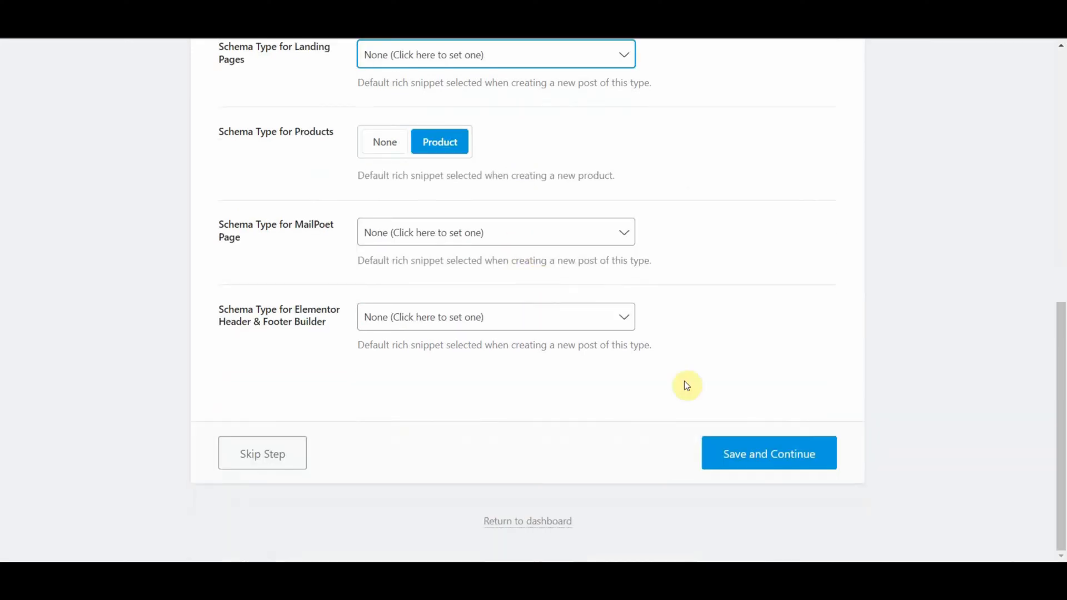
pyautogui.click(719, 456)
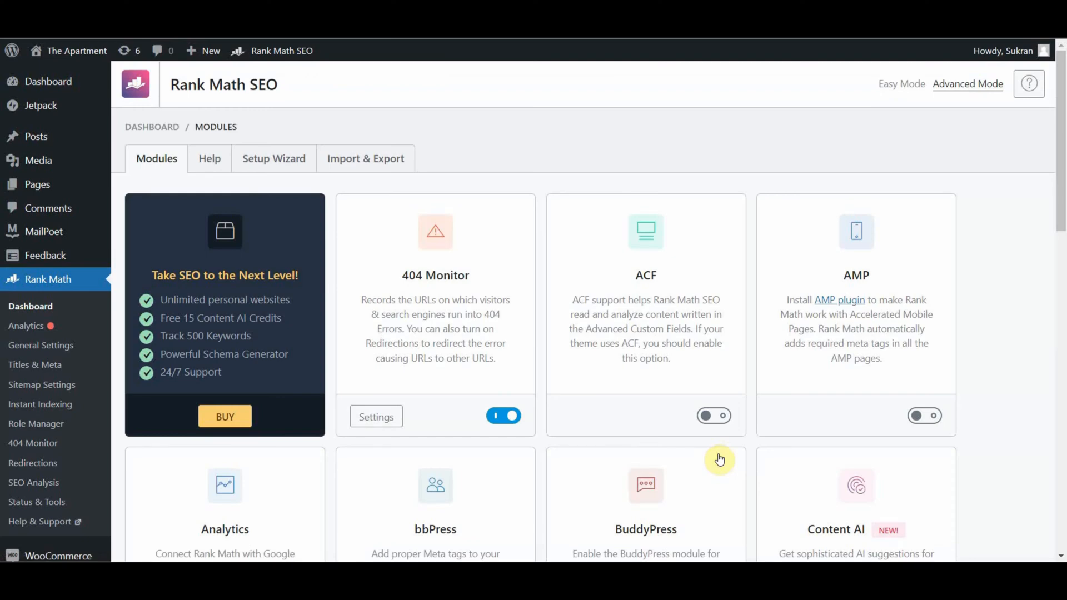
# Step: Open the Image SEO module's settings and enable adding missing ALT and TITLE attributes to images
pyautogui.scroll(-5, 719, 460)
pyautogui.scroll(-3, 719, 460)
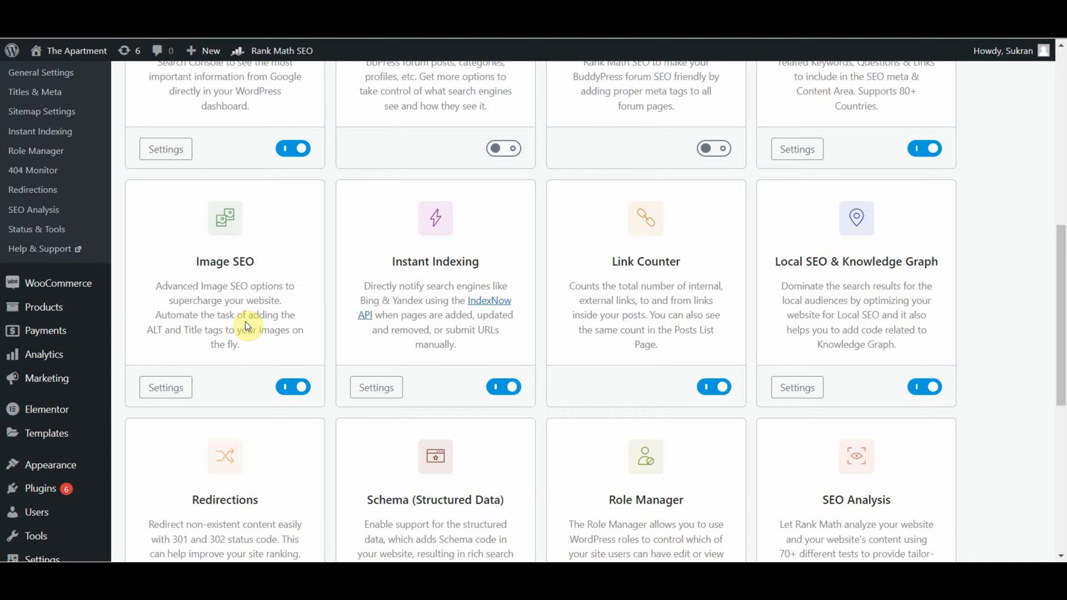
pyautogui.click(162, 395)
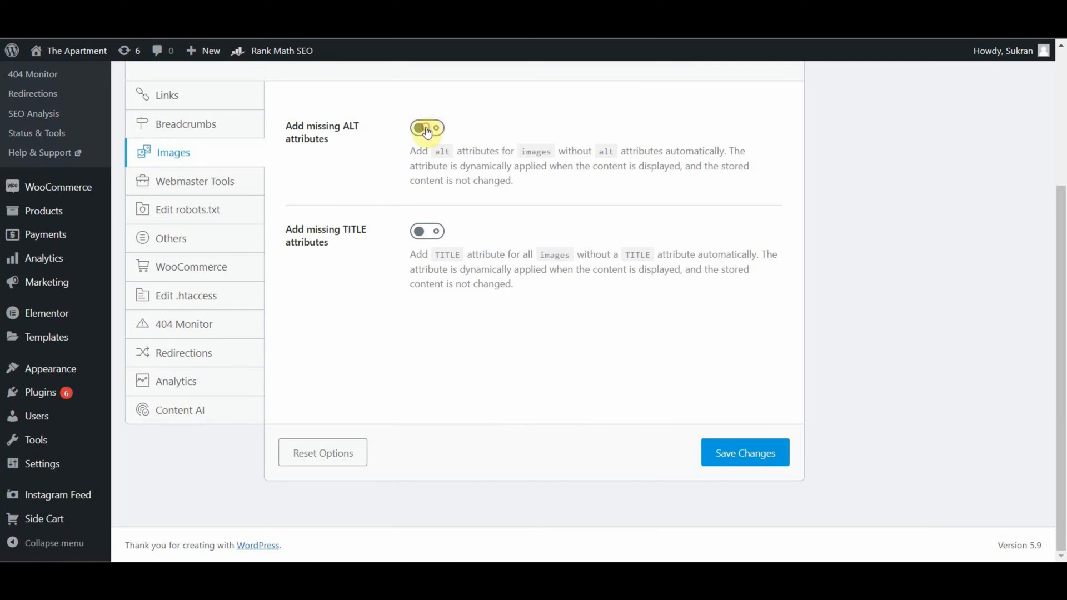
pyautogui.click(428, 127)
pyautogui.click(437, 322)
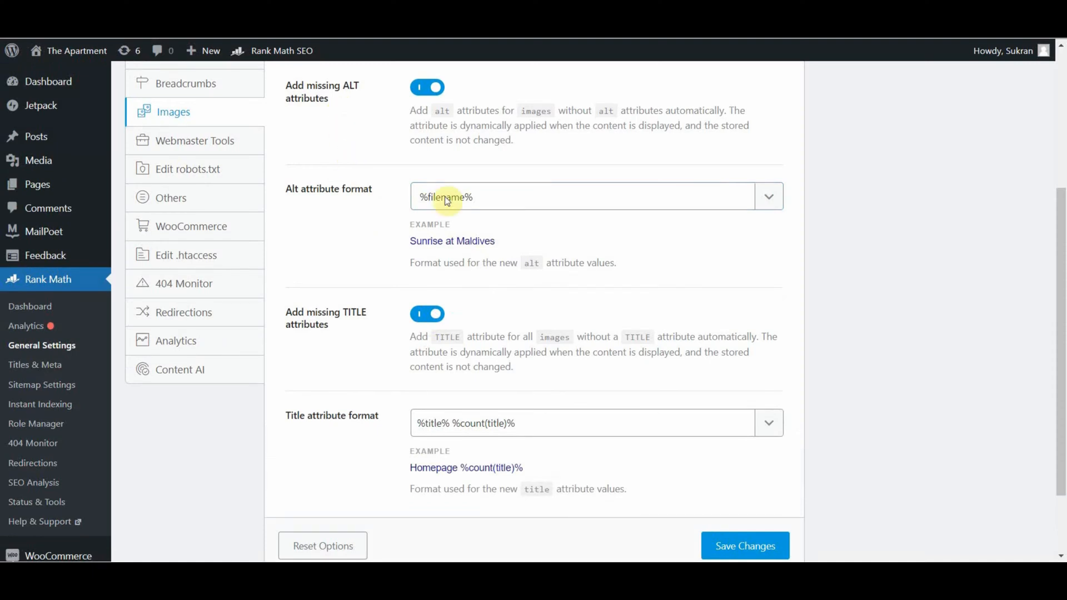
# Step: Check the variables available for the alt attribute format, keep %filename%, and save the image settings
pyautogui.click(470, 199)
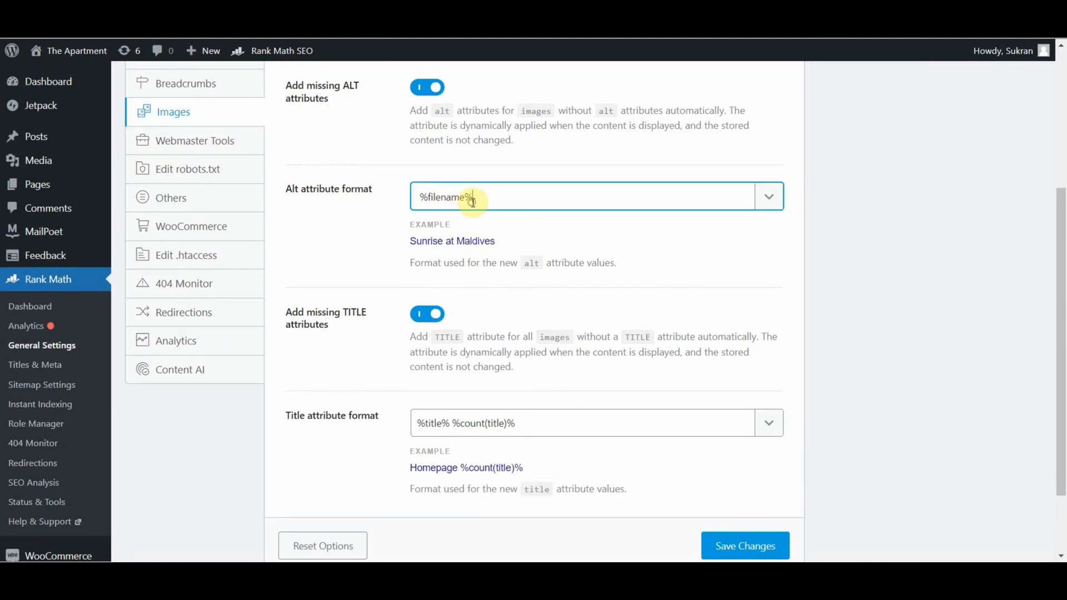
pyautogui.click(769, 198)
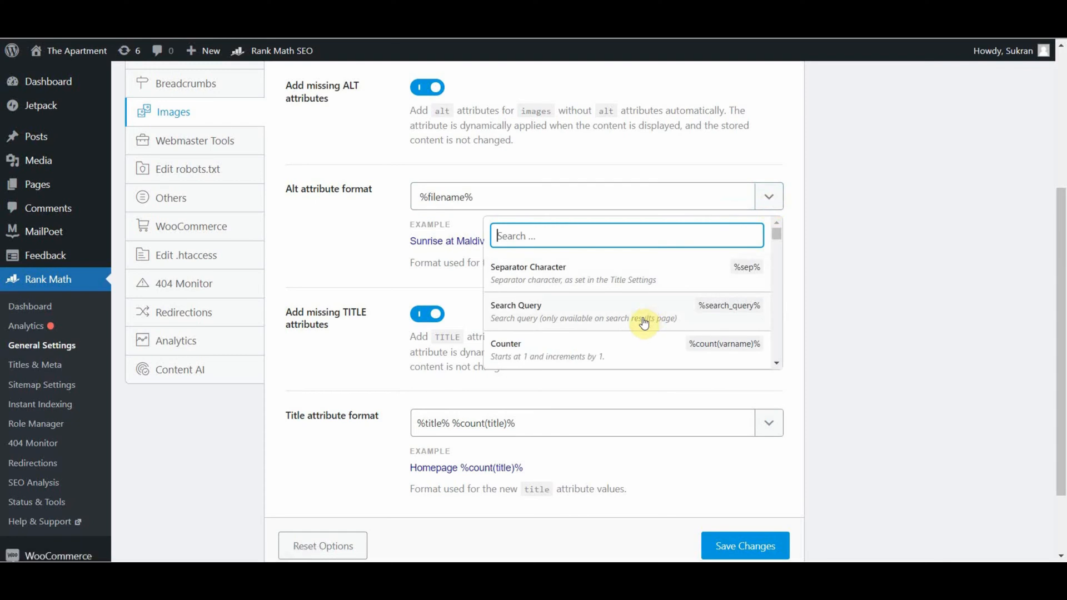
pyautogui.click(907, 273)
pyautogui.scroll(-3, 905, 273)
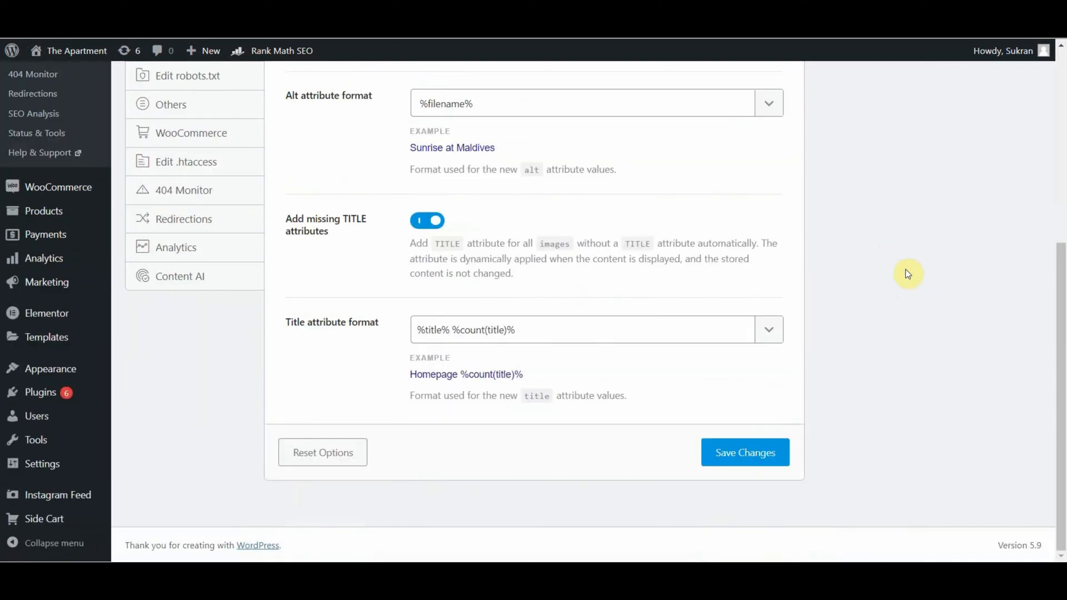
pyautogui.click(752, 465)
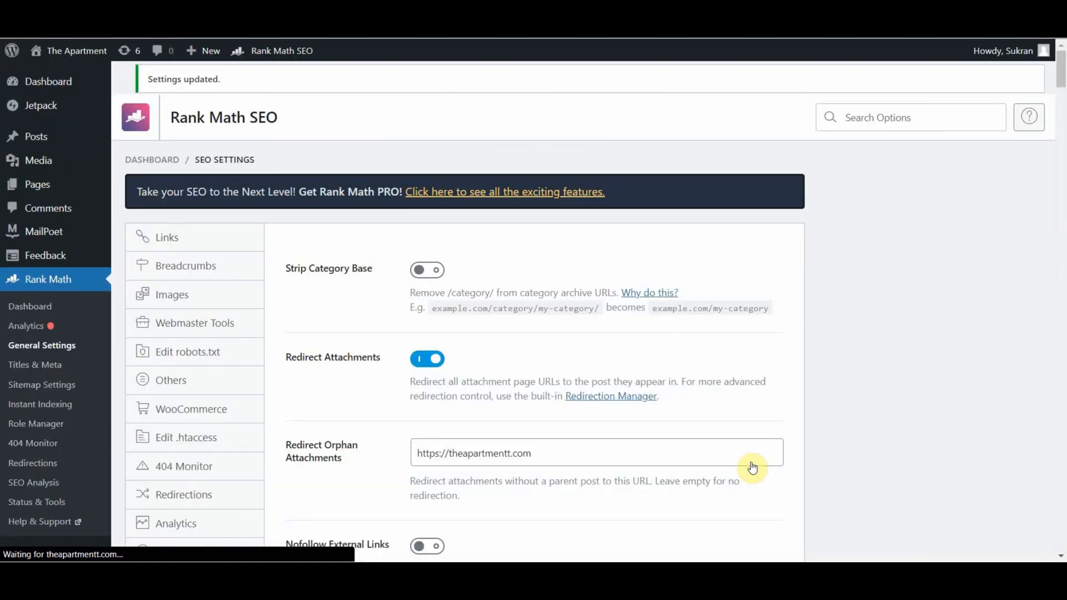
# Step: Check the image settings again and examine the verification code fields in the Webmaster Tools settings
pyautogui.scroll(-3, 481, 328)
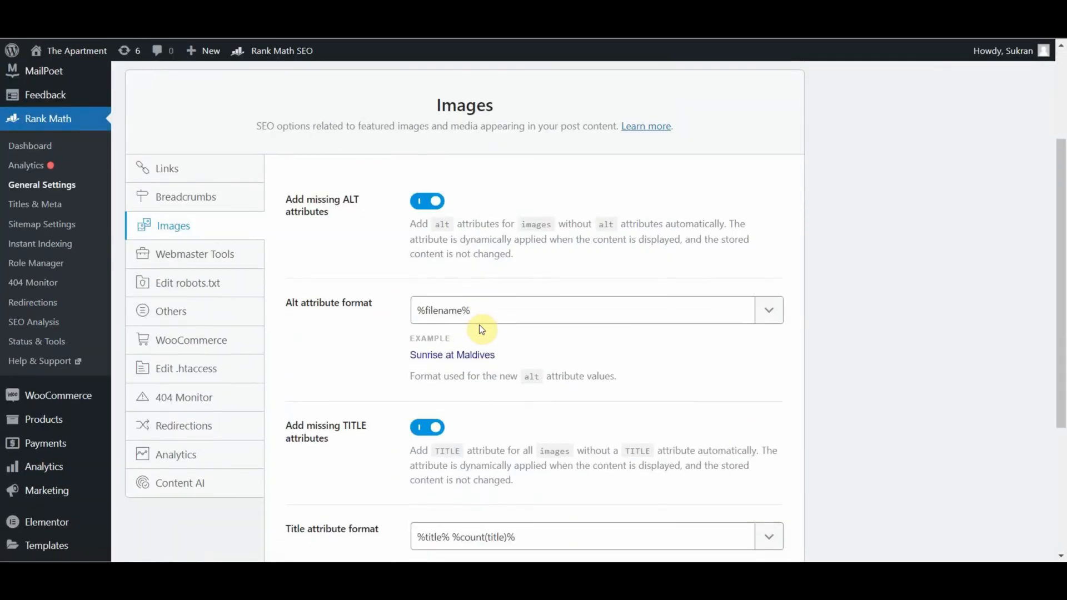
pyautogui.scroll(-1, 479, 325)
pyautogui.click(150, 193)
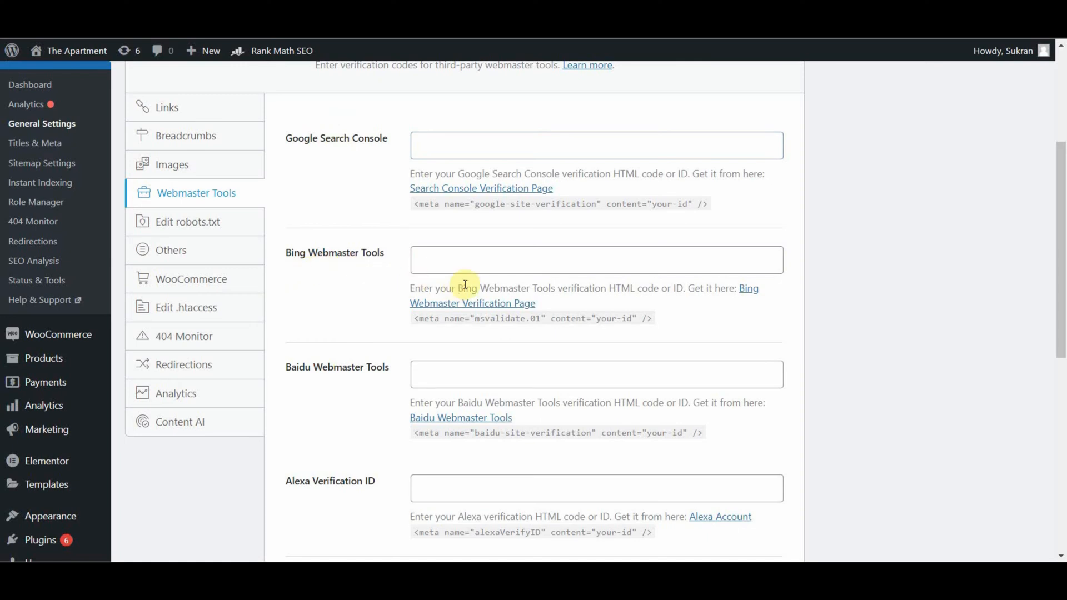
pyautogui.scroll(-1, 465, 284)
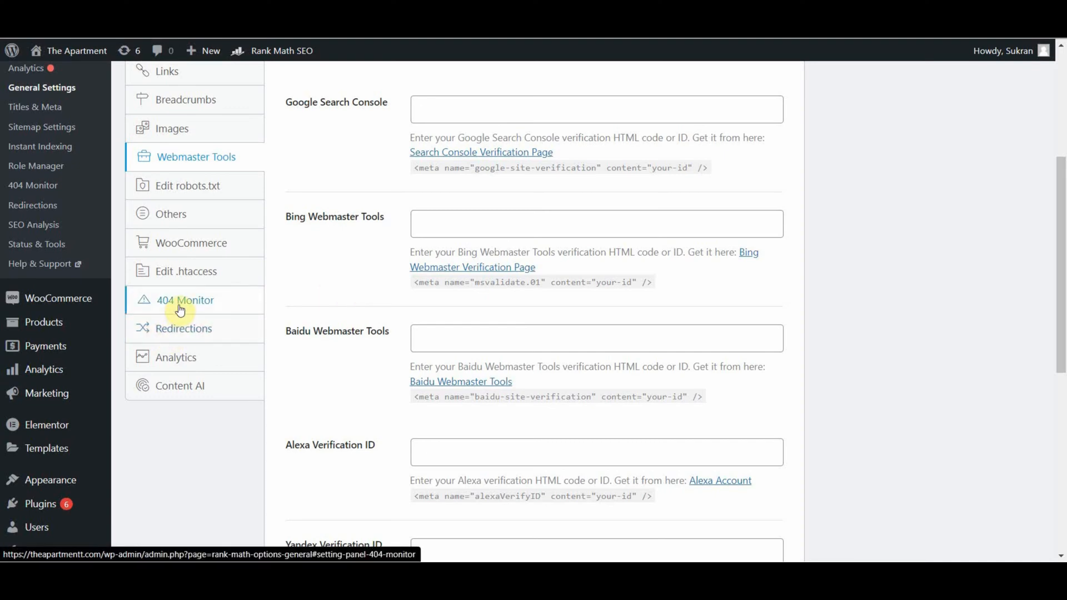
# Step: Examine the WooCommerce SEO options in the Rank Math general settings
pyautogui.click(190, 244)
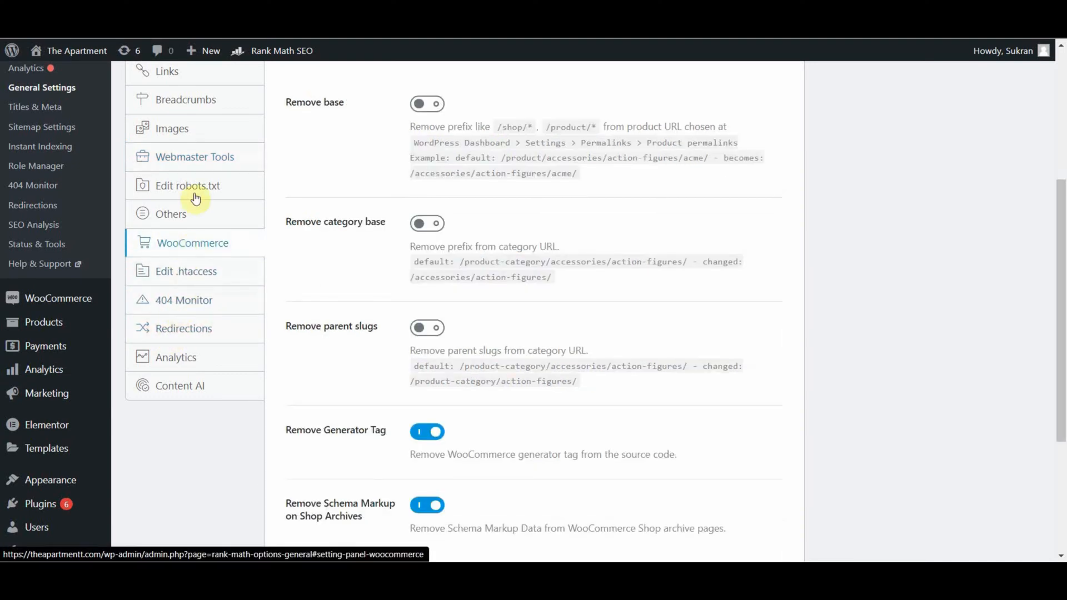
pyautogui.scroll(-3, 411, 328)
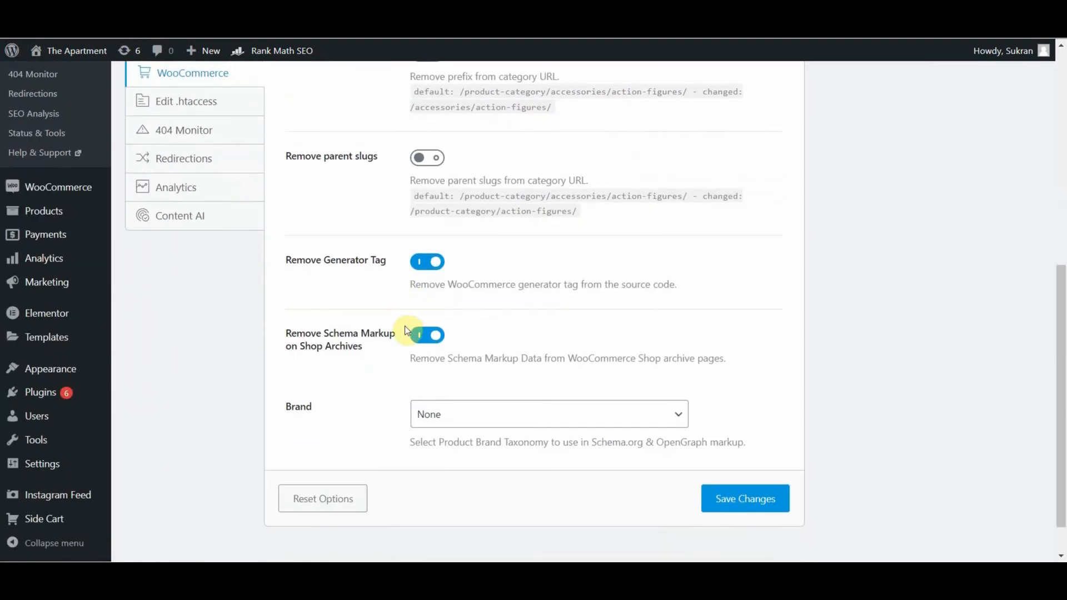
pyautogui.scroll(-1, 405, 329)
pyautogui.scroll(6, 406, 329)
pyautogui.scroll(-1, 406, 329)
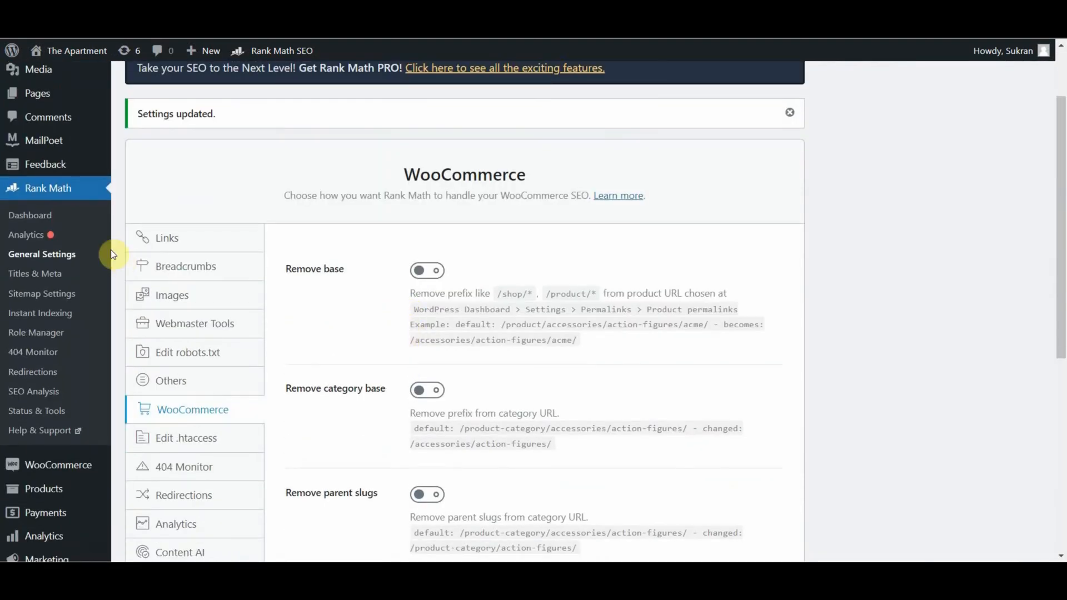
# Step: View the Rank Math Analytics page and review the full list of modules on the plugin's dashboard
pyautogui.click(39, 236)
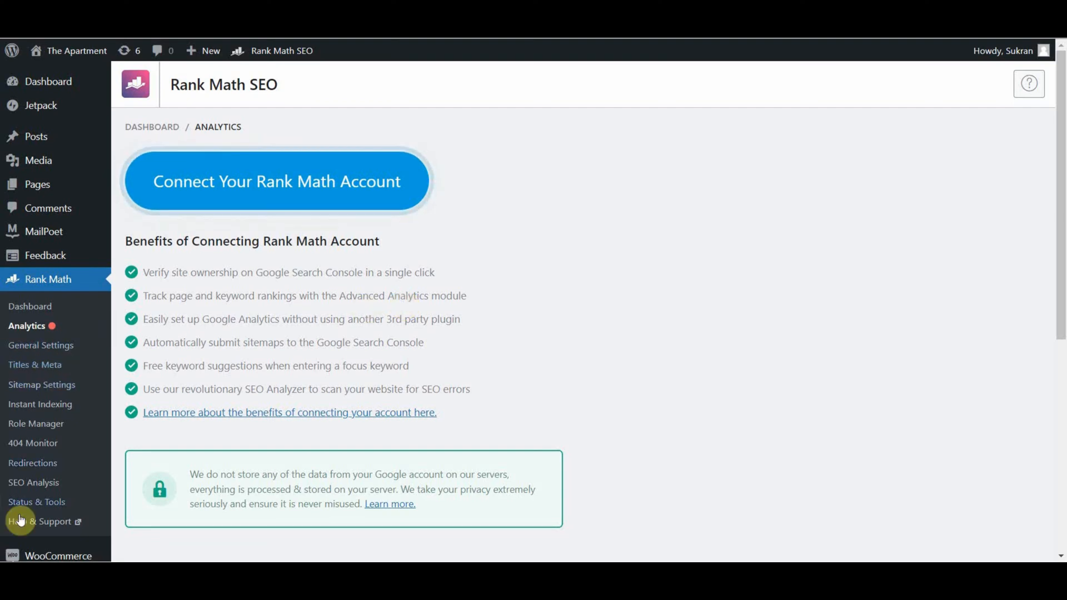
pyautogui.click(37, 314)
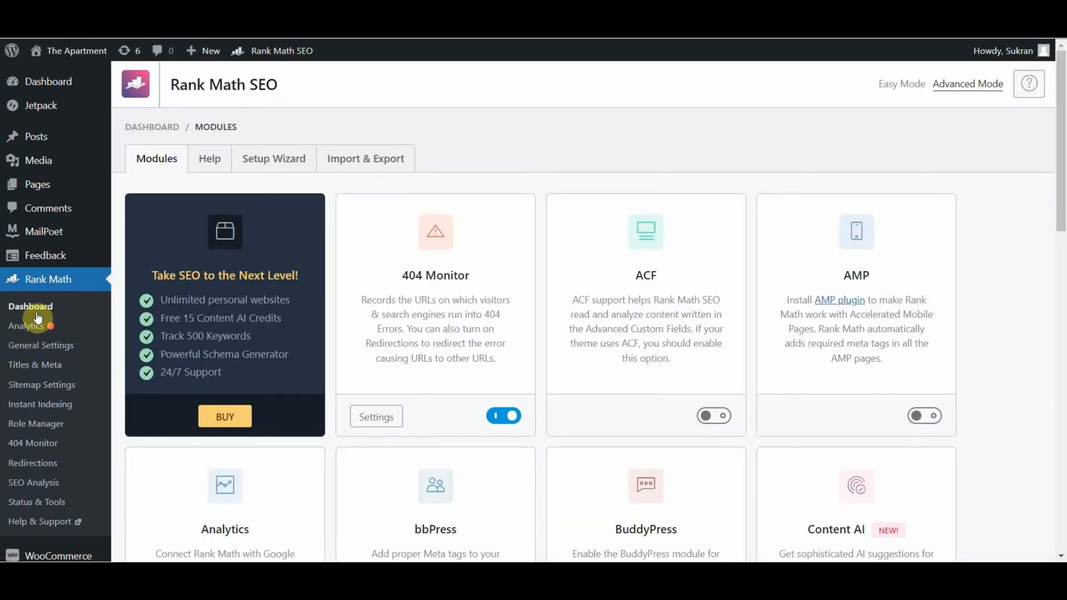
pyautogui.scroll(-3, 581, 422)
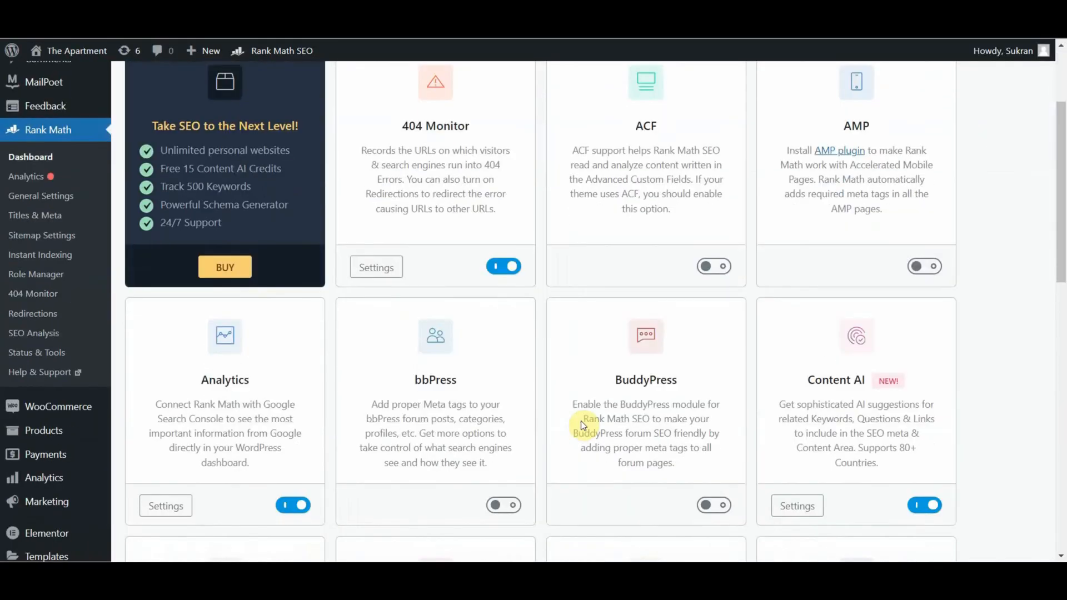
pyautogui.scroll(-7, 582, 421)
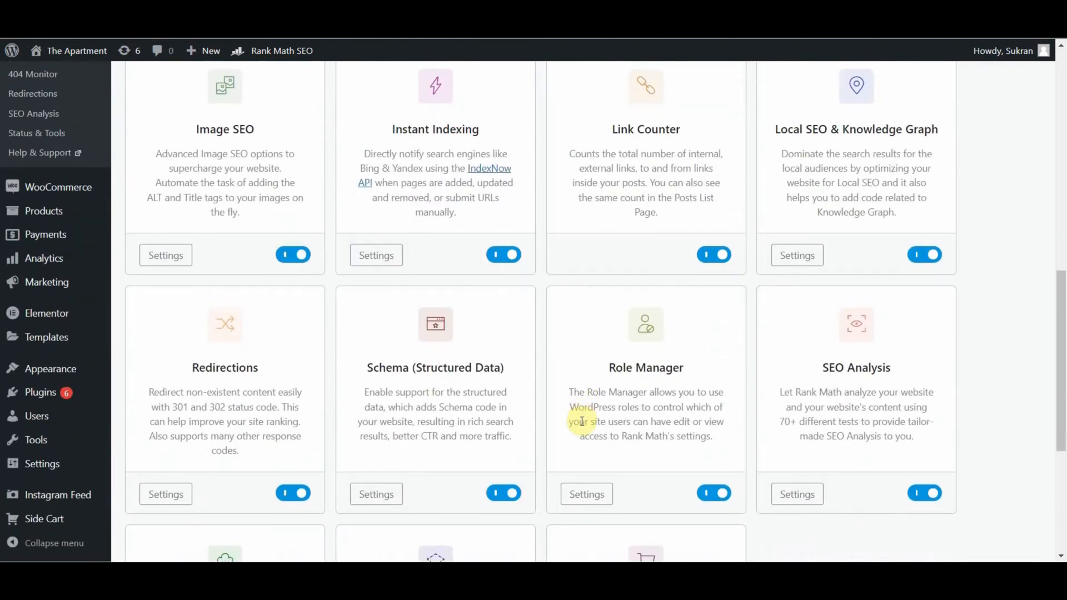
pyautogui.scroll(-5, 582, 421)
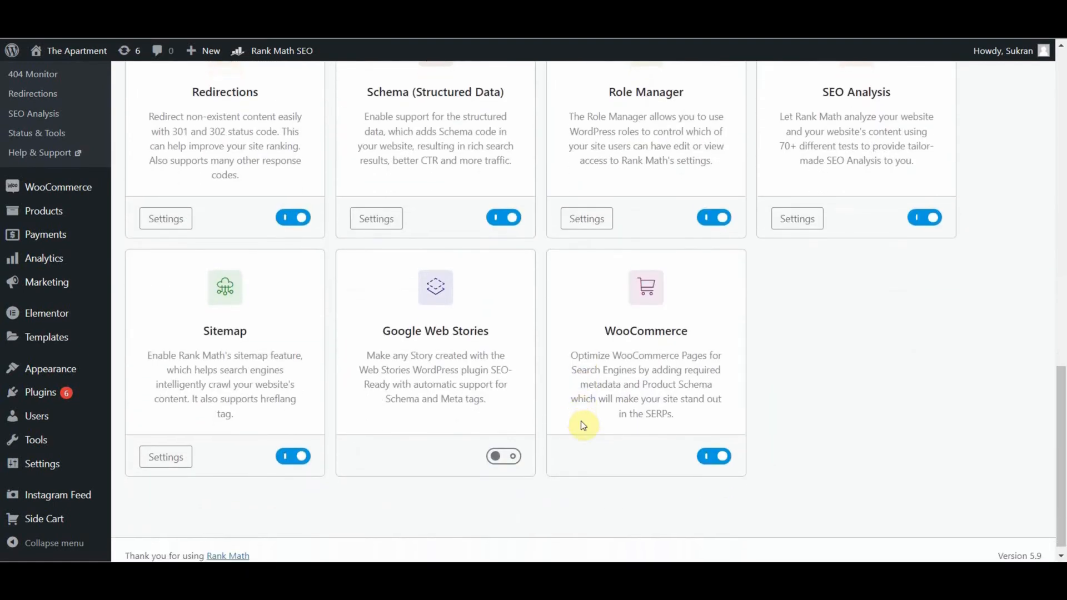
pyautogui.scroll(15, 582, 421)
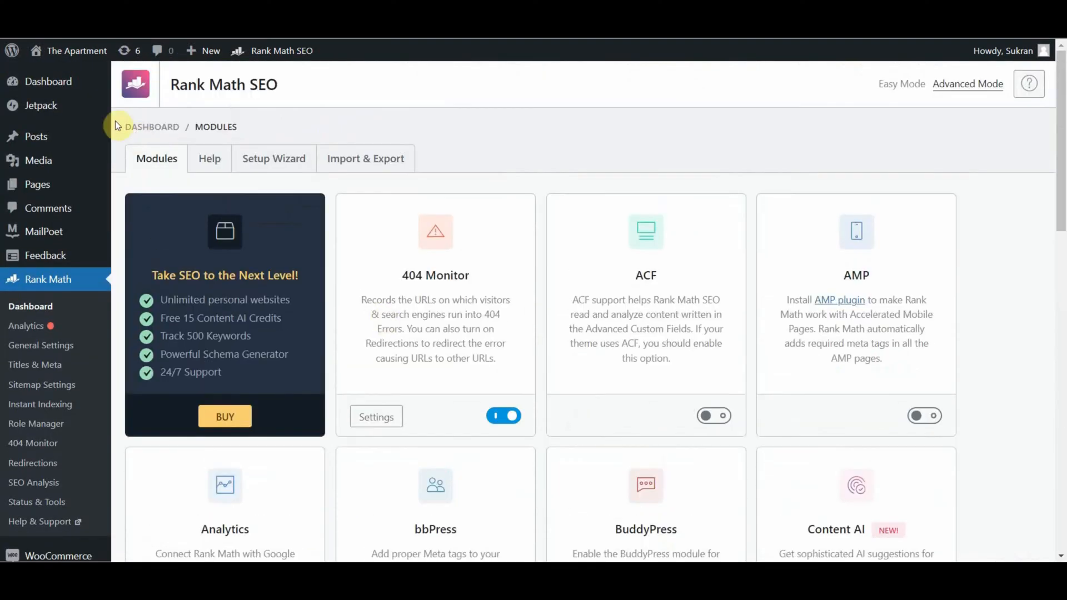
# Step: Open the front page "Home" for editing from the site's page list and show its Rank Math SEO settings
pyautogui.click(37, 184)
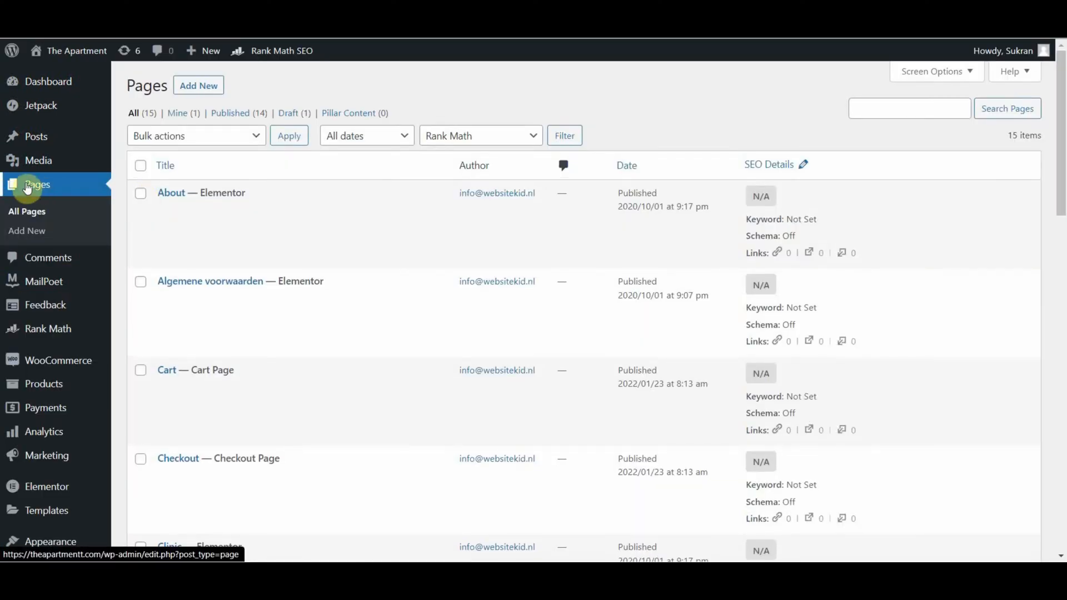
pyautogui.scroll(-10, 258, 498)
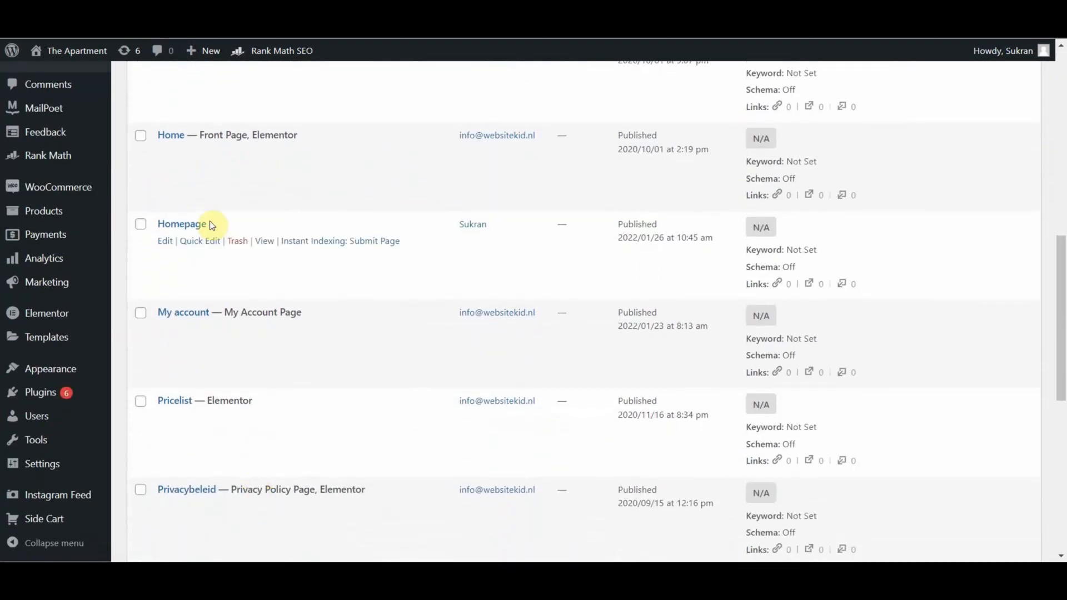
pyautogui.click(166, 152)
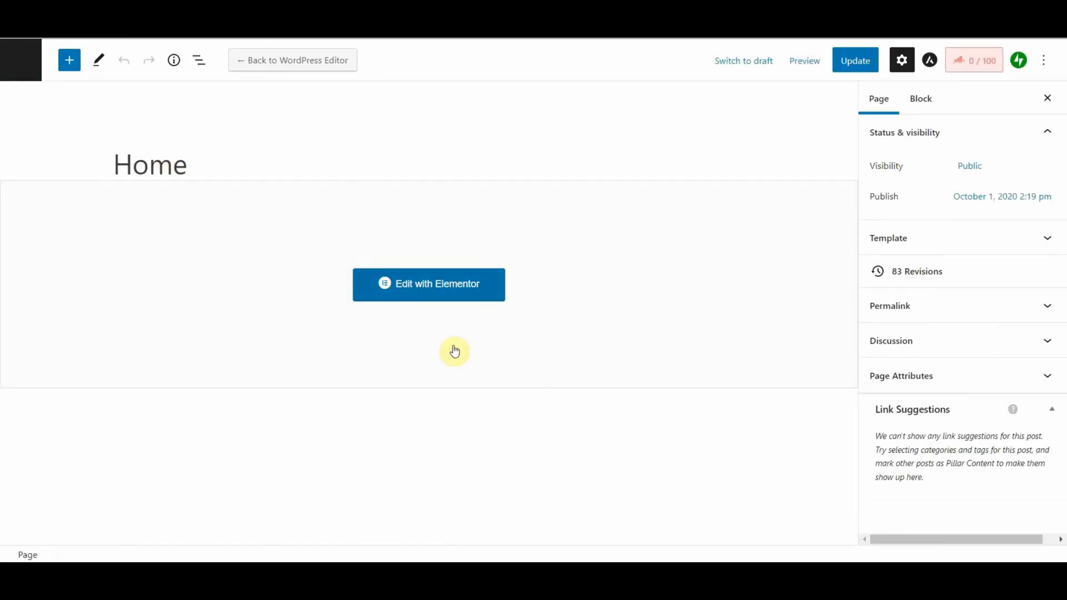
pyautogui.click(966, 67)
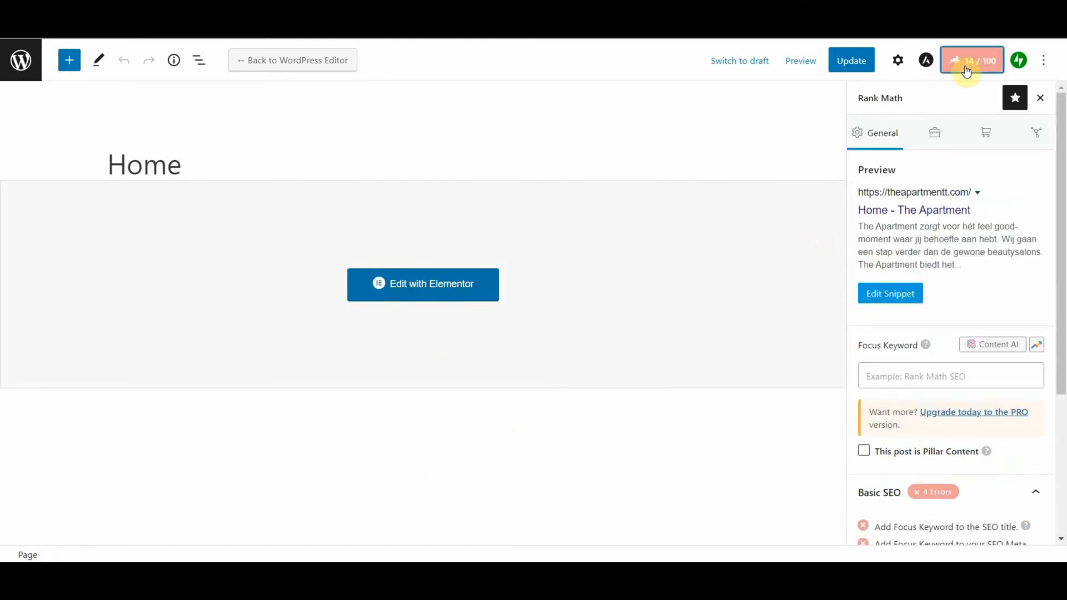
# Step: Check the Home page's snippet preview against the page title in the editor
pyautogui.click(896, 285)
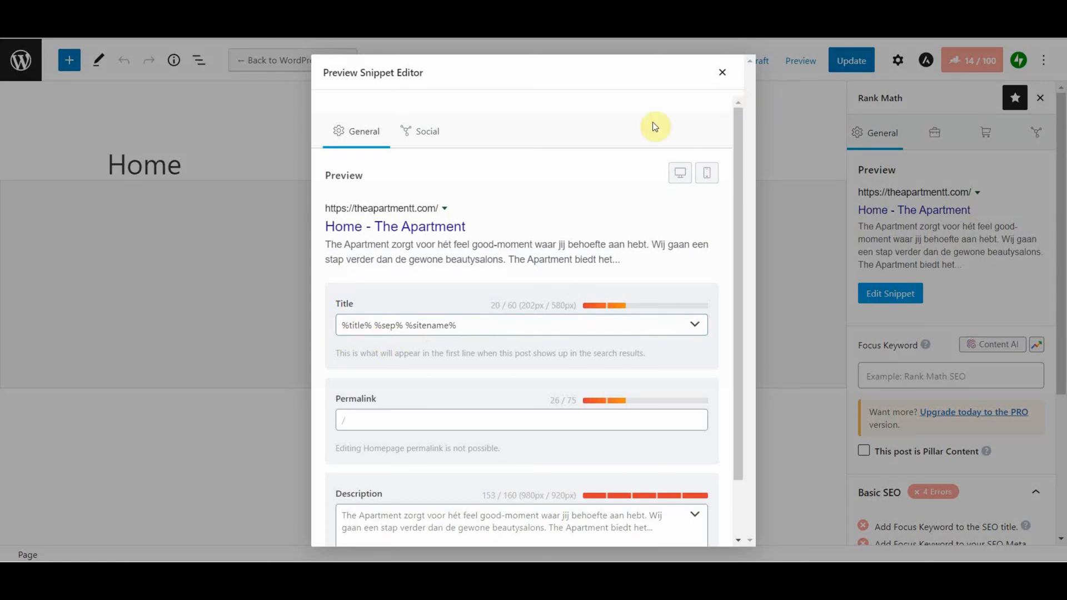
pyautogui.click(723, 72)
pyautogui.click(264, 156)
pyautogui.doubleClick(91, 160)
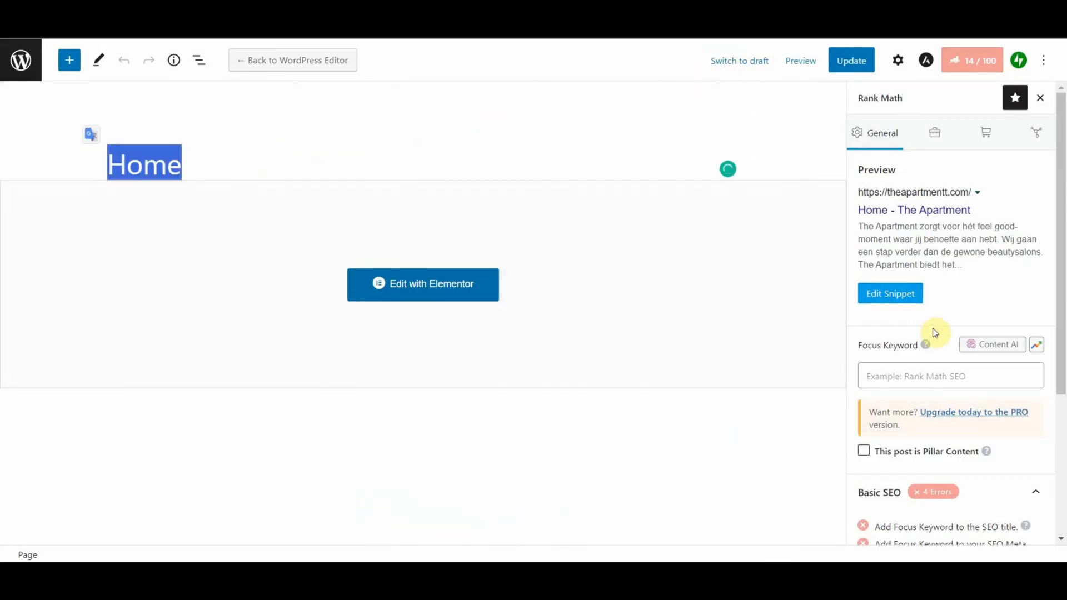
# Step: Edit the Home page's snippet and remove the %title% variable from its title, keeping %sep% %sitename%
pyautogui.click(904, 300)
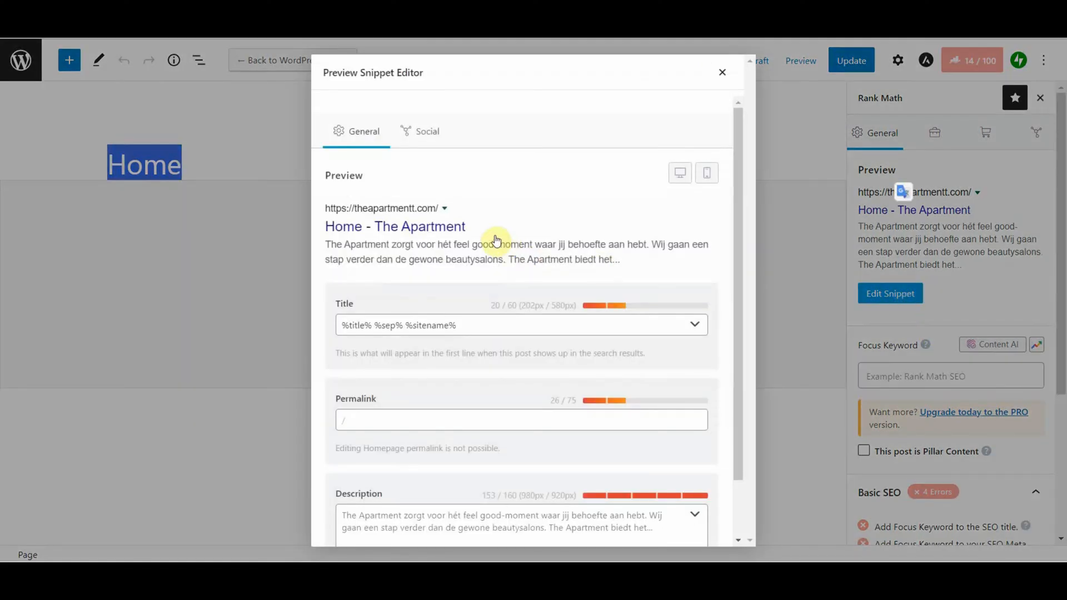
pyautogui.click(384, 325)
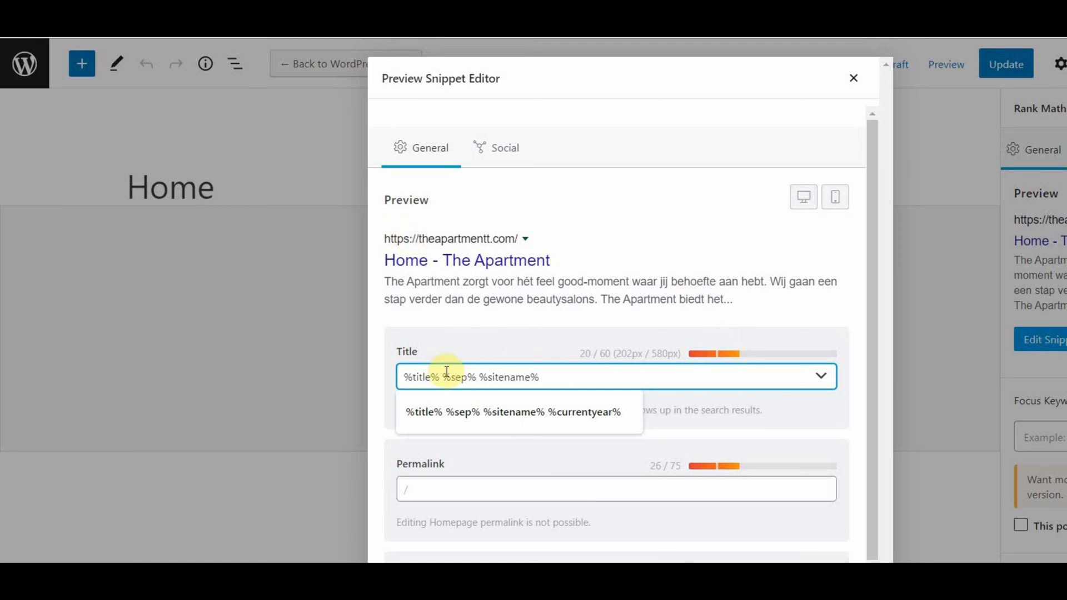
pyautogui.moveTo(441, 378); pyautogui.dragTo(397, 371)
pyautogui.press('BackSpace')
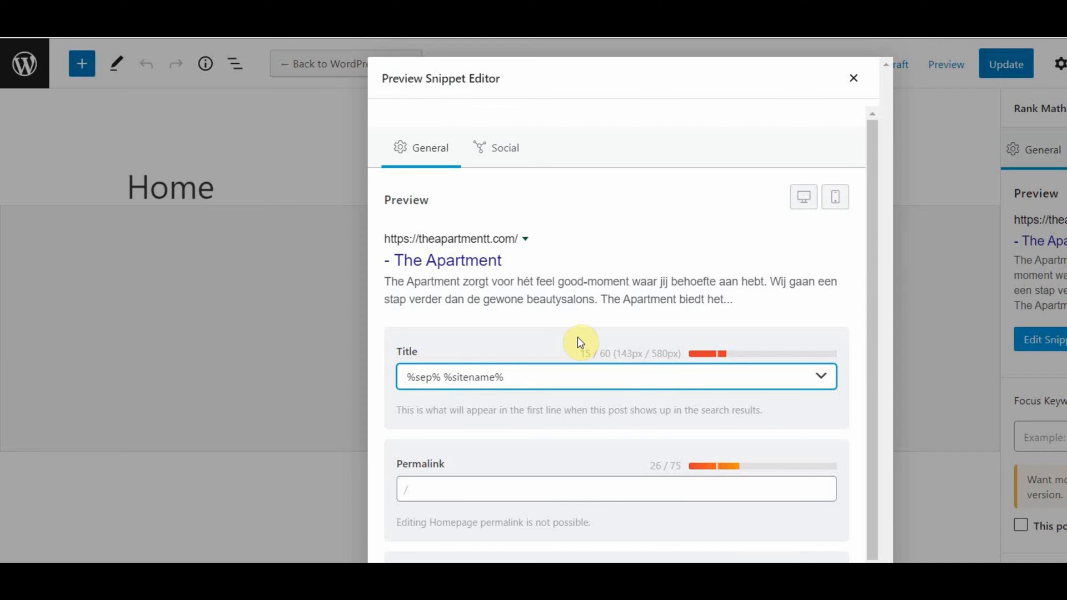
pyautogui.write('WE')
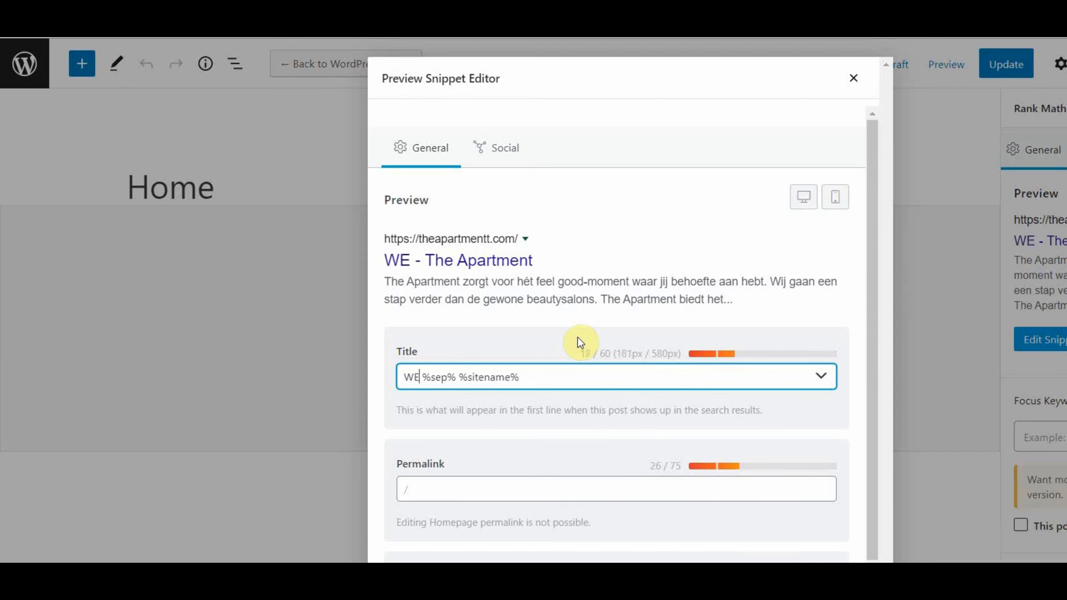
pyautogui.press('BackSpace')
pyautogui.press('BackSpace')
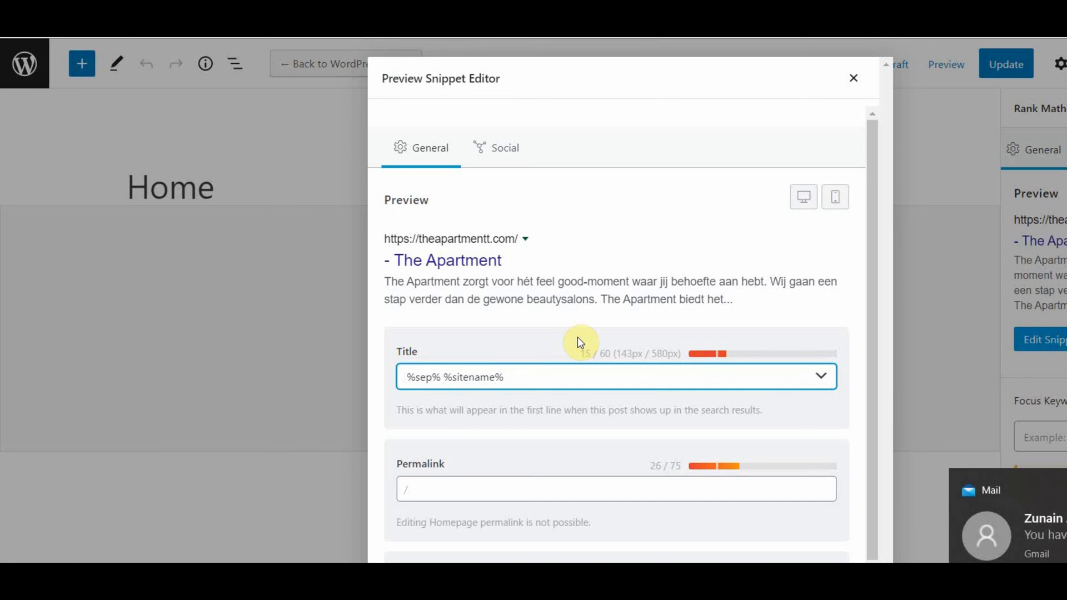
# Step: Enter "Beauty Webshop in XYZ Country" before %sep% %sitename% in the snippet title
pyautogui.write('Beauty ')
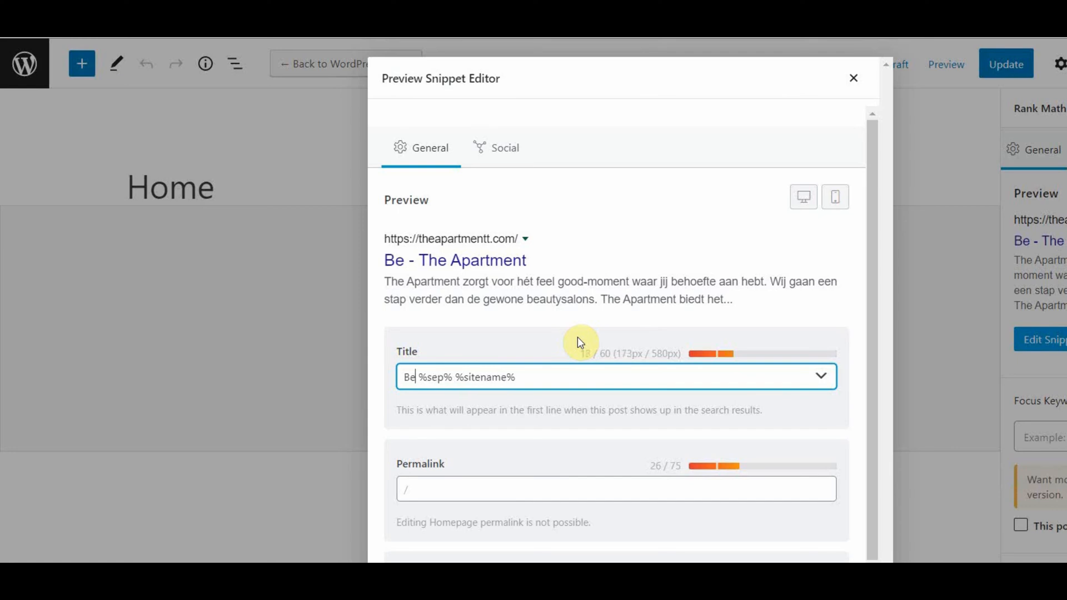
pyautogui.write('Webshop in')
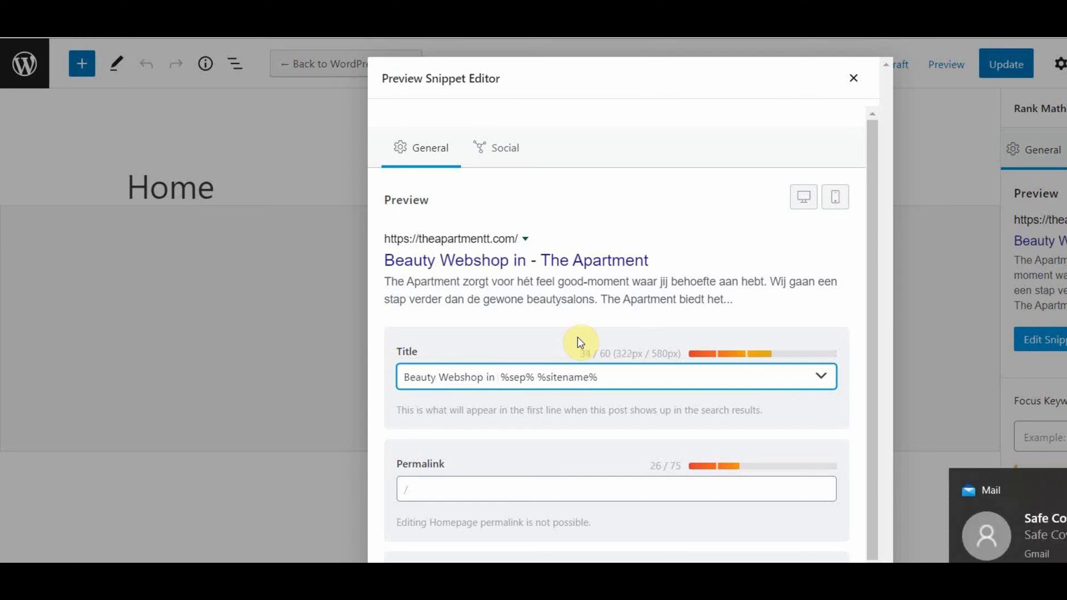
pyautogui.write(' XYZ ')
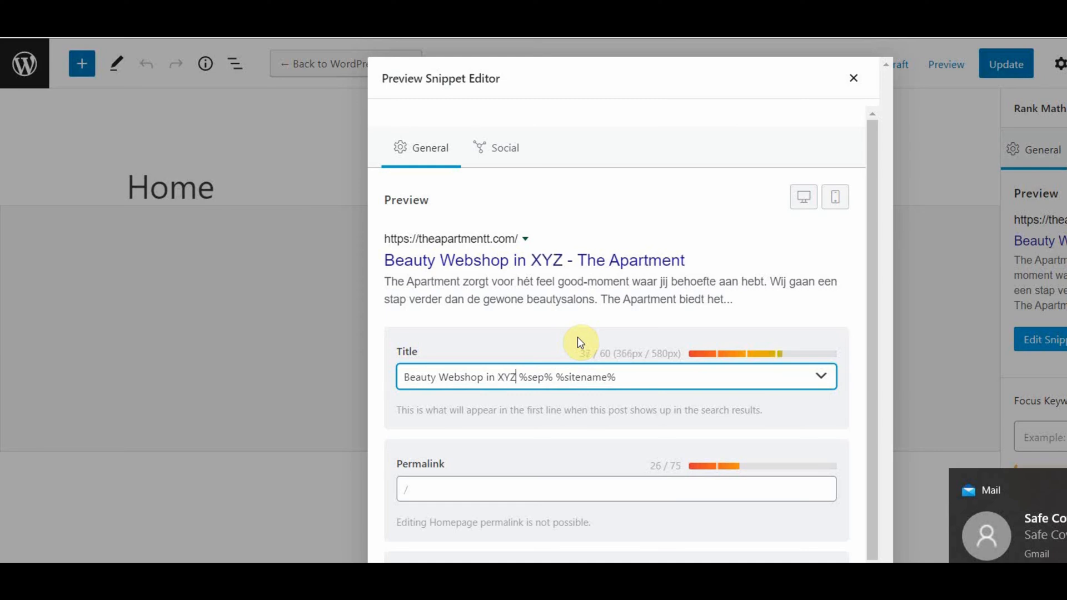
pyautogui.write('Conuntry')
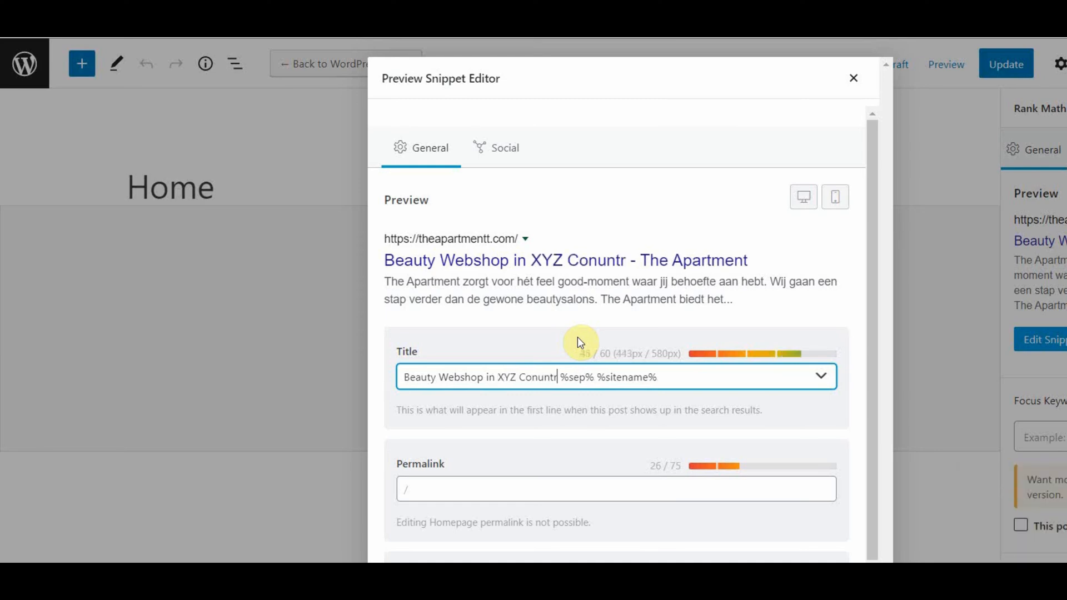
pyautogui.press('BackSpace')
pyautogui.press('BackSpace')
pyautogui.press('BackSpace')
pyautogui.press('BackSpace')
pyautogui.press('BackSpace')
pyautogui.press('BackSpace')
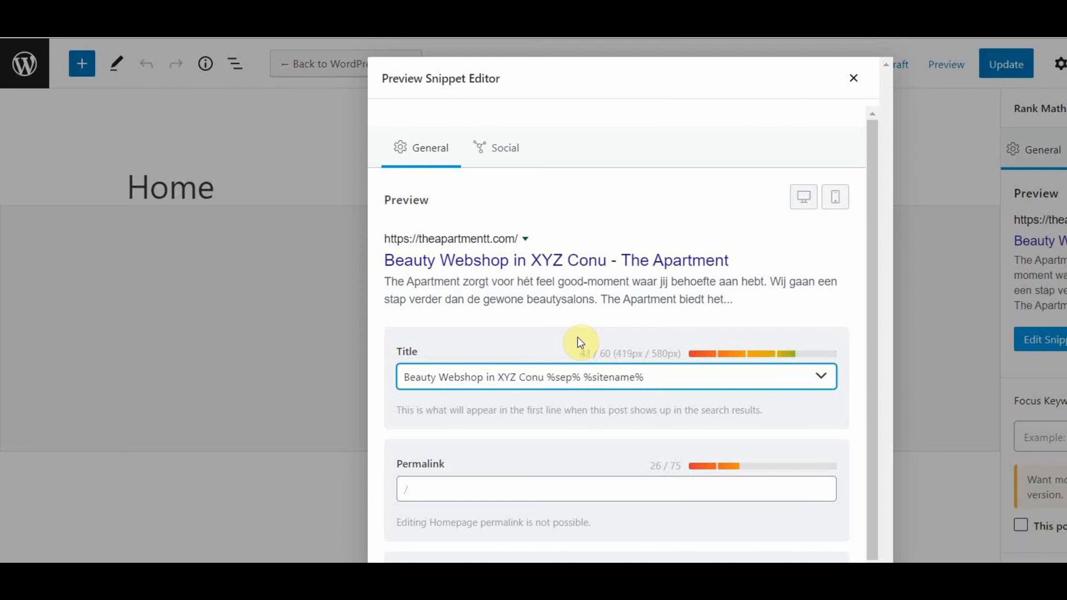
pyautogui.press('BackSpace')
pyautogui.write('untry')
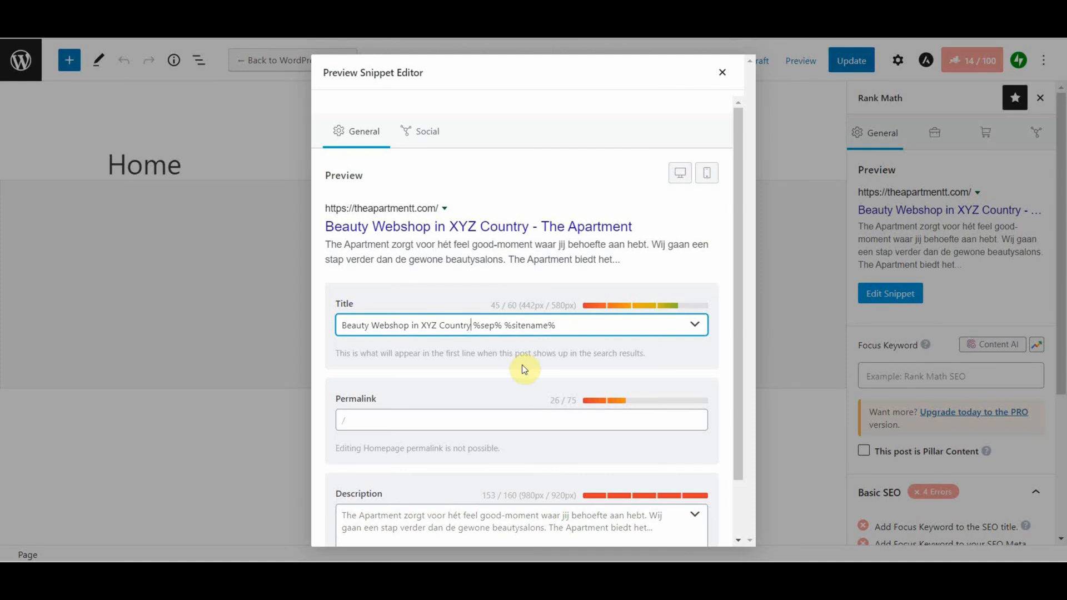
# Step: Open the live home page in a new browser tab and copy the paragraph under "Meer dan alleen een beautysalon"
pyautogui.hotkey('ctrl', 't')
pyautogui.write('the')
pyautogui.press('Return')
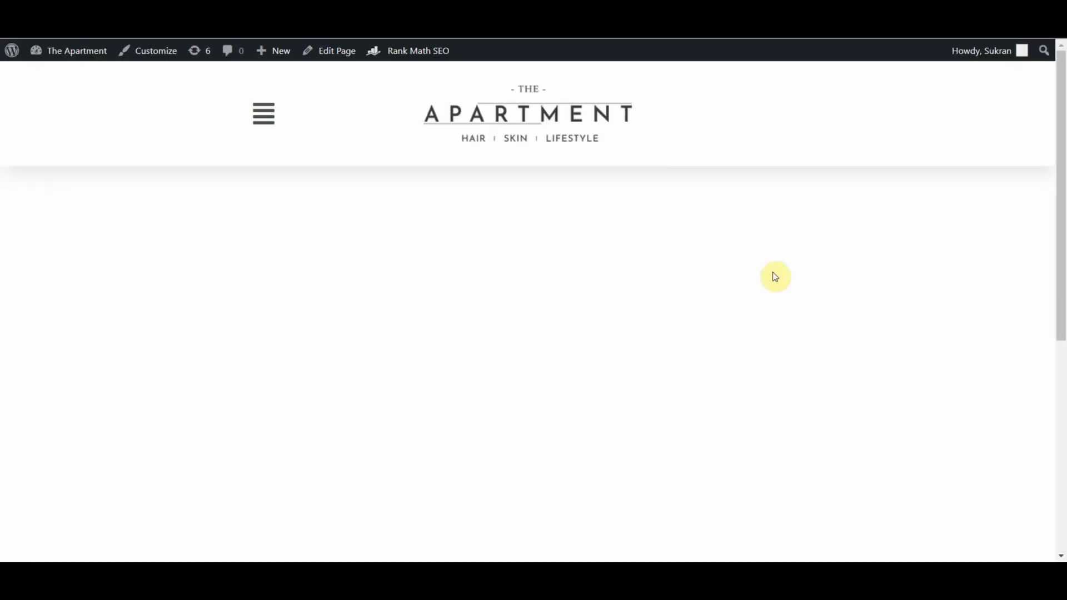
pyautogui.scroll(-7, 776, 277)
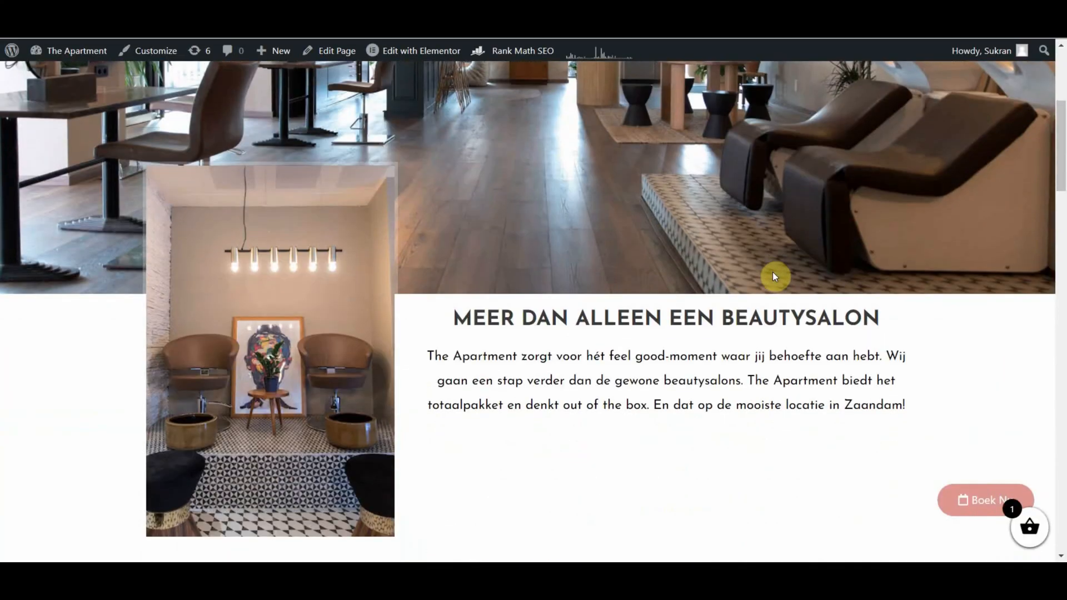
pyautogui.scroll(-1, 774, 272)
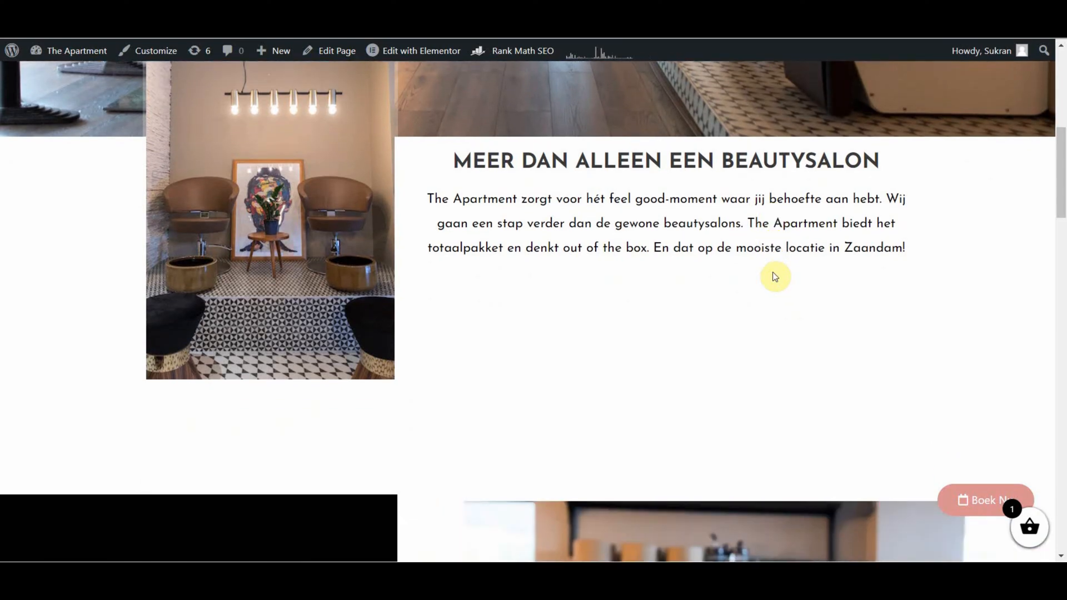
pyautogui.moveTo(418, 199); pyautogui.dragTo(932, 257)
pyautogui.hotkey('ctrl', 'c')
# Step: Return to the snippet editor and paste the copied paragraph as the Home page's description
pyautogui.click(762, 119)
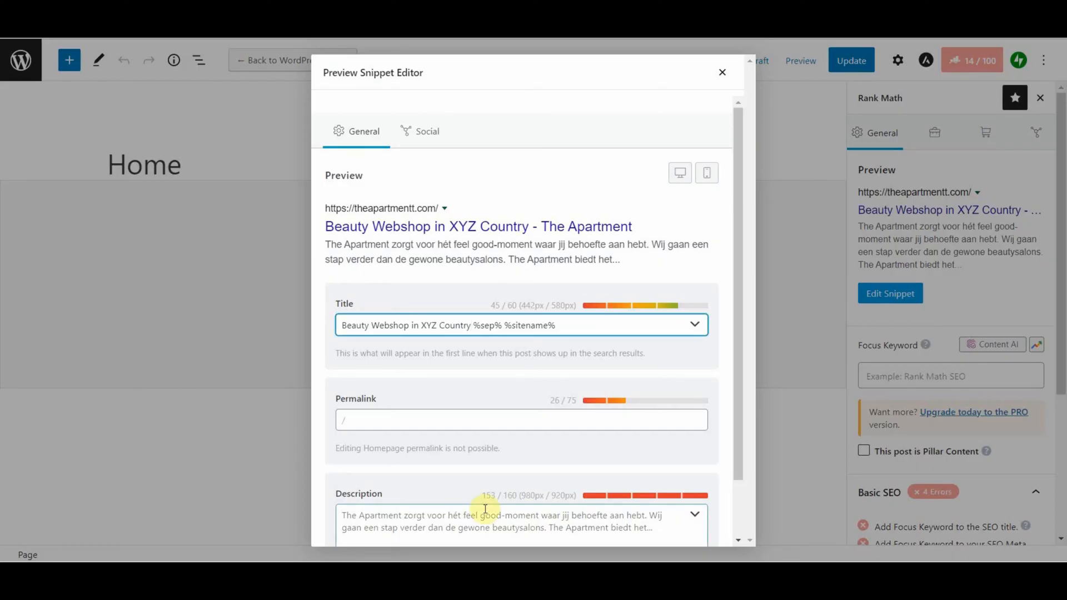
pyautogui.click(485, 509)
pyautogui.hotkey('ctrl', 'v')
pyautogui.scroll(-2, 606, 461)
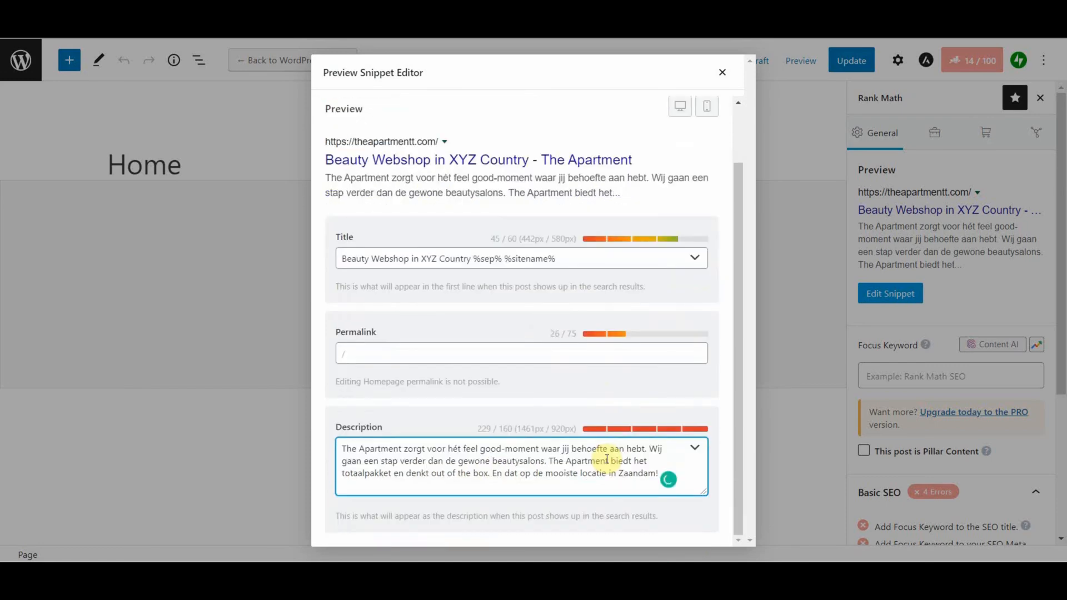
pyautogui.scroll(1, 703, 380)
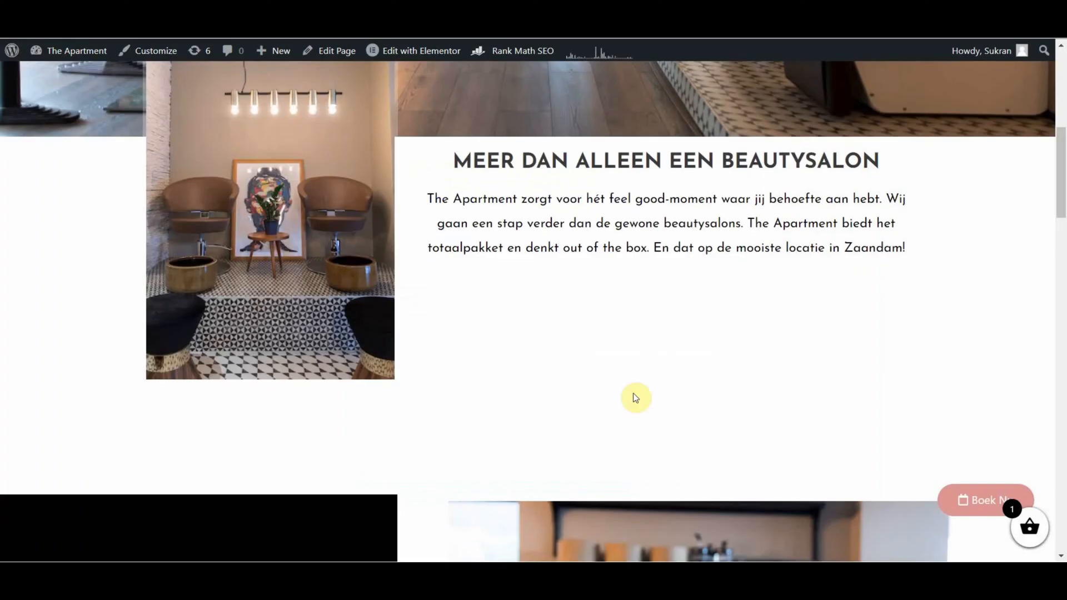
# Step: Look through the live home page's text sections and images down to the footer
pyautogui.scroll(-8, 605, 482)
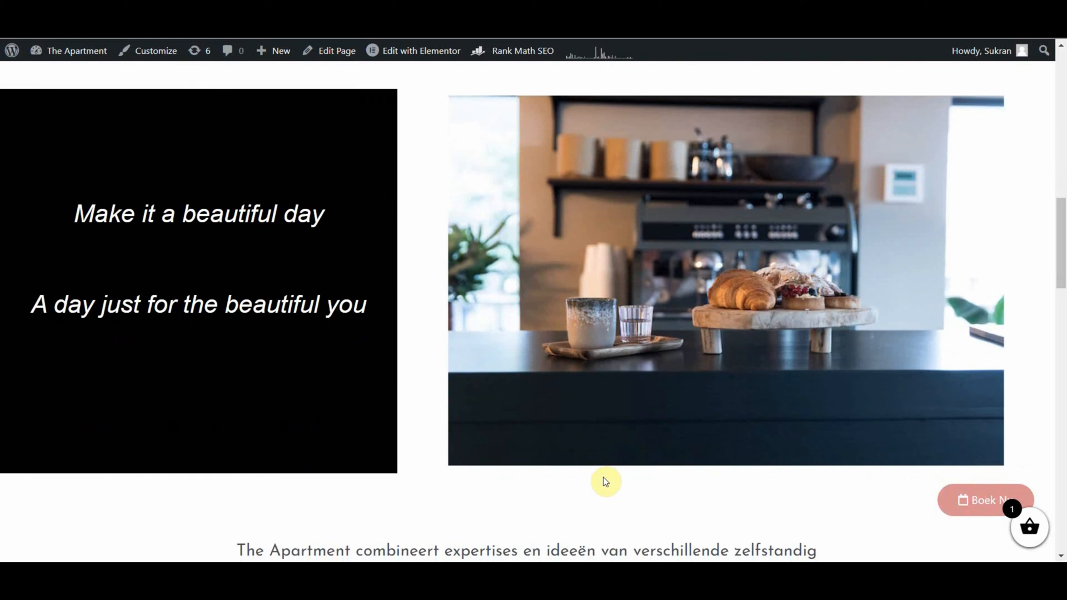
pyautogui.scroll(-6, 606, 482)
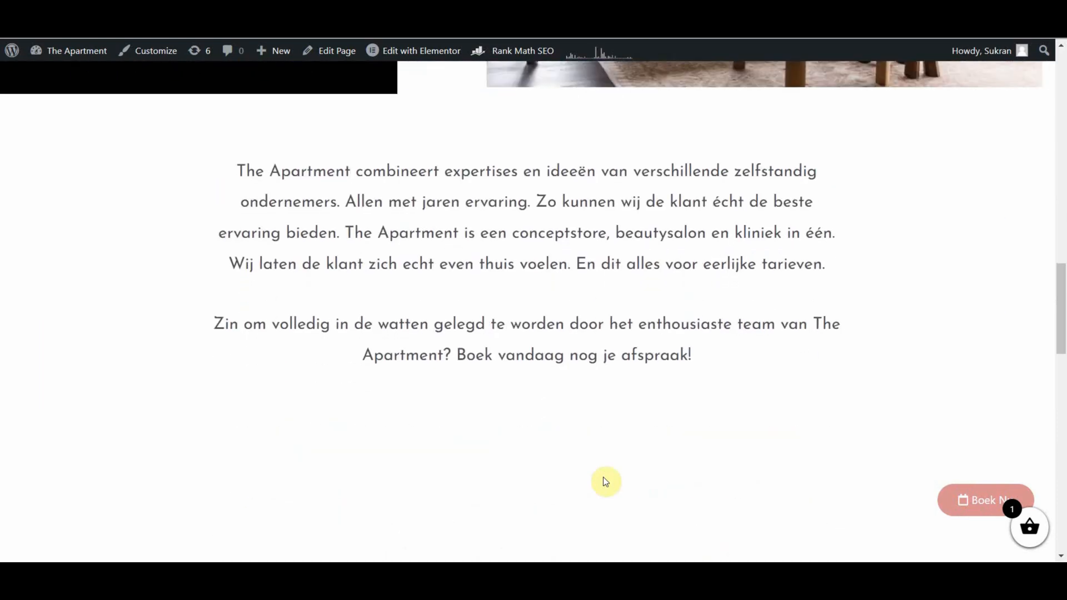
pyautogui.scroll(-1, 605, 481)
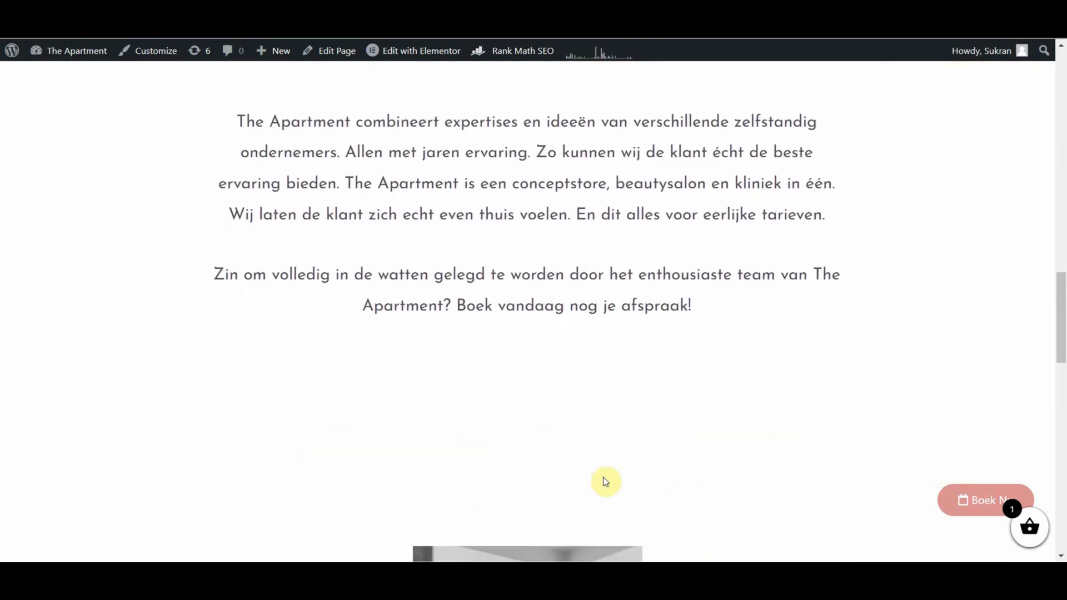
pyautogui.scroll(-12, 605, 481)
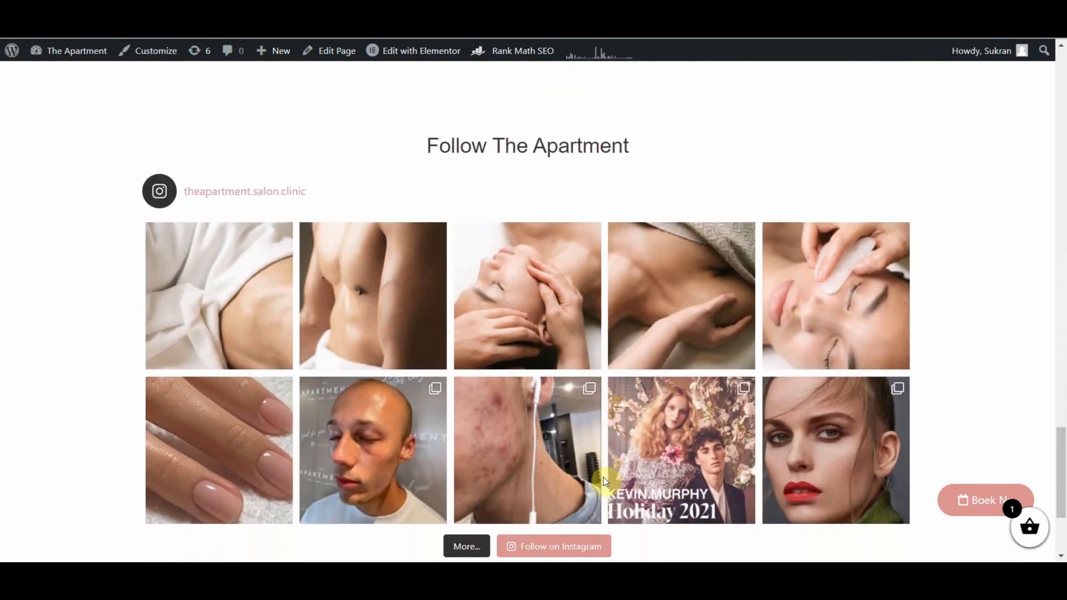
pyautogui.scroll(-3, 712, 253)
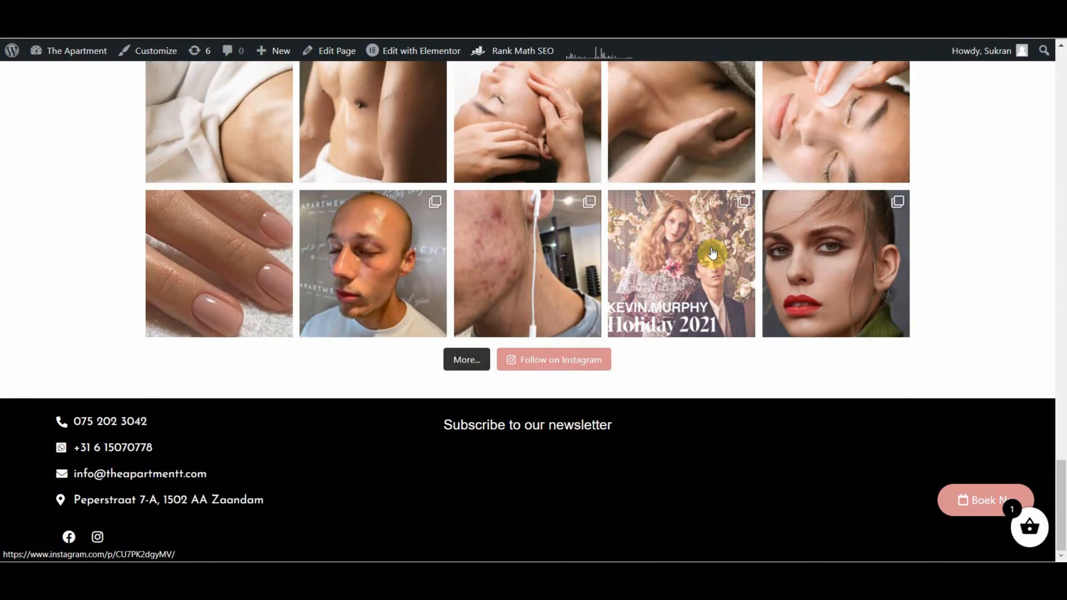
pyautogui.scroll(15, 709, 278)
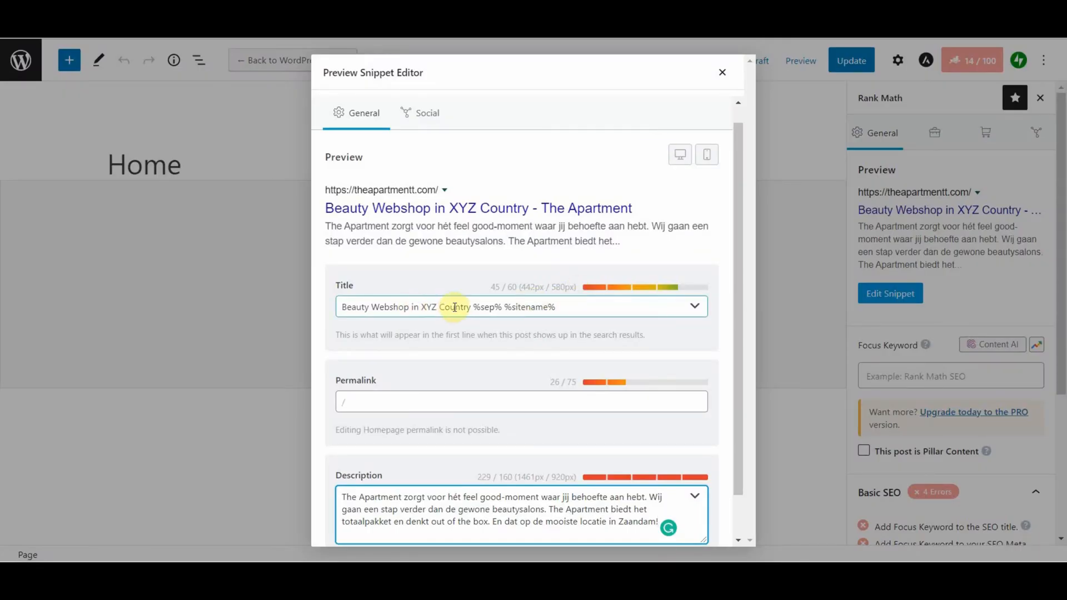
# Step: Return to the snippet editor and replace "Beauty Webshop in XYZ Country" in the title with "The Apartment Beauty Salon & Webshop"
pyautogui.moveTo(471, 307); pyautogui.dragTo(266, 319)
pyautogui.write('The Apa')
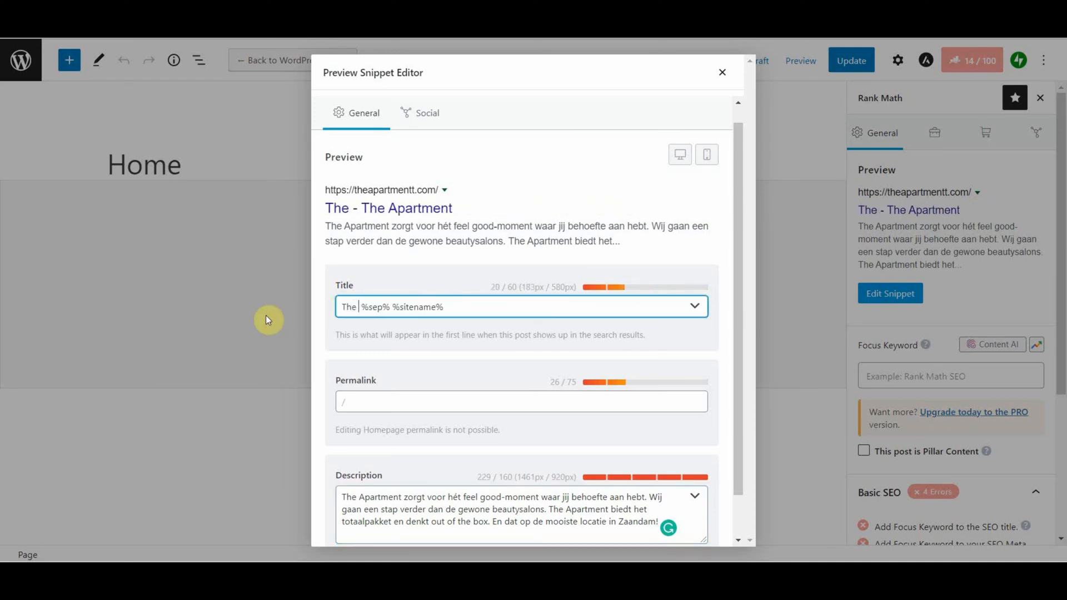
pyautogui.write('rtment ')
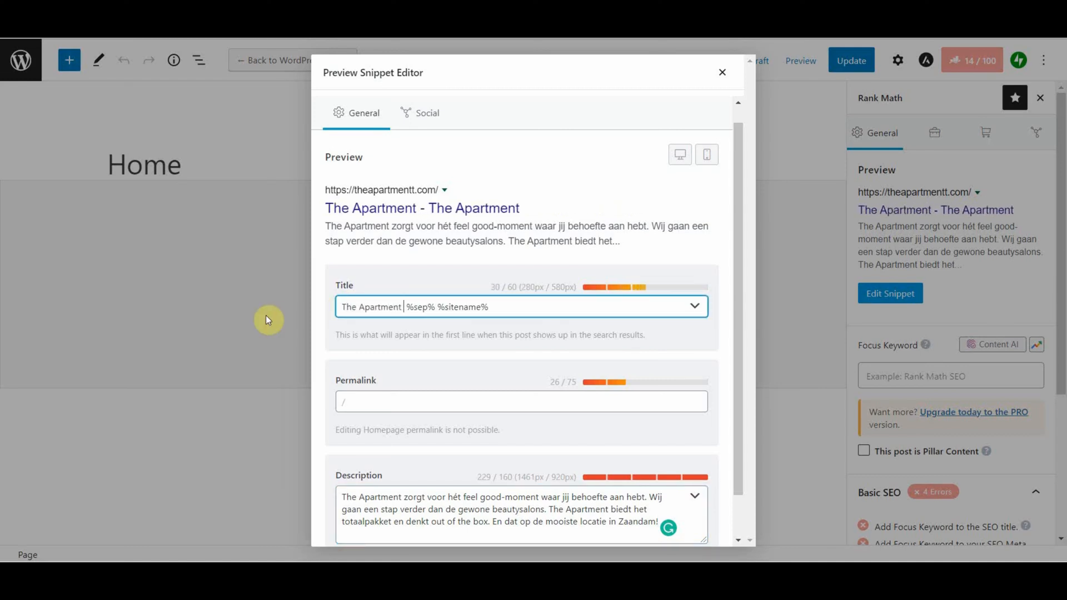
pyautogui.write('Beauty ')
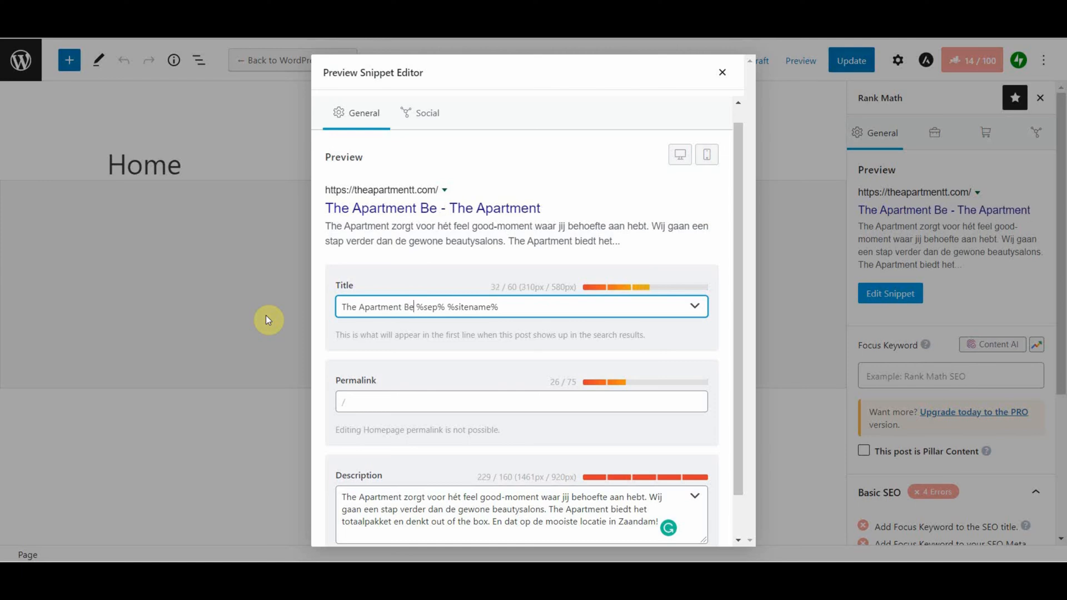
pyautogui.write('Salon & ')
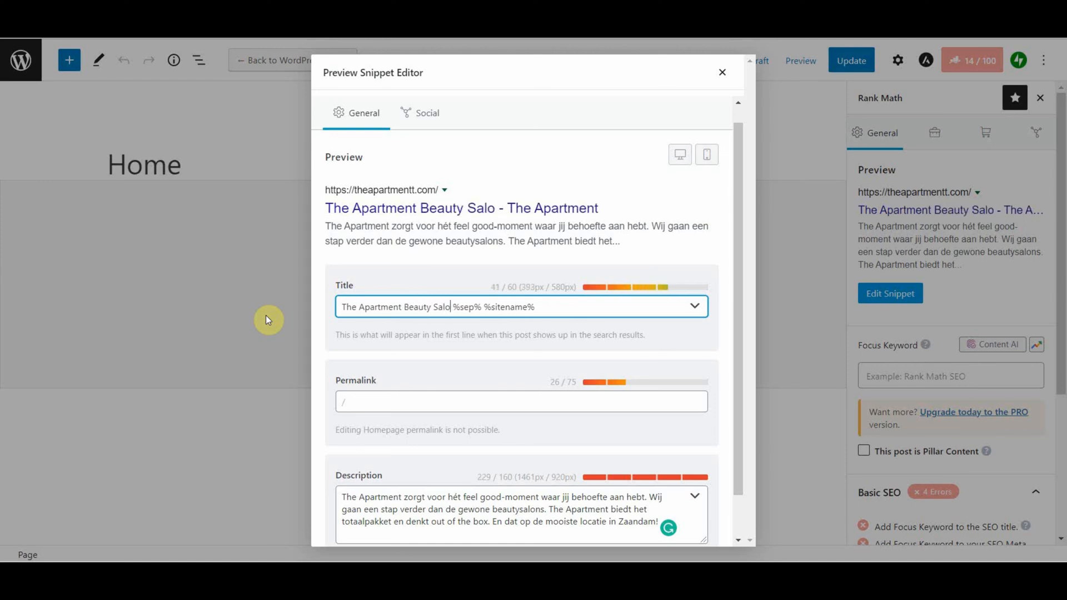
pyautogui.write('Waeb')
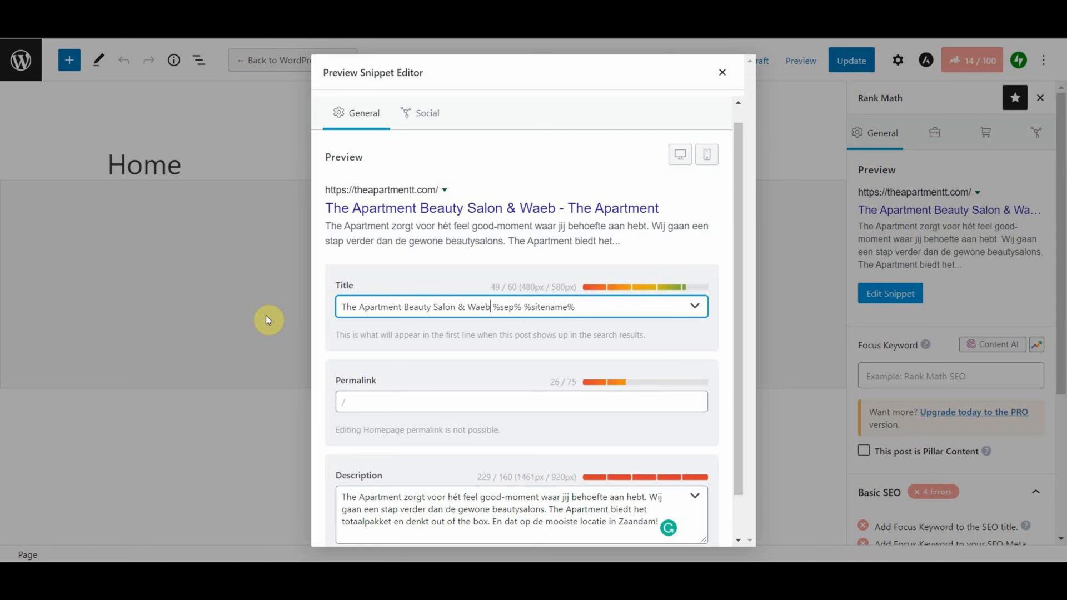
pyautogui.press('BackSpace')
pyautogui.press('BackSpace')
pyautogui.press('BackSpace')
pyautogui.write('ebshop')
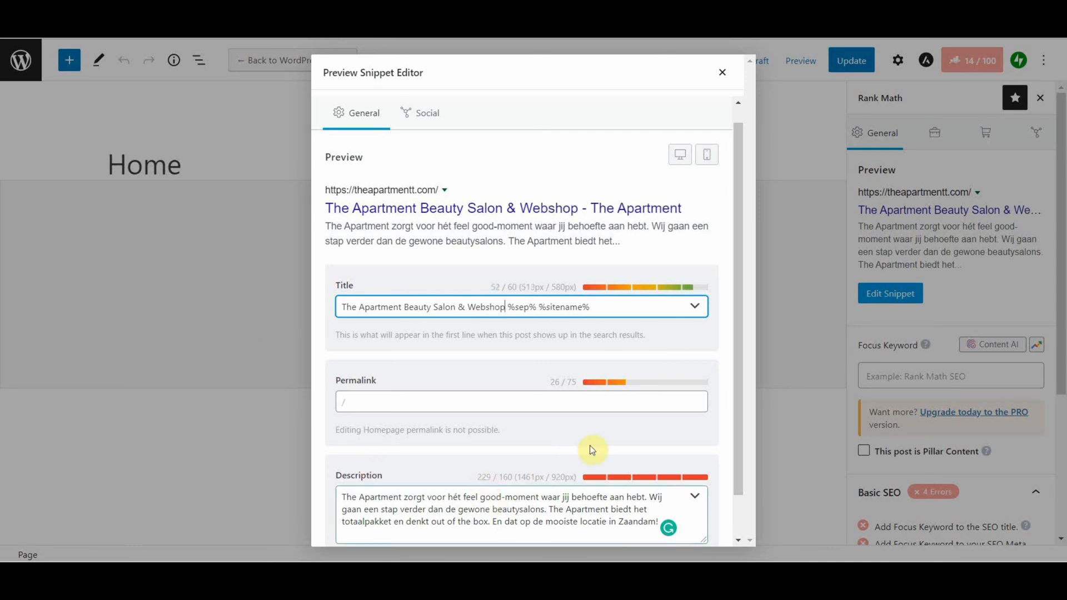
# Step: Close the snippet editor and update the Home page
pyautogui.scroll(-1, 593, 450)
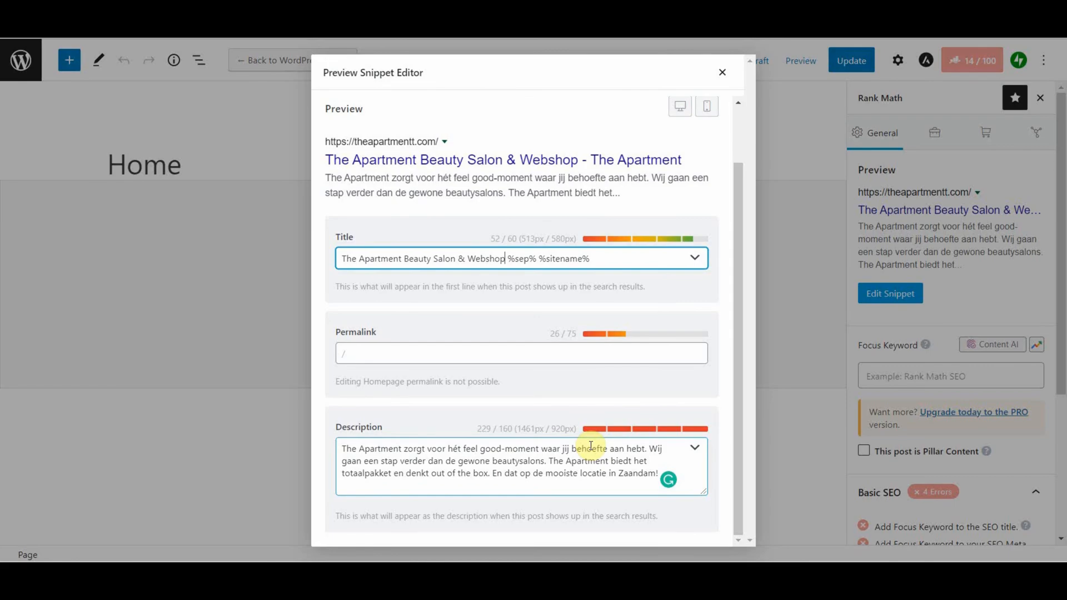
pyautogui.click(723, 72)
pyautogui.click(852, 67)
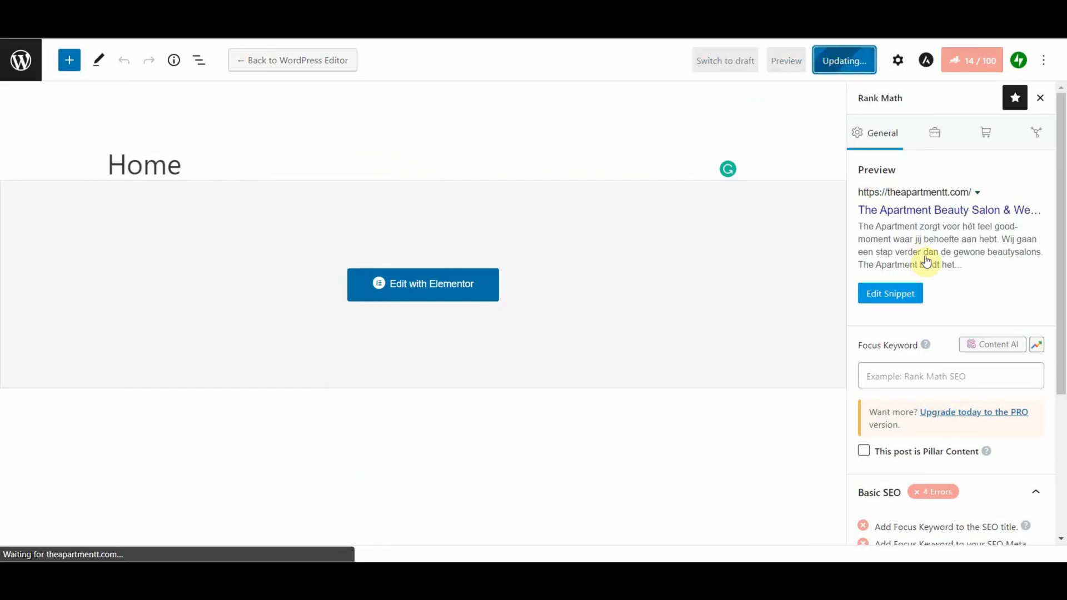
pyautogui.click(884, 377)
pyautogui.write('the ap')
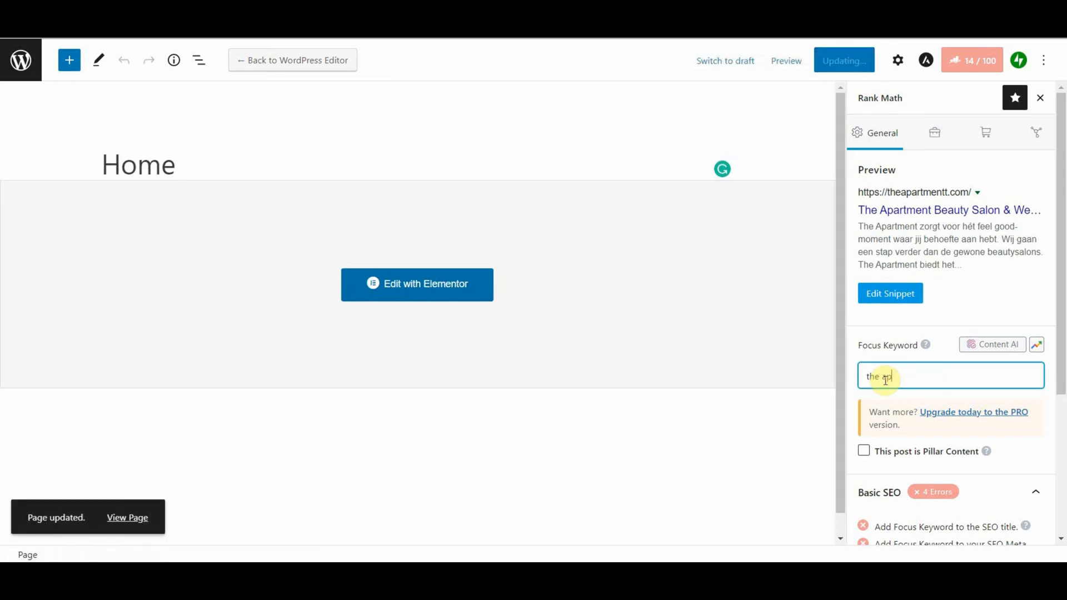
pyautogui.write('rtment')
pyautogui.press('Return')
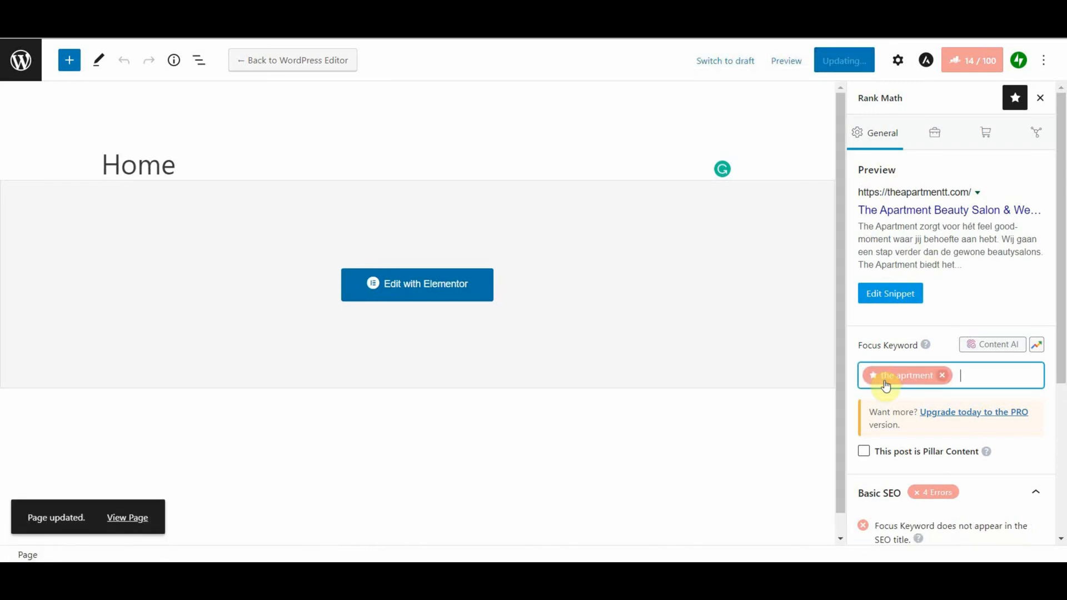
pyautogui.scroll(-3, 984, 363)
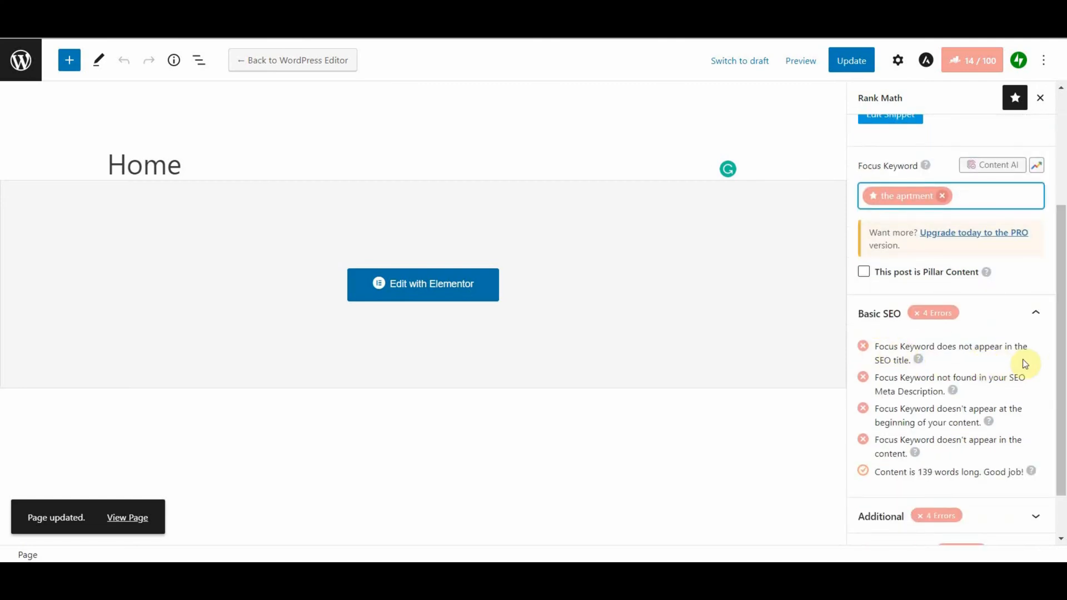
pyautogui.scroll(3, 889, 328)
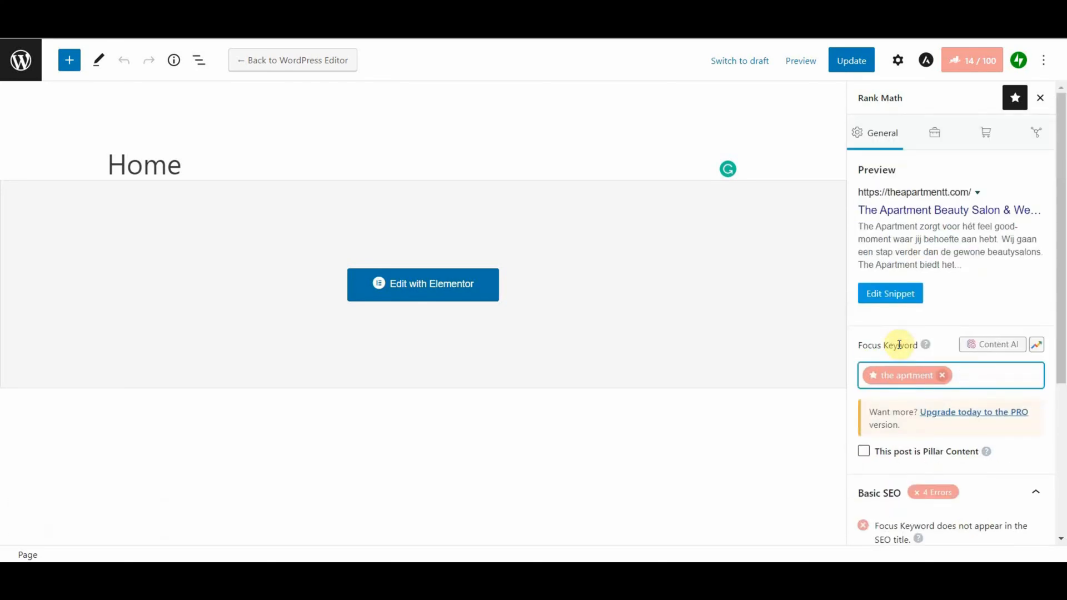
pyautogui.click(942, 375)
# Step: Add "the apartment" as the Home page's focus keyword and expand the Additional SEO checks
pyautogui.click(943, 377)
pyautogui.write('the a')
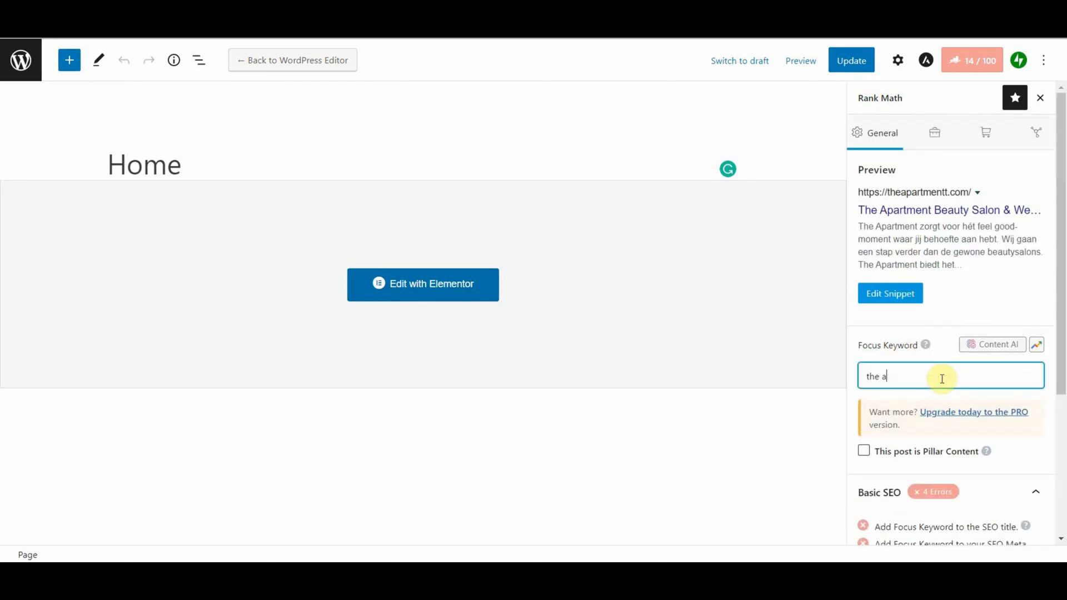
pyautogui.write('partment')
pyautogui.press('Return')
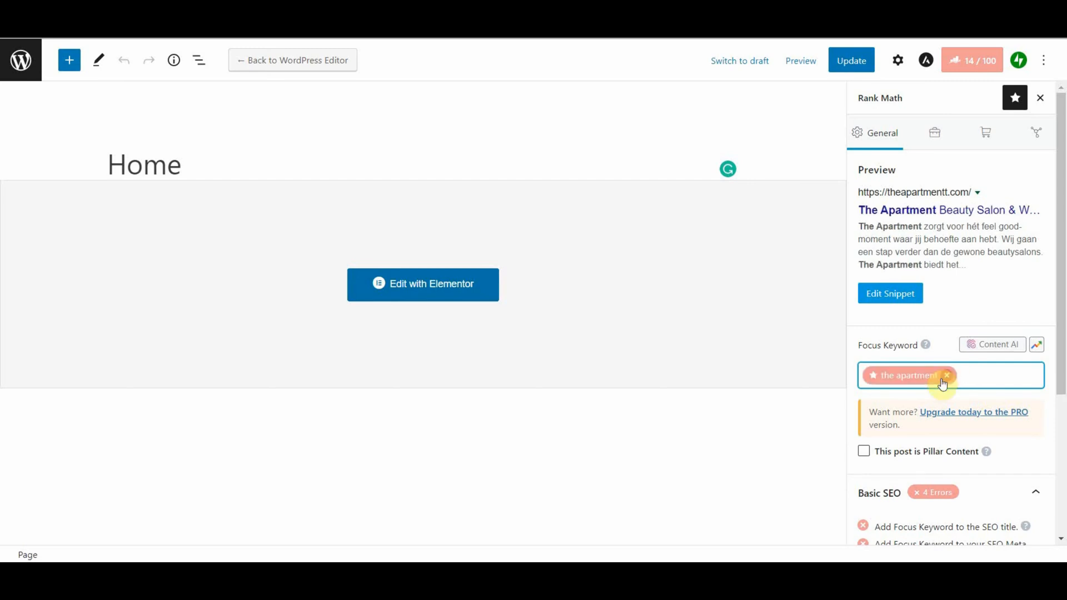
pyautogui.scroll(-4, 942, 382)
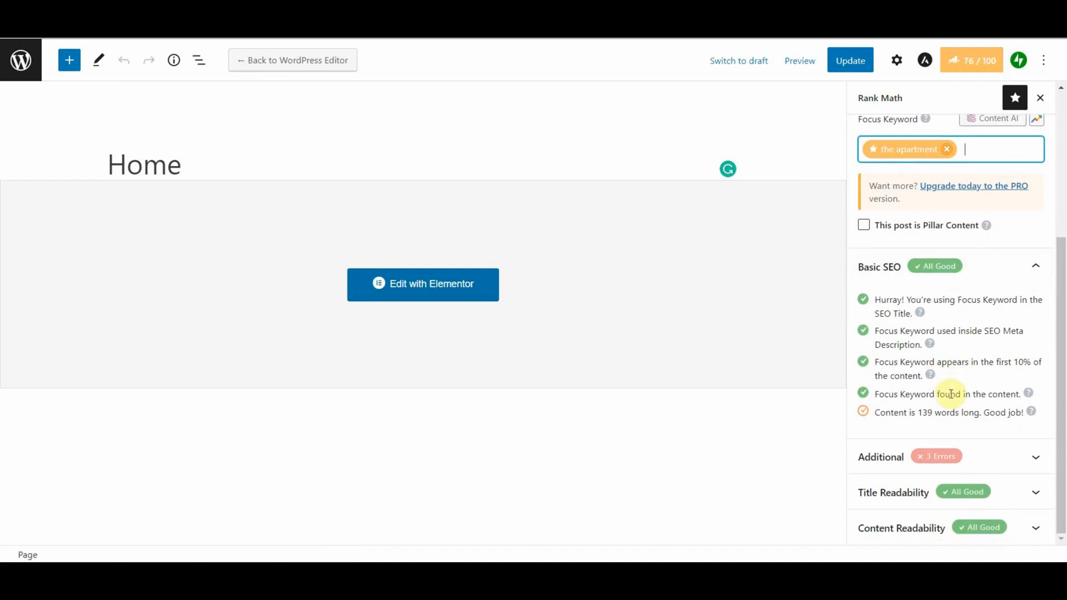
pyautogui.click(994, 469)
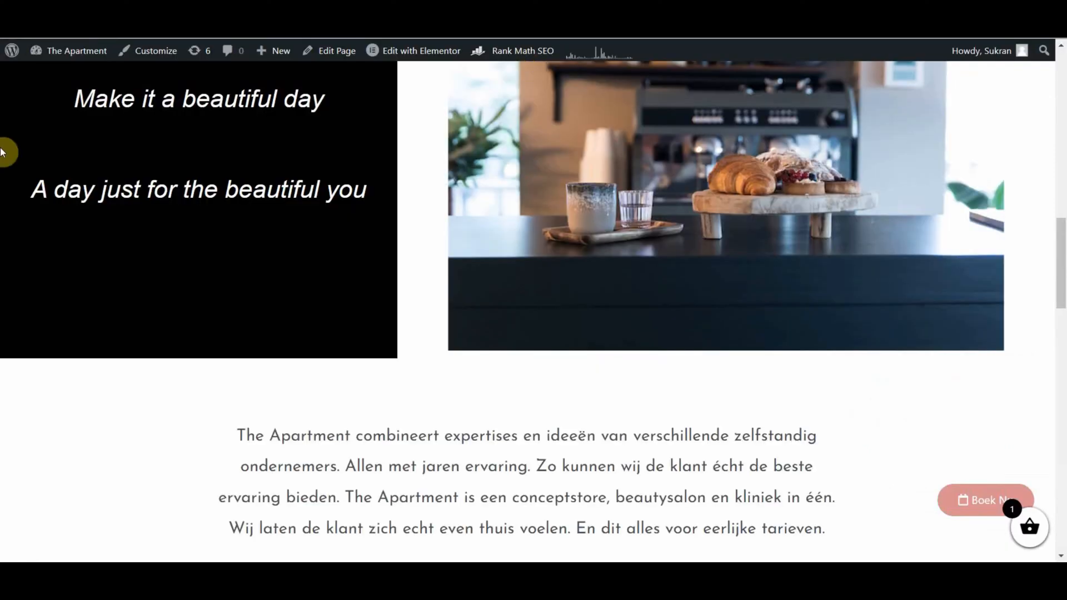
# Step: Open the site's Media Library and set the alternative text of The_Appartment_skin.jpg to "The apartment webshop image"
pyautogui.click(61, 76)
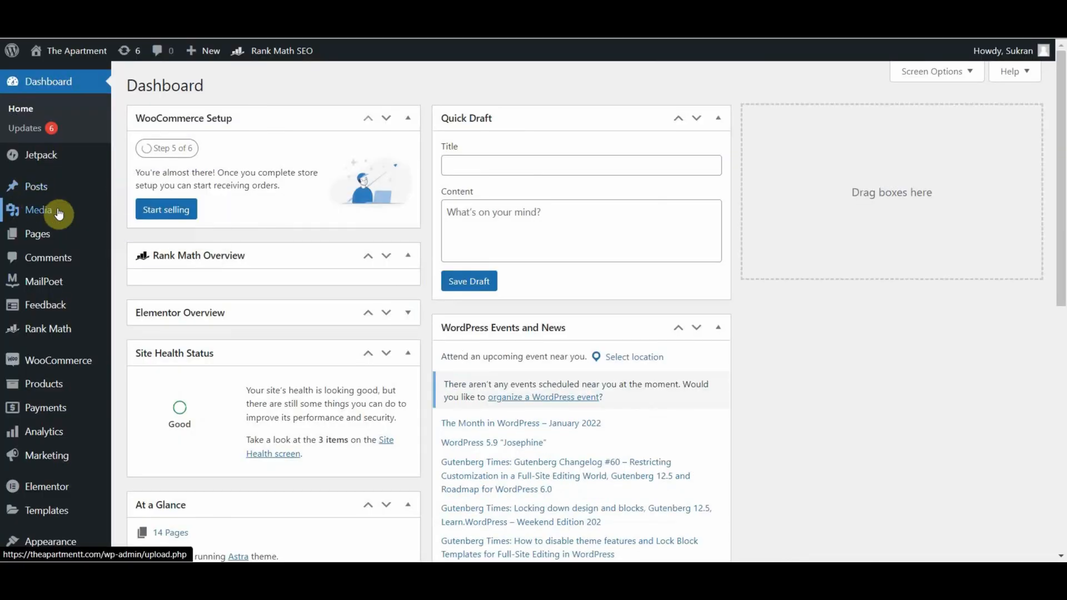
pyautogui.click(80, 219)
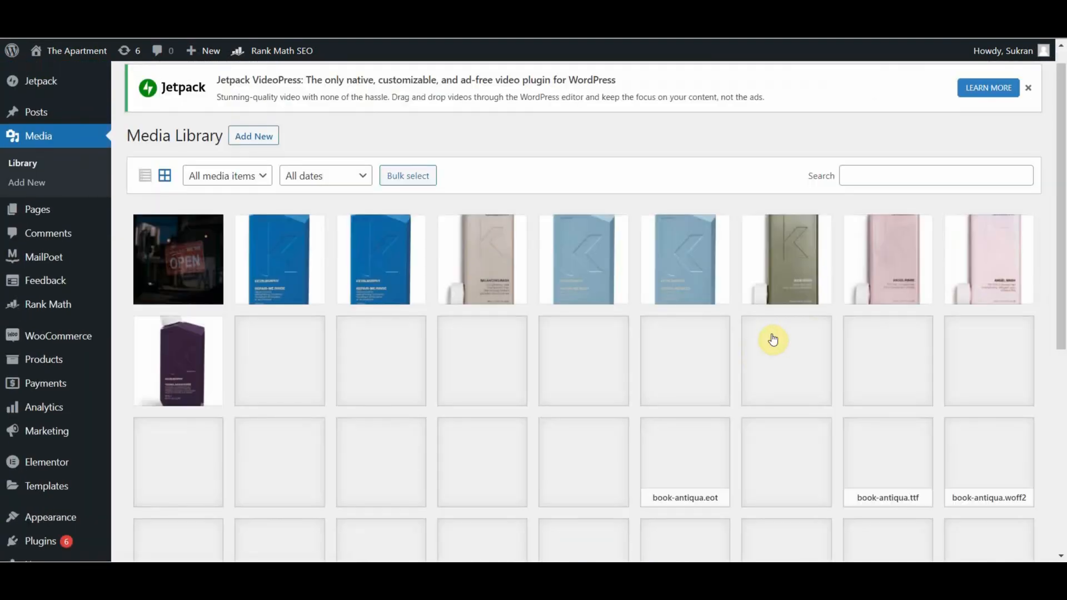
pyautogui.scroll(-6, 772, 339)
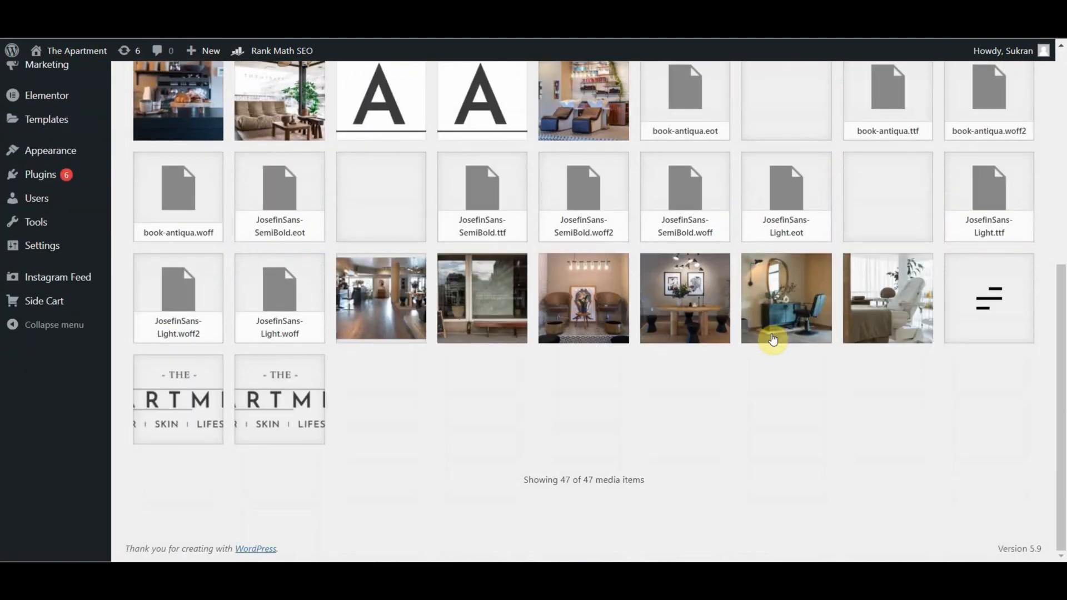
pyautogui.click(609, 294)
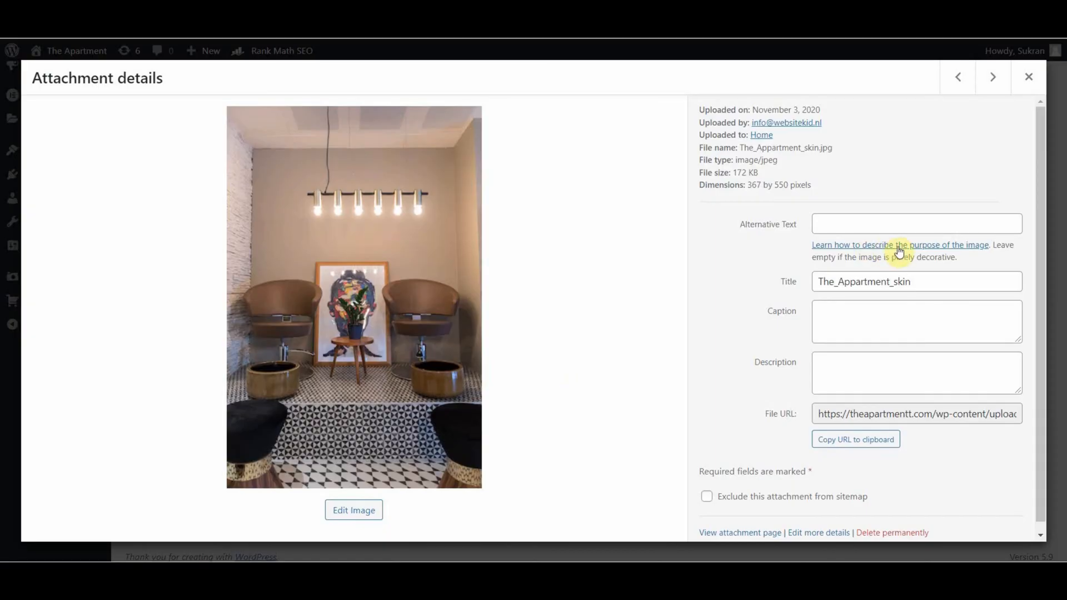
pyautogui.click(898, 227)
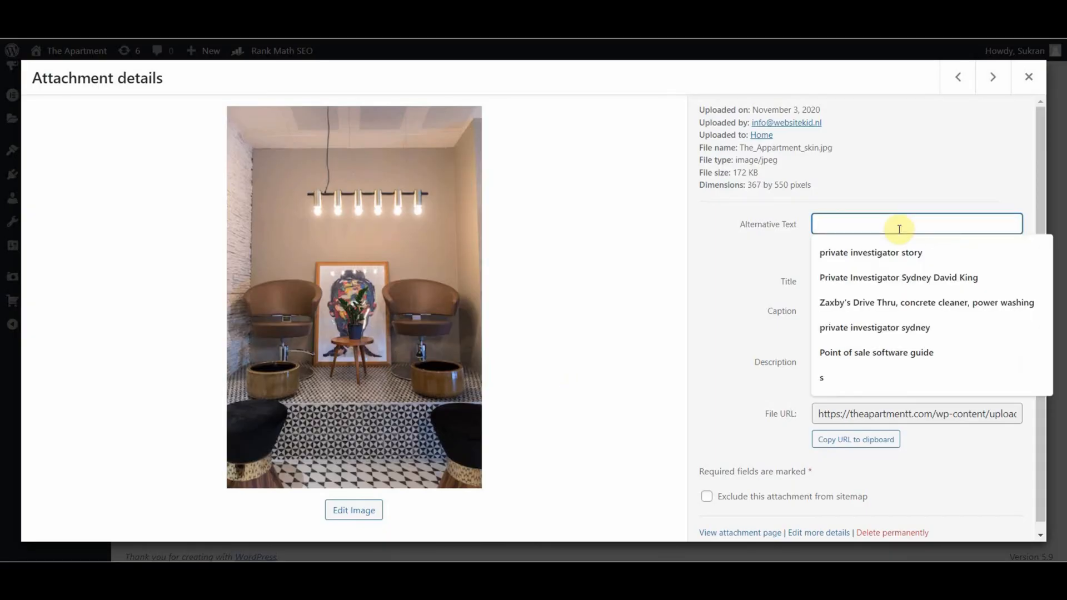
pyautogui.write('The')
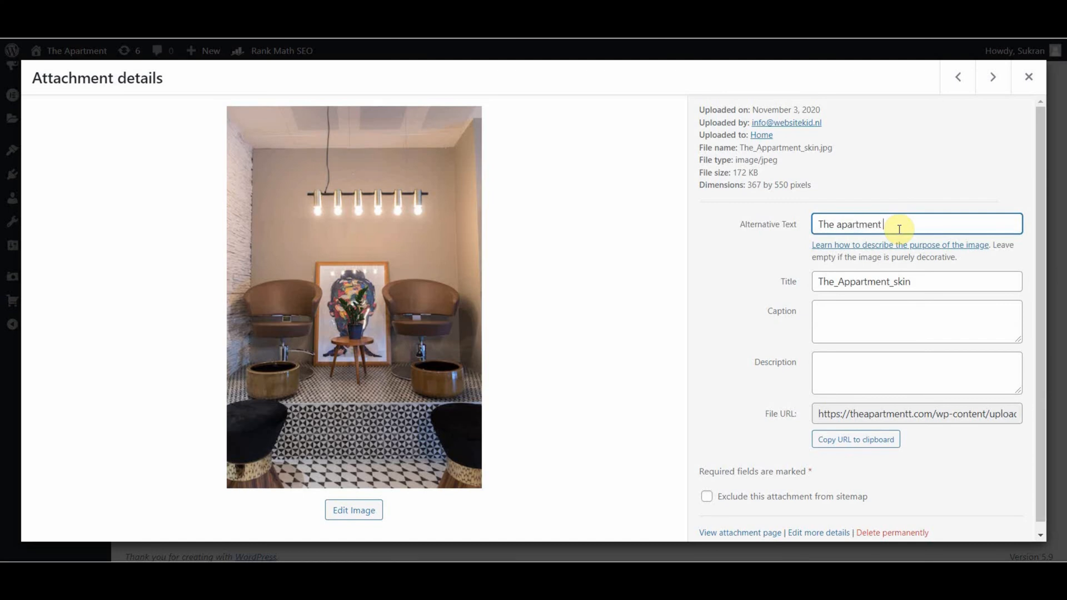
pyautogui.write('apartment webshop image')
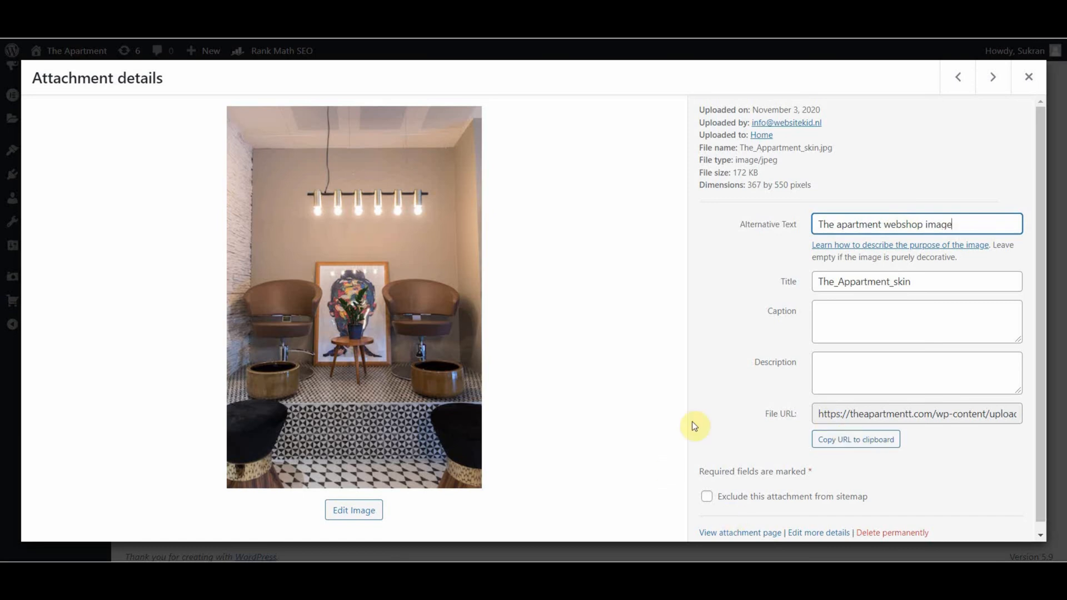
# Step: Copy that alternative text and paste it as the alternative text of the next image, The_Appartment_lifestyle.jpg
pyautogui.hotkey('ctrl', 'a')
pyautogui.hotkey('ctrl', 'c')
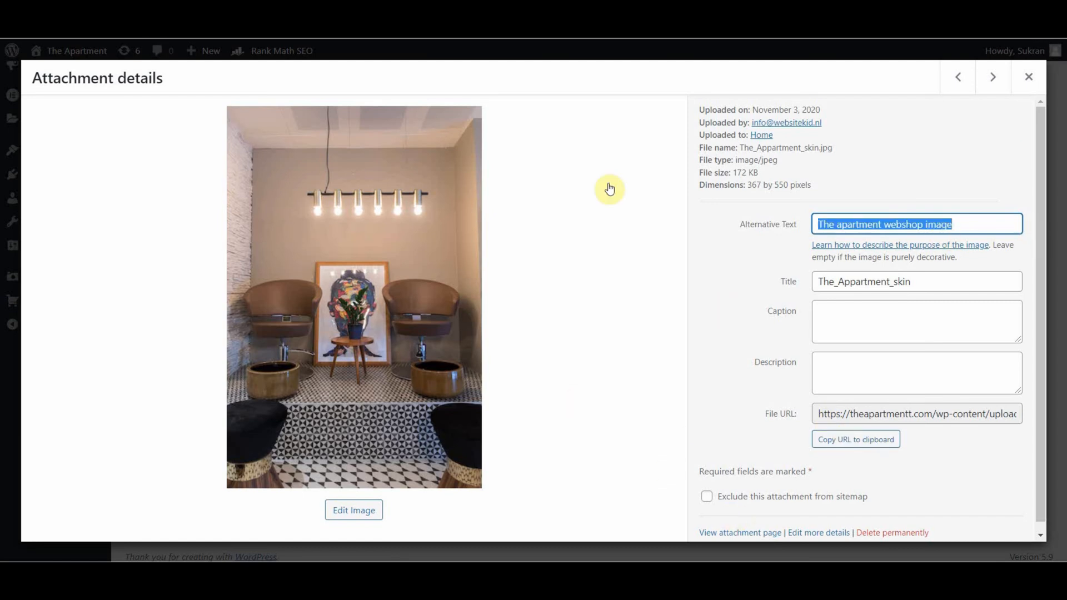
pyautogui.click(992, 77)
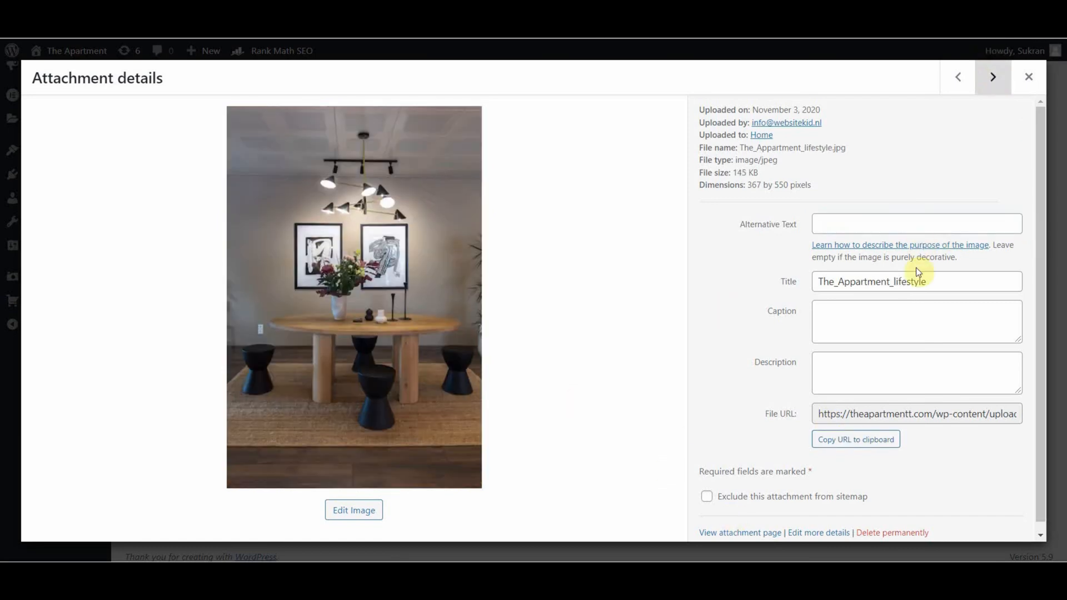
pyautogui.click(881, 223)
pyautogui.hotkey('ctrl', 'v')
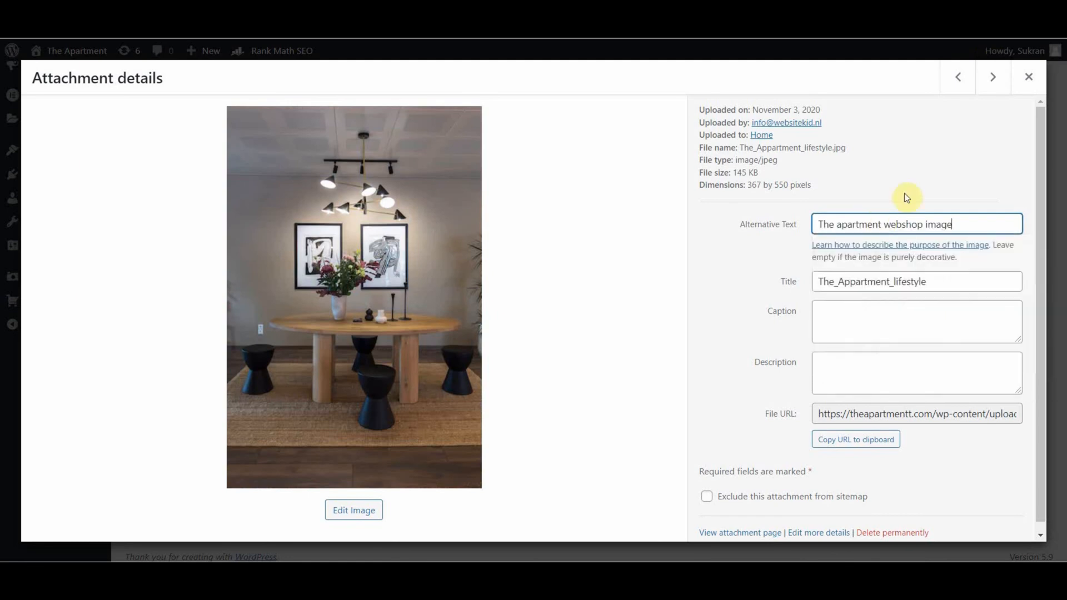
# Step: Paste the copied alternative text into the next two images, The_Appartment_Hair.jpg and The-Apartment_skin.jpg
pyautogui.click(995, 74)
pyautogui.click(884, 227)
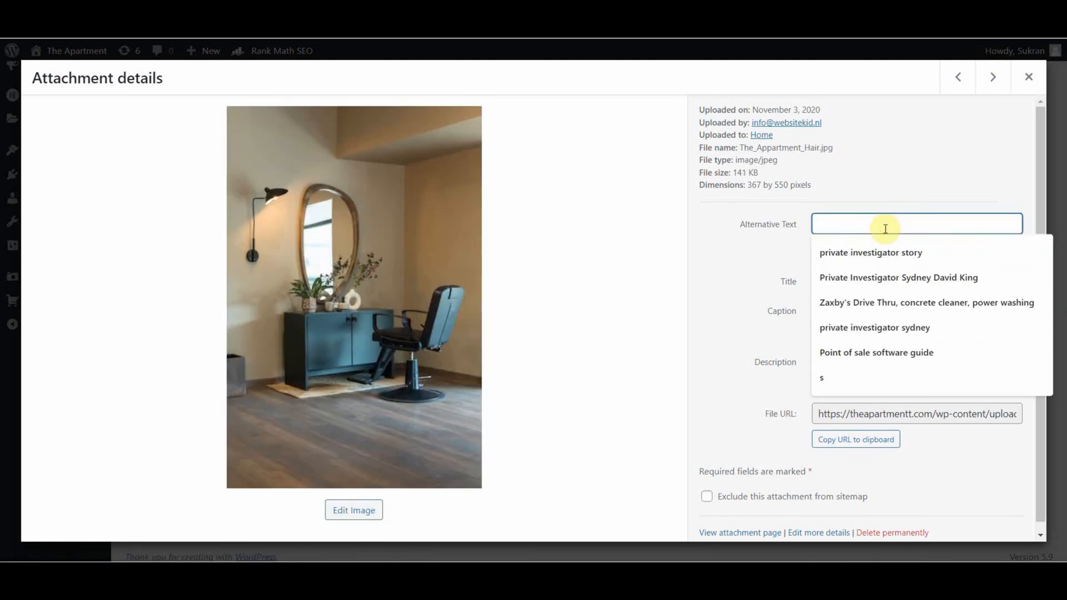
pyautogui.hotkey('ctrl', 'v')
pyautogui.click(992, 86)
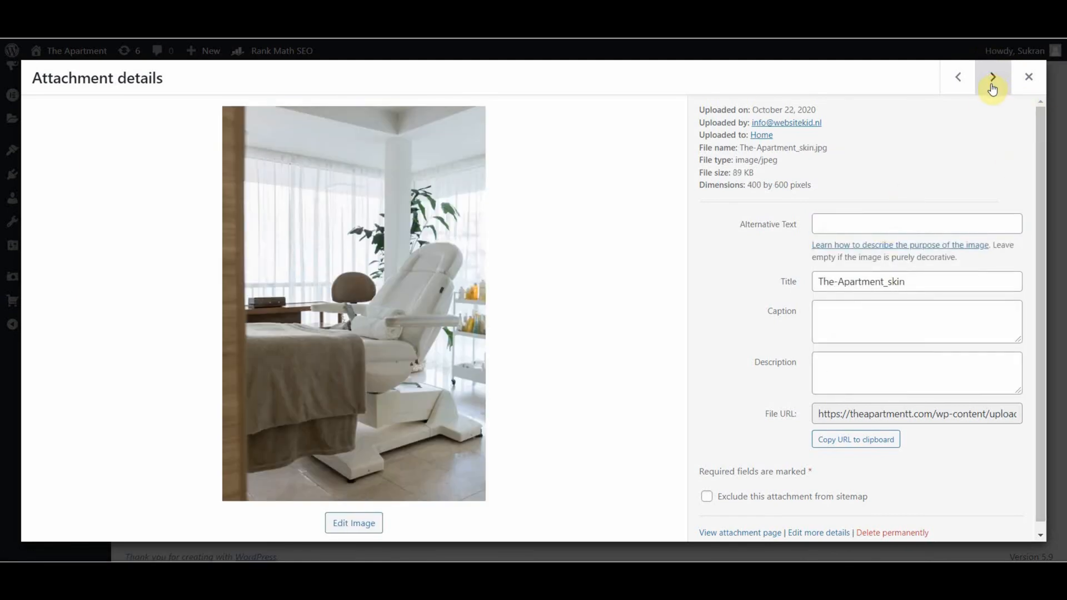
pyautogui.click(900, 226)
pyautogui.hotkey('ctrl', 'v')
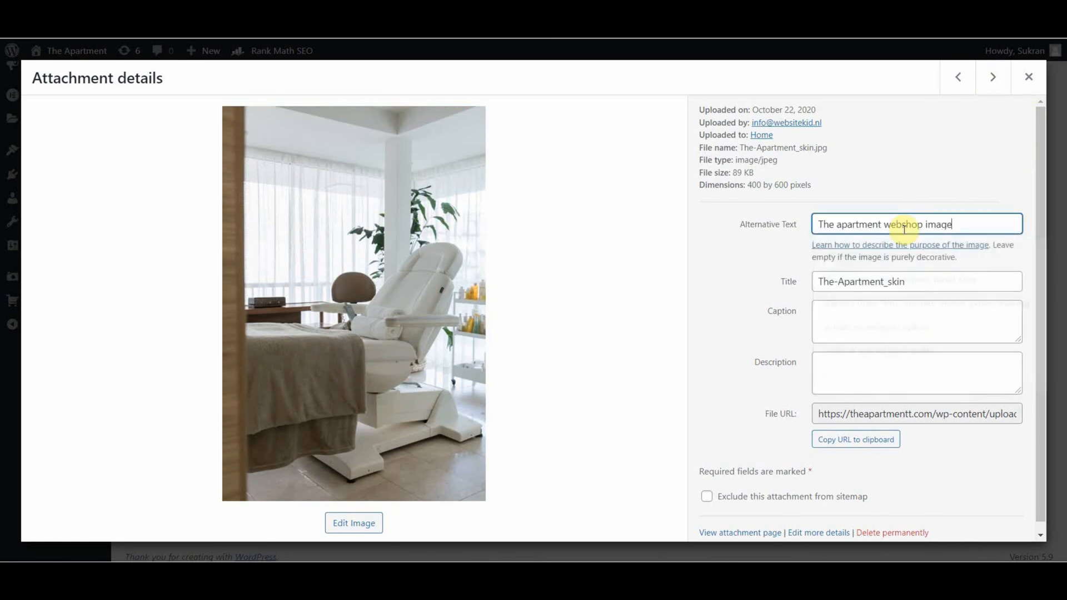
# Step: Set the alternative text of cropped-Logo_Apartment.png to "The apartment webshop logo"
pyautogui.click(993, 82)
pyautogui.click(995, 84)
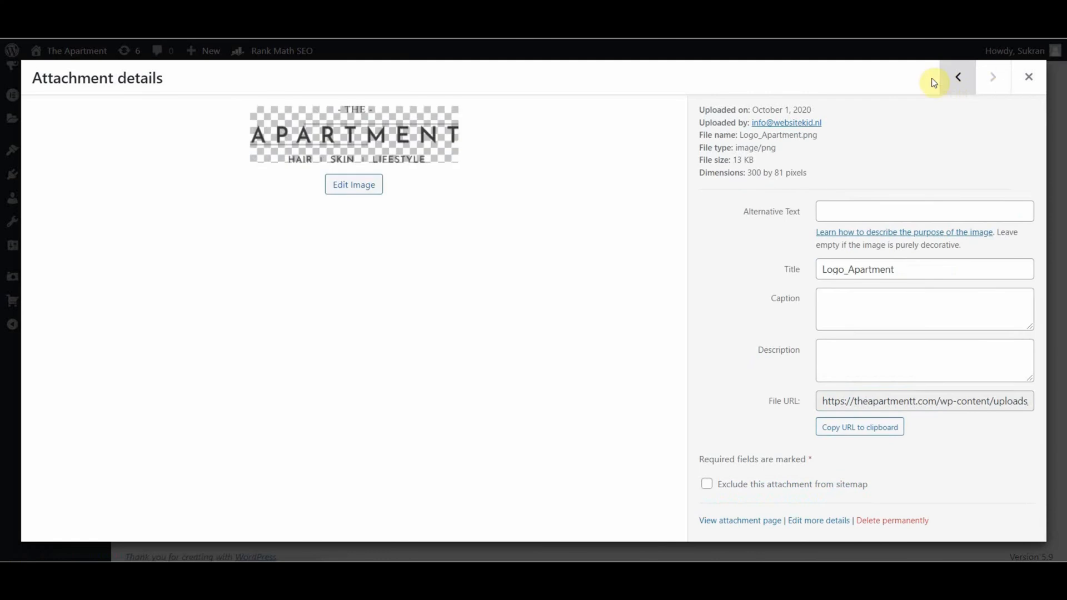
pyautogui.click(960, 78)
pyautogui.click(932, 224)
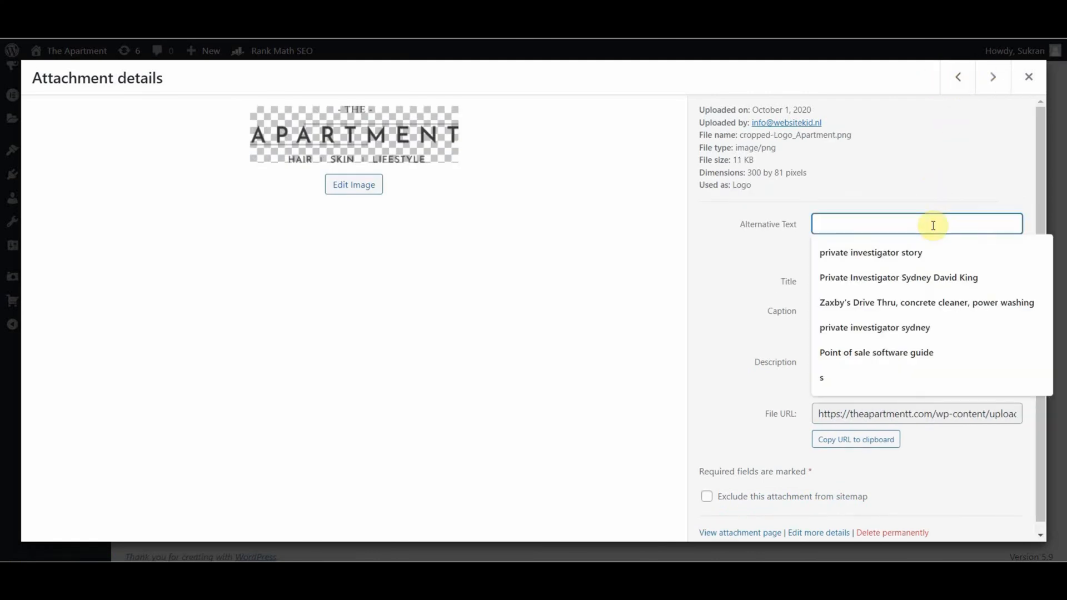
pyautogui.write('The apartment webshop imag')
pyautogui.press('BackSpace')
pyautogui.press('BackSpace')
pyautogui.write('logo')
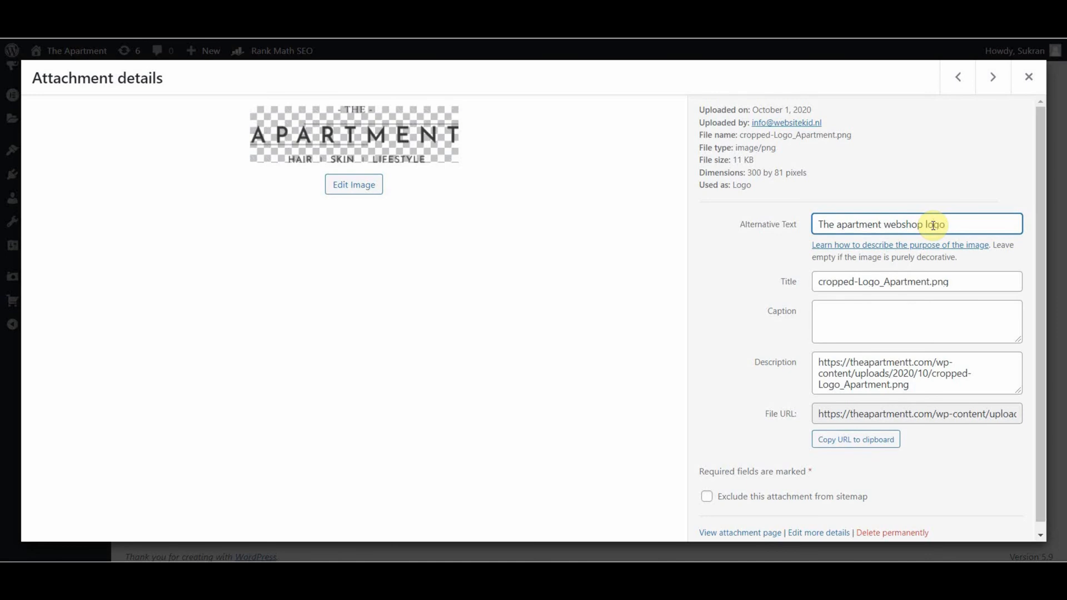
# Step: Give the last image, Logo_Apartment.png, the alternative text "The apartment webshop logo" and close its attachment details
pyautogui.click(994, 77)
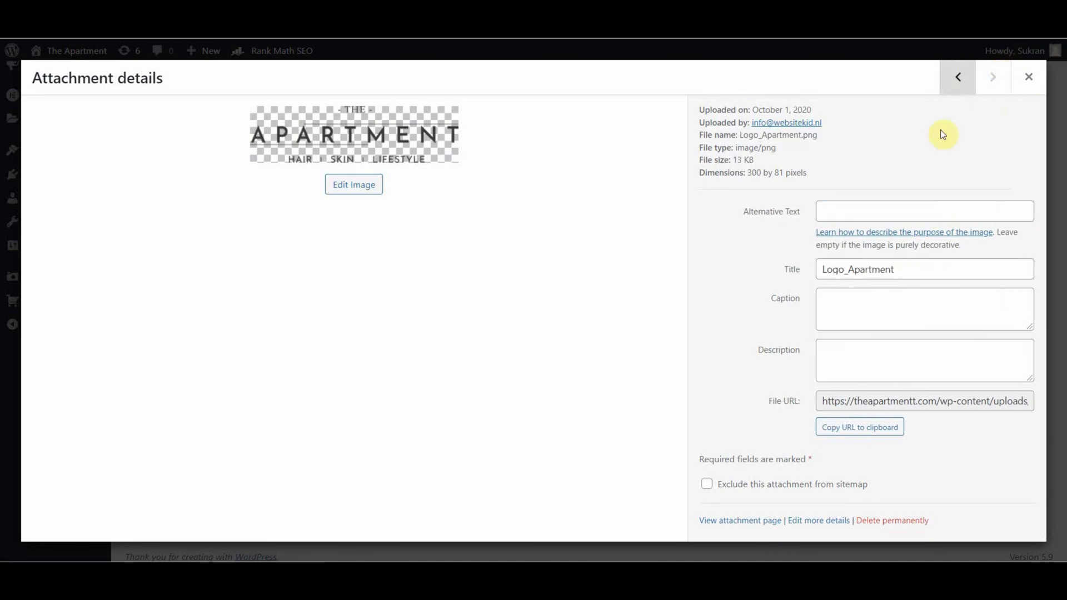
pyautogui.click(895, 210)
pyautogui.write('The apartment webshop image')
pyautogui.press('BackSpace')
pyautogui.press('BackSpace')
pyautogui.press('BackSpace')
pyautogui.press('BackSpace')
pyautogui.press('BackSpace')
pyautogui.press('BackSpace')
pyautogui.write('logo')
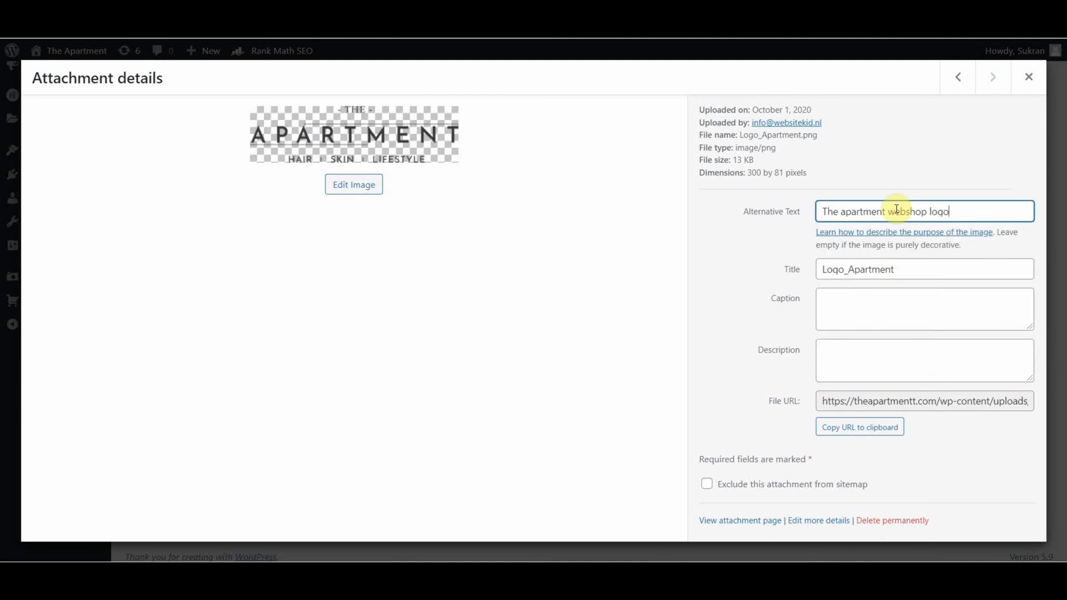
pyautogui.click(1029, 77)
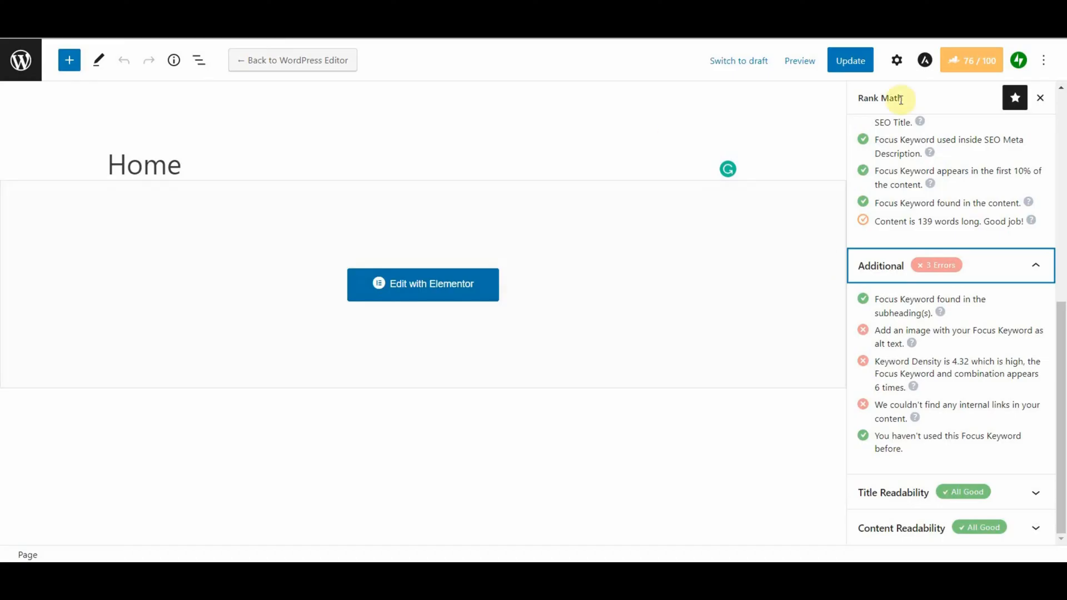
# Step: Update the Home page and open it for editing in Elementor
pyautogui.click(850, 63)
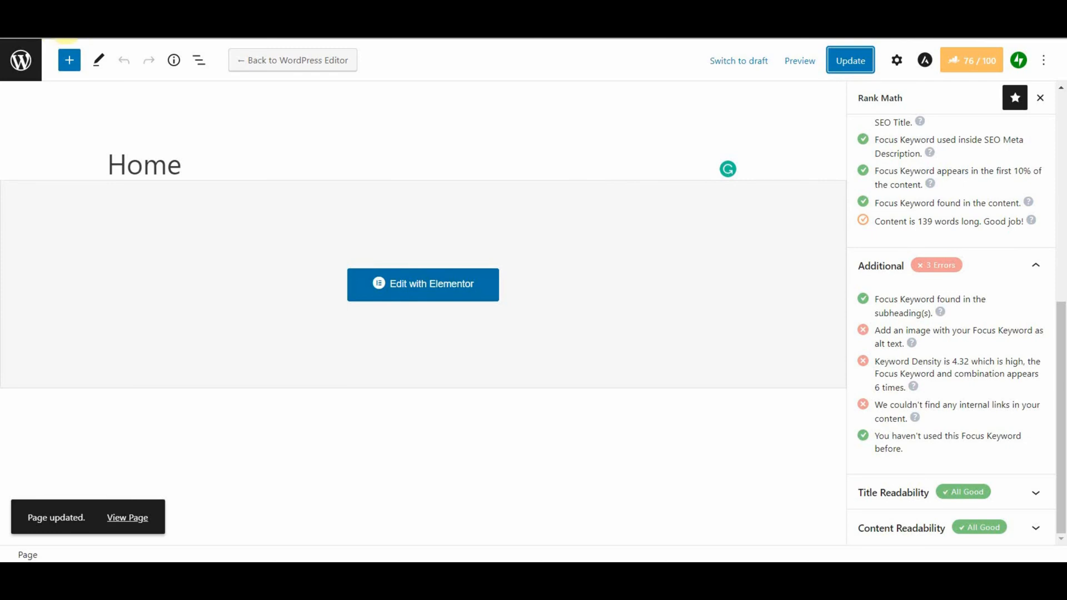
pyautogui.click(474, 386)
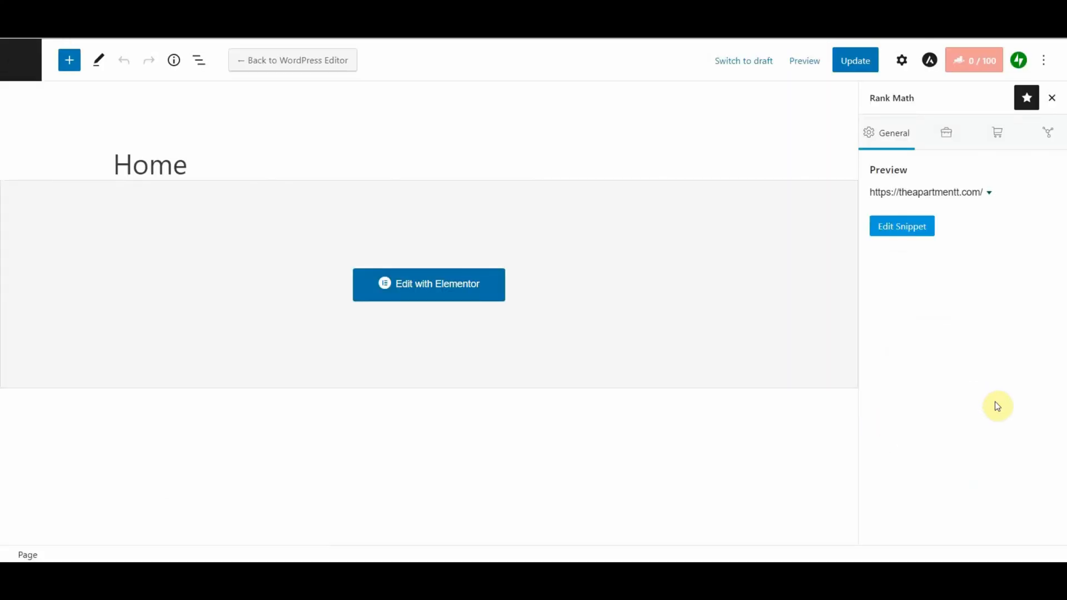
pyautogui.rightClick(420, 272)
pyautogui.click(449, 284)
pyautogui.click(401, 284)
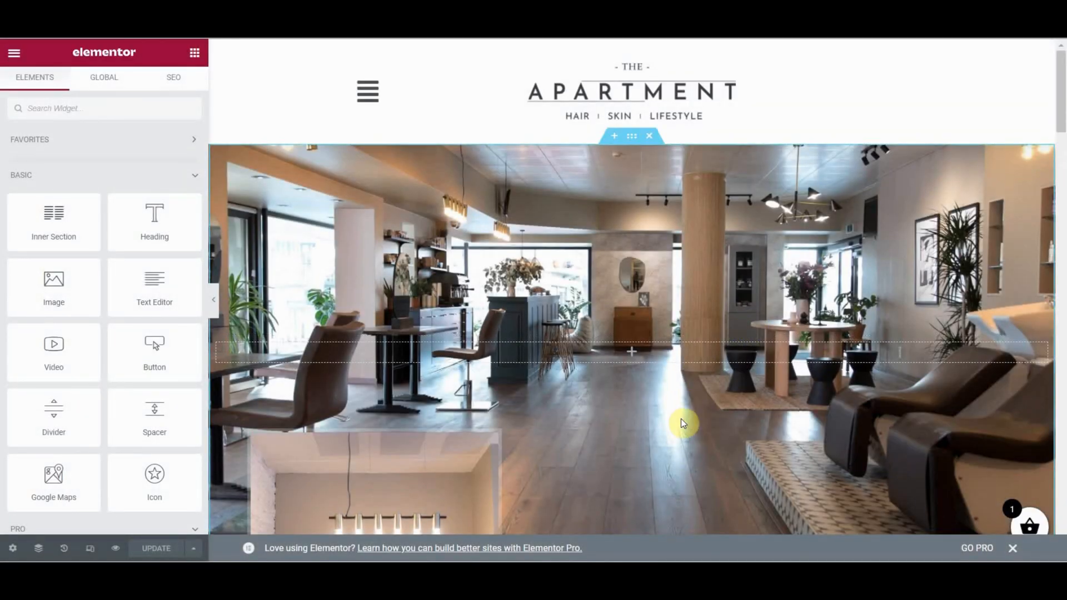
# Step: Select the Hair image above the Follow The Apartment section and set its link type to Custom URL
pyautogui.scroll(-4, 682, 421)
pyautogui.scroll(-2, 684, 424)
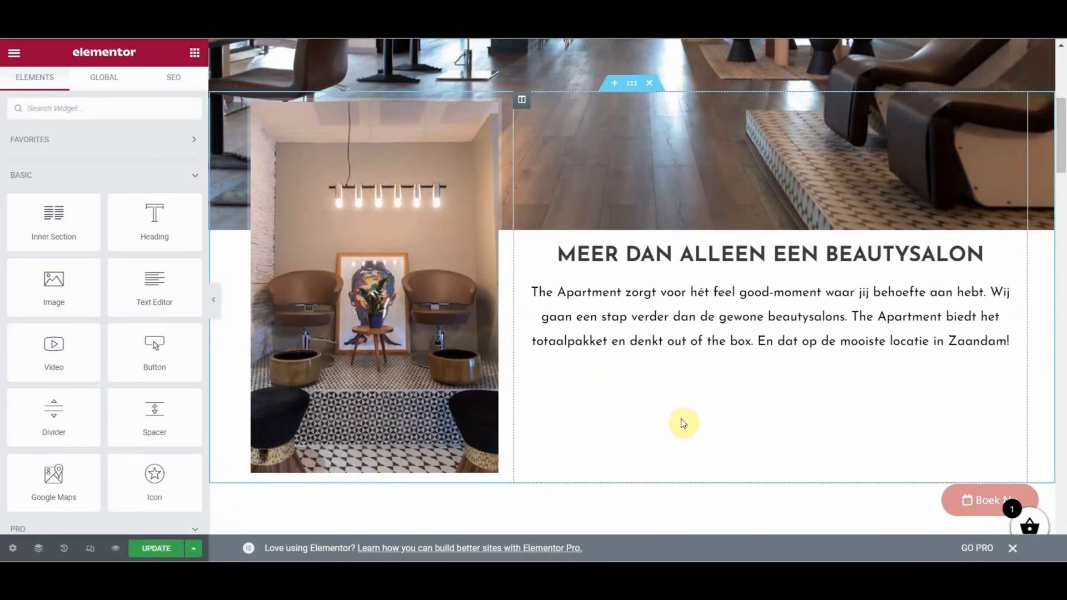
pyautogui.scroll(-2, 684, 423)
pyautogui.scroll(8, 684, 423)
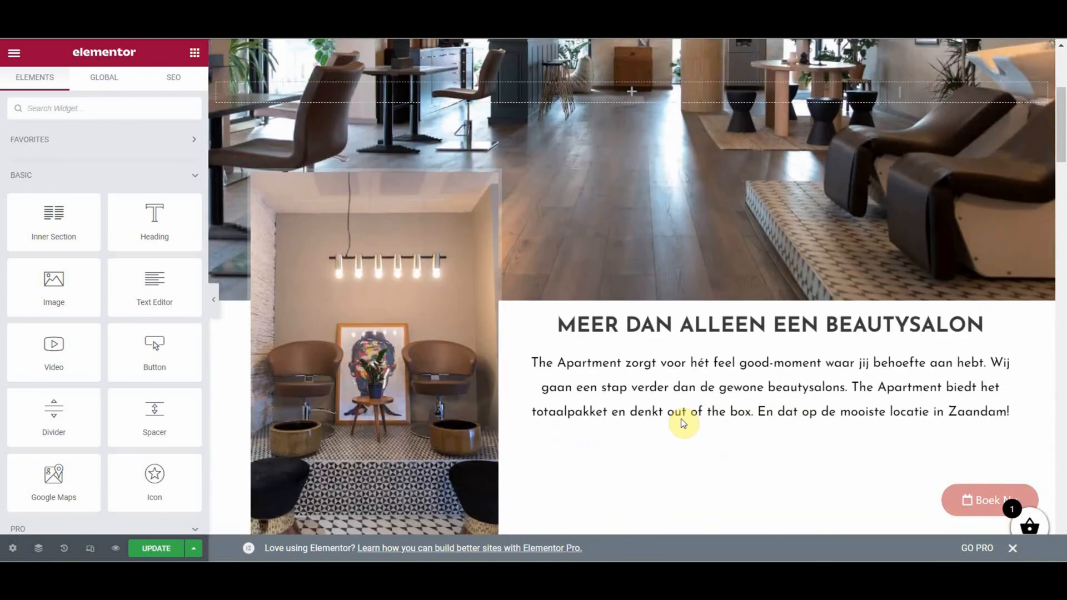
pyautogui.scroll(-15, 683, 423)
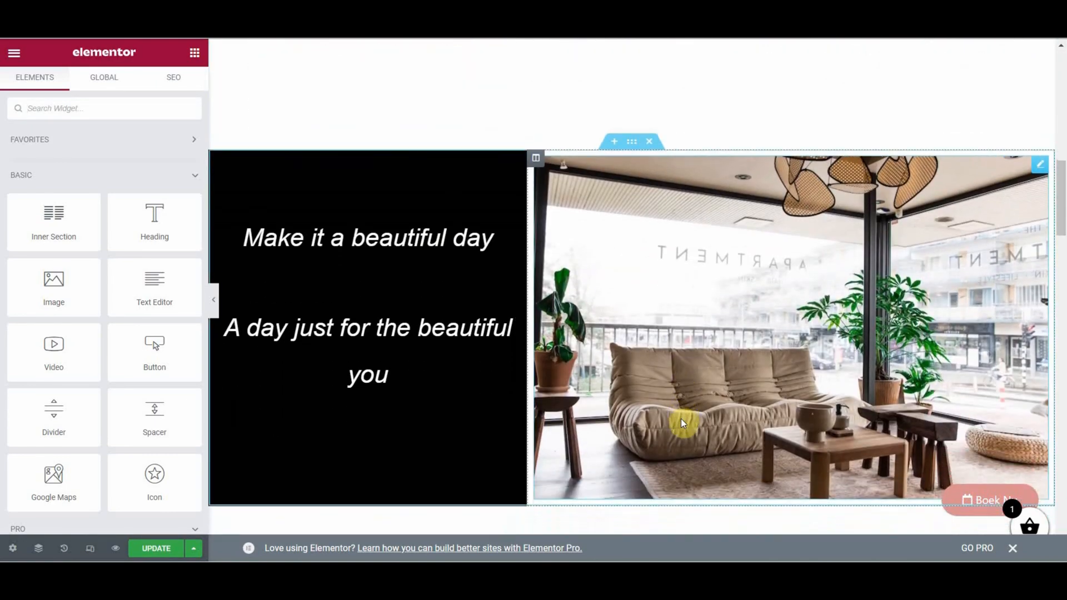
pyautogui.scroll(-4, 682, 424)
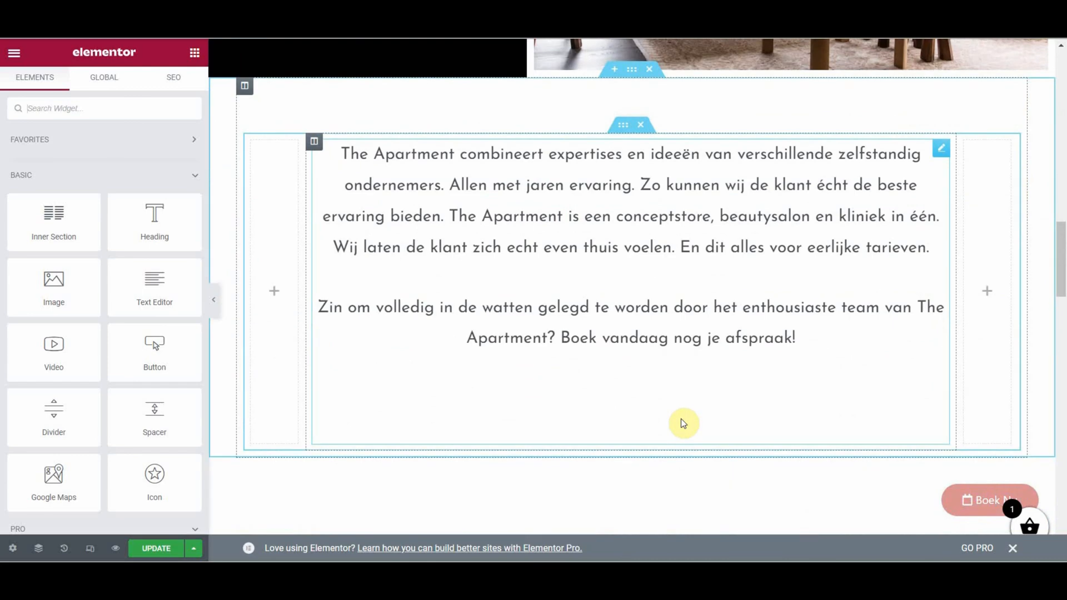
pyautogui.scroll(-8, 683, 423)
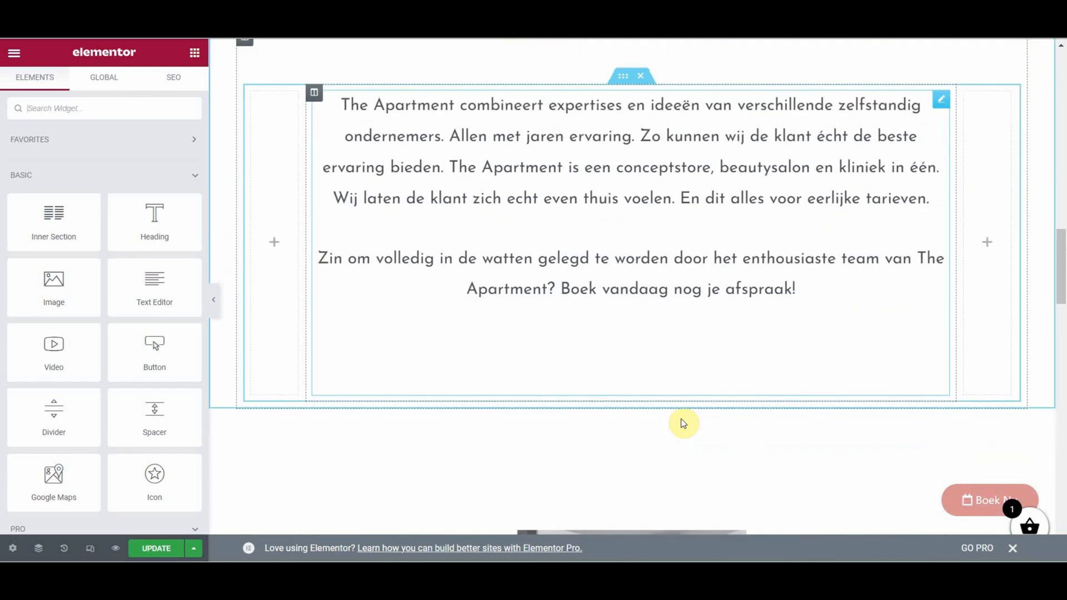
pyautogui.scroll(-2, 682, 418)
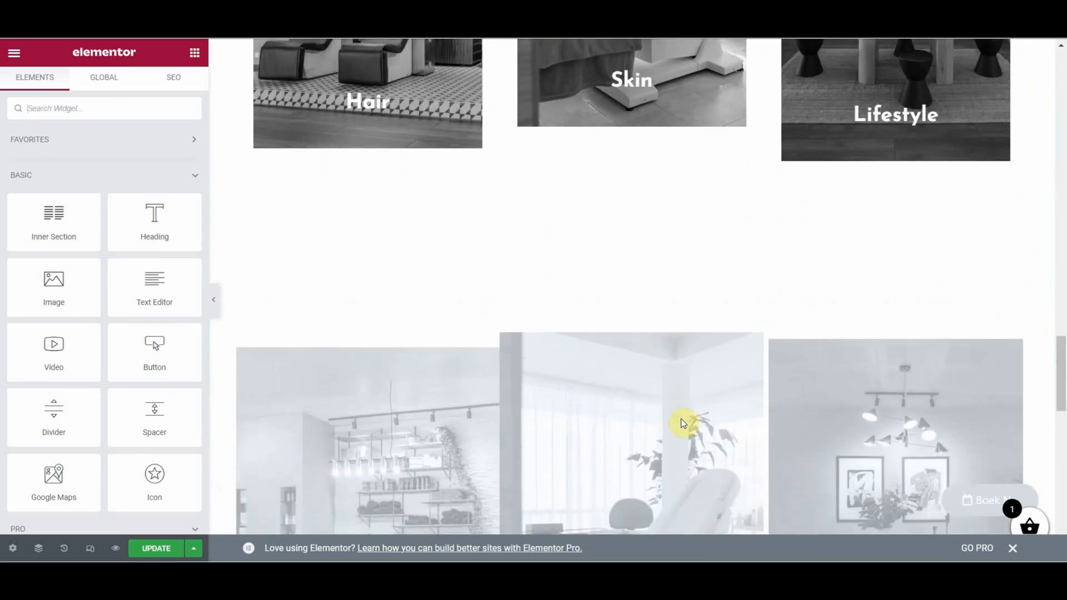
pyautogui.scroll(-5, 681, 419)
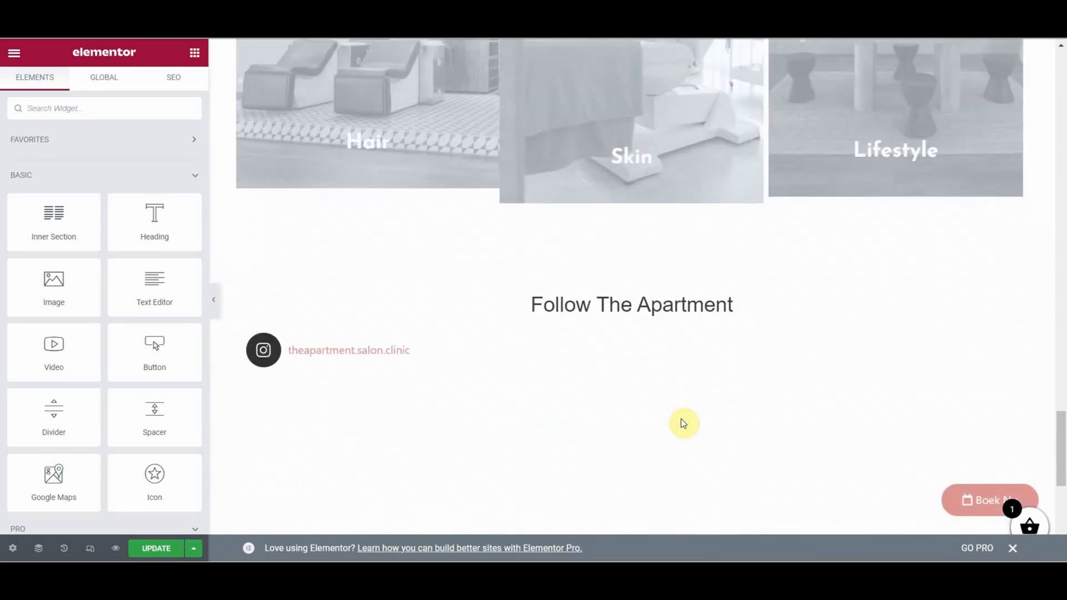
pyautogui.scroll(6, 682, 423)
pyautogui.scroll(4, 683, 423)
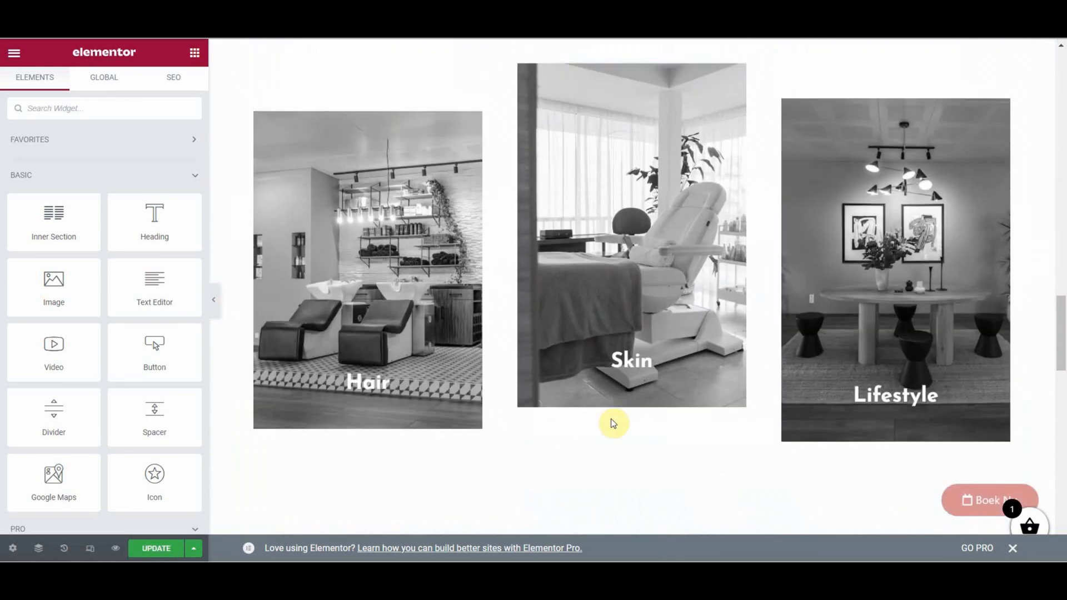
pyautogui.click(411, 363)
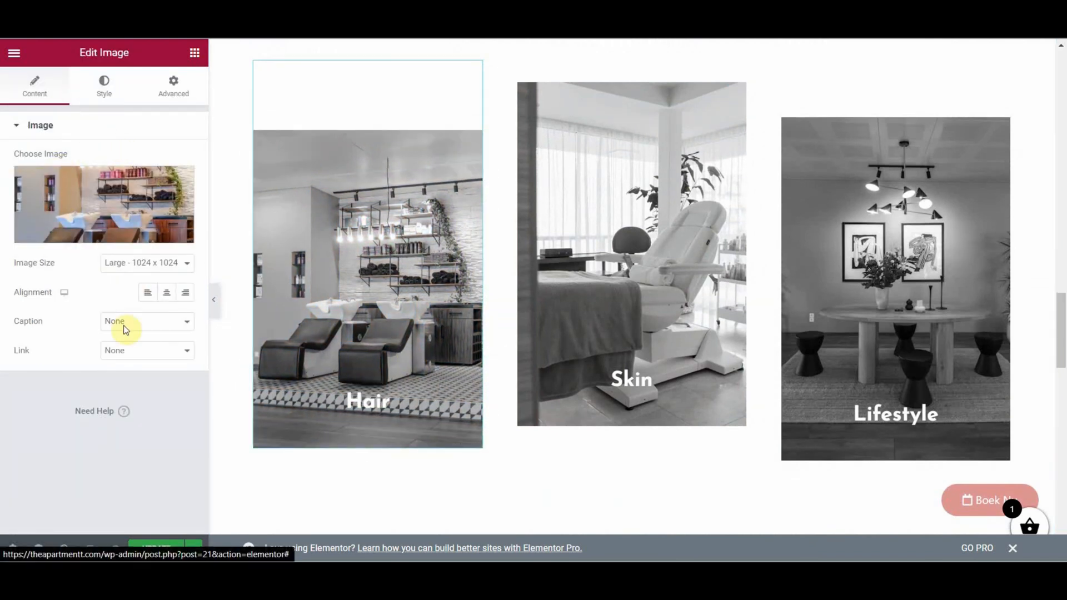
pyautogui.click(139, 353)
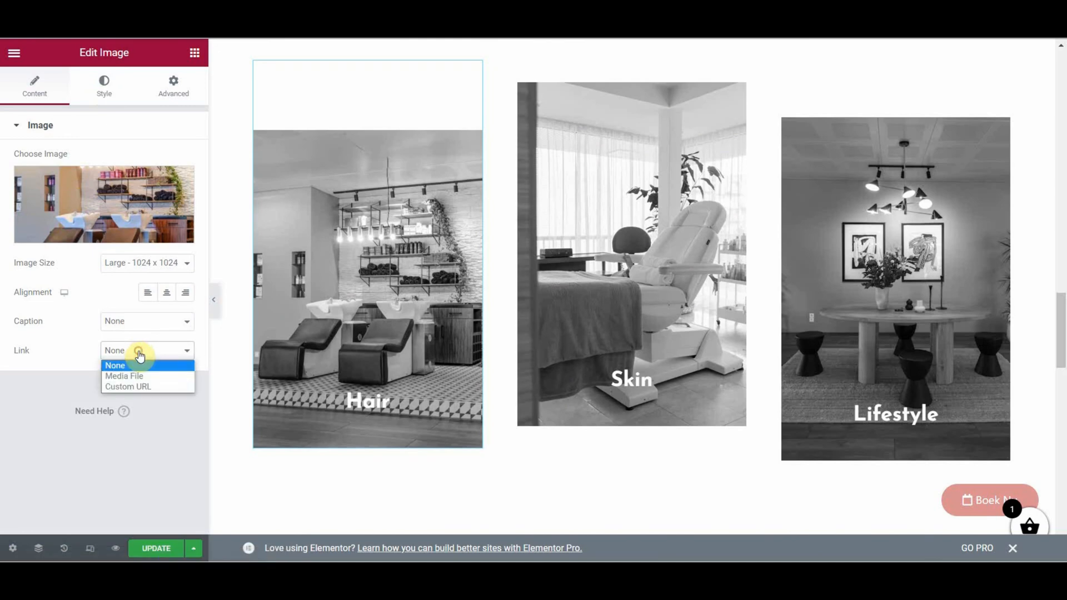
pyautogui.click(141, 387)
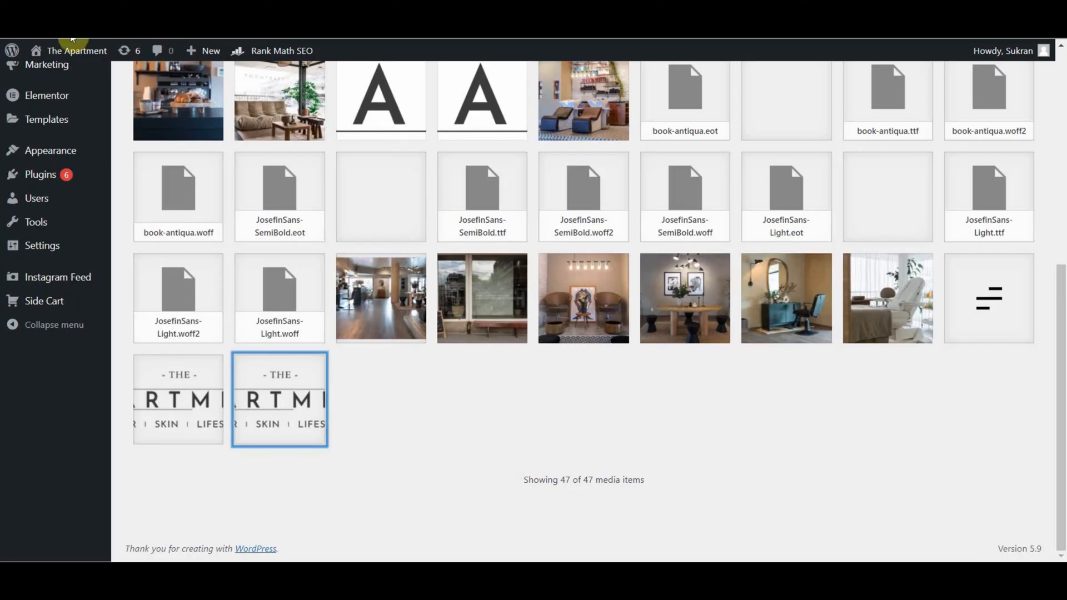
# Step: Visit the live site from the Media Library and open the Shop page from its navigation menu
pyautogui.moveTo(80, 51)
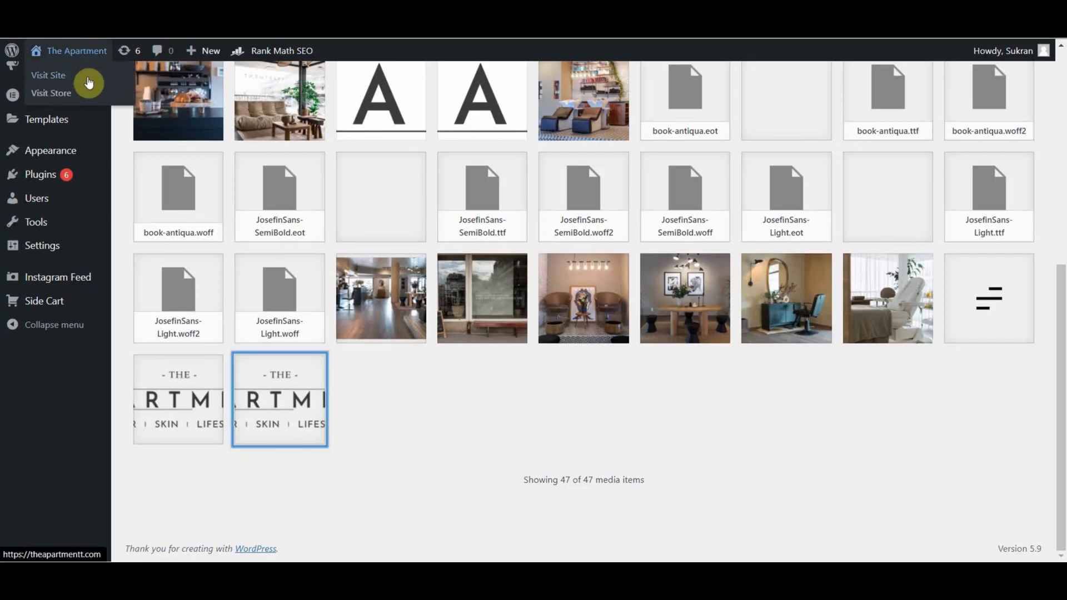
pyautogui.click(88, 82)
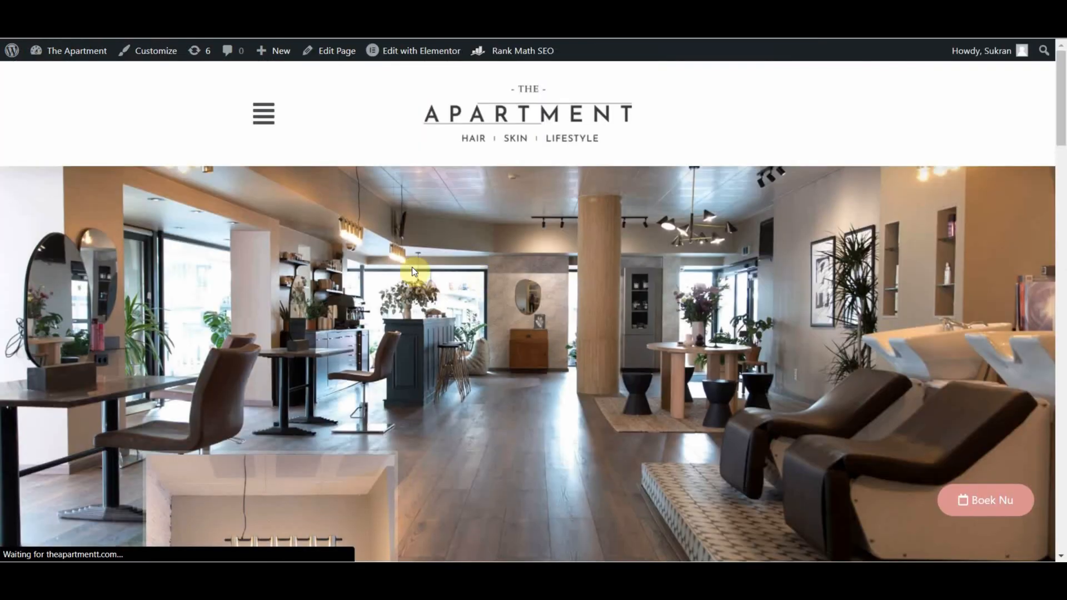
pyautogui.click(263, 123)
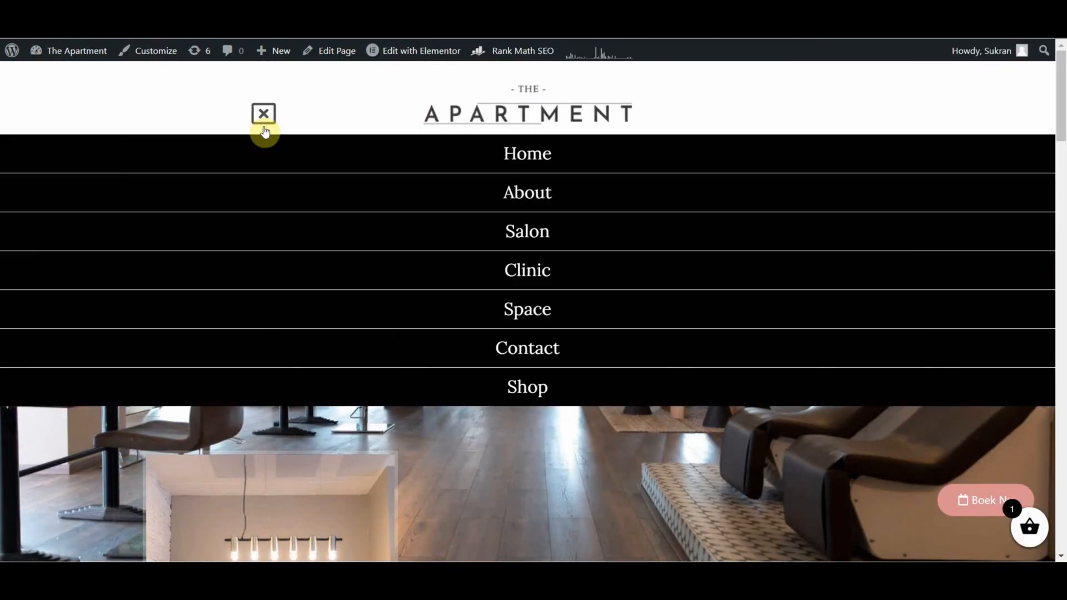
pyautogui.click(538, 386)
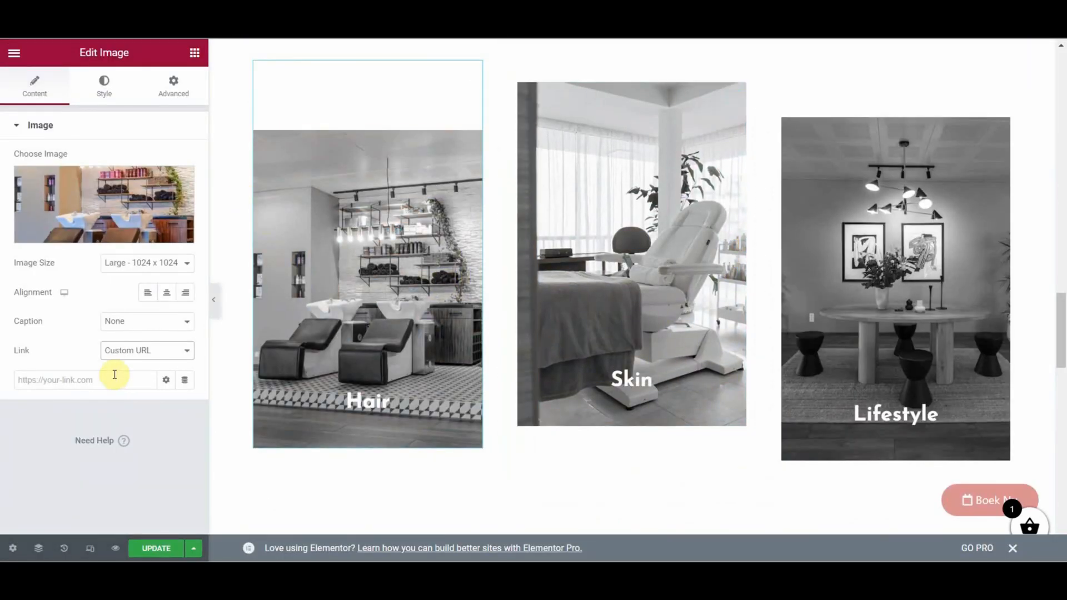
pyautogui.click(114, 375)
pyautogui.write('https://theapartmentt.com/shop/')
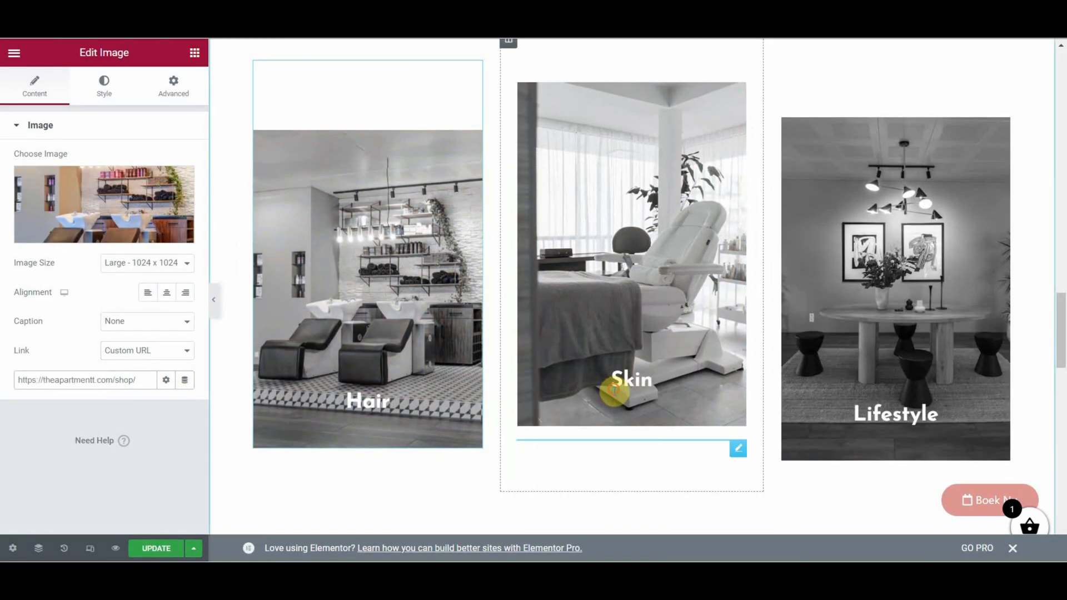
pyautogui.click(614, 390)
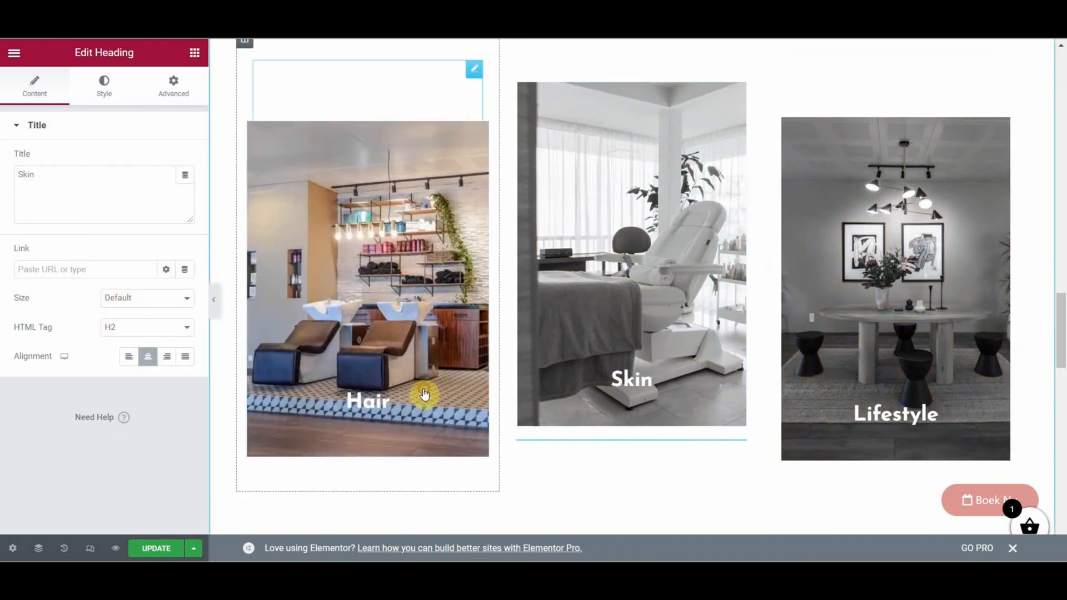
pyautogui.click(173, 549)
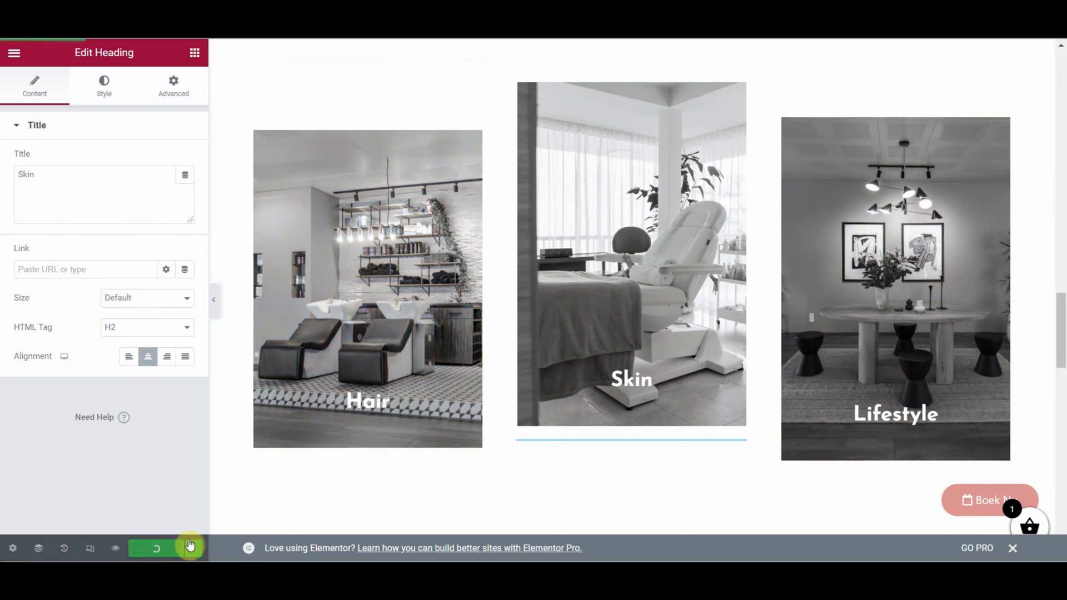
# Step: Update the page once more in Elementor and exit to the dashboard
pyautogui.scroll(-10, 645, 400)
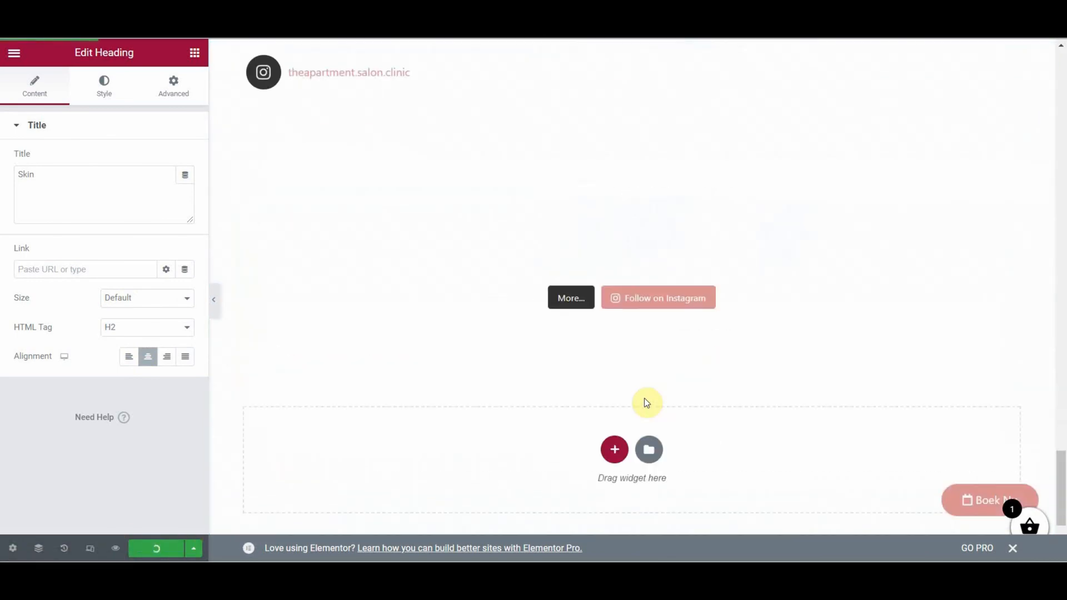
pyautogui.scroll(5, 644, 400)
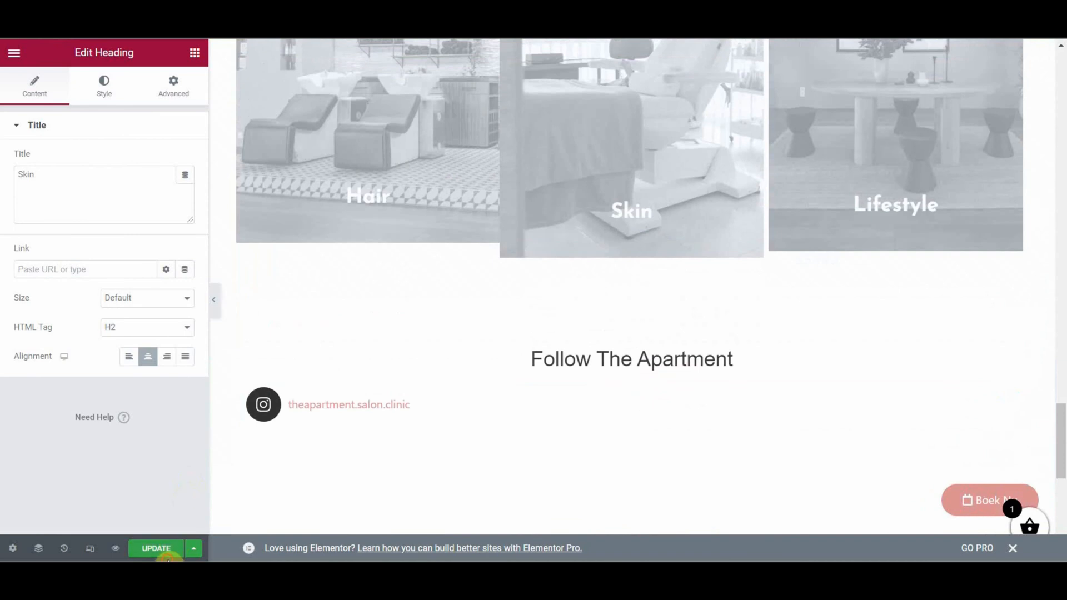
pyautogui.click(165, 550)
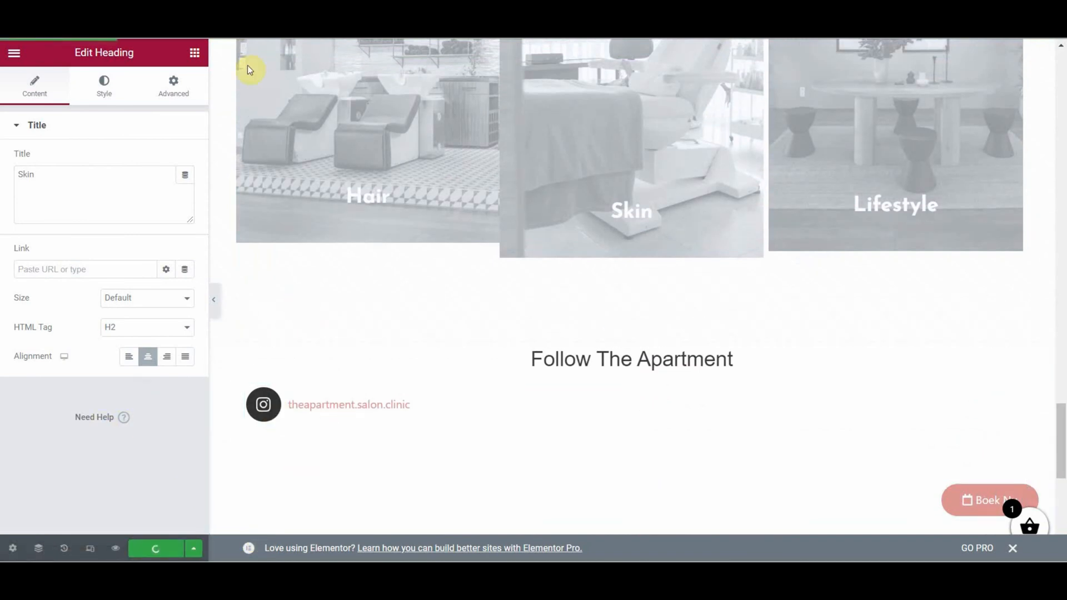
pyautogui.click(20, 60)
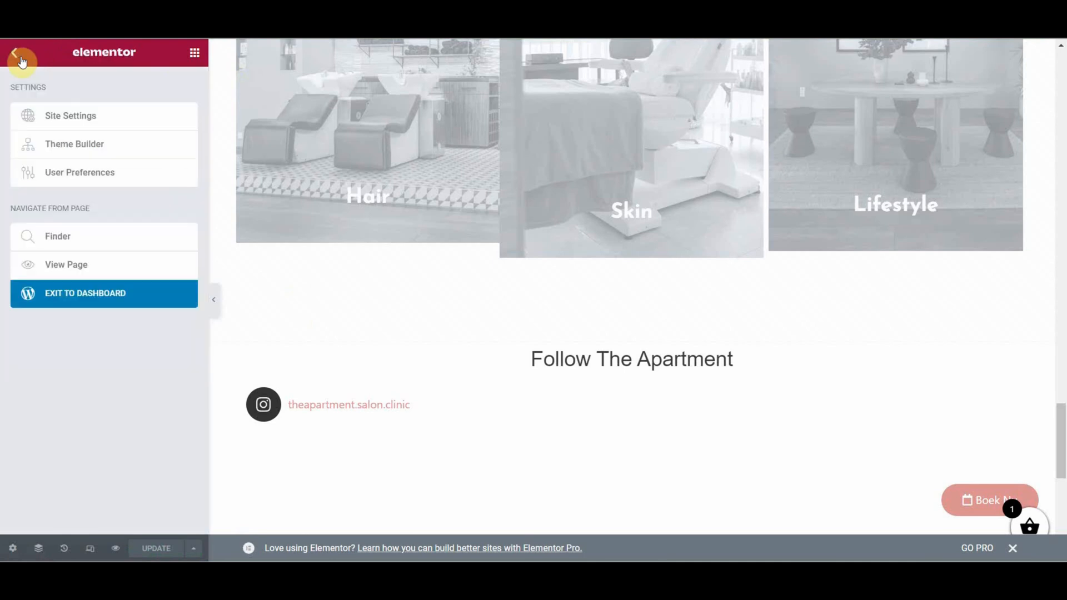
pyautogui.click(61, 300)
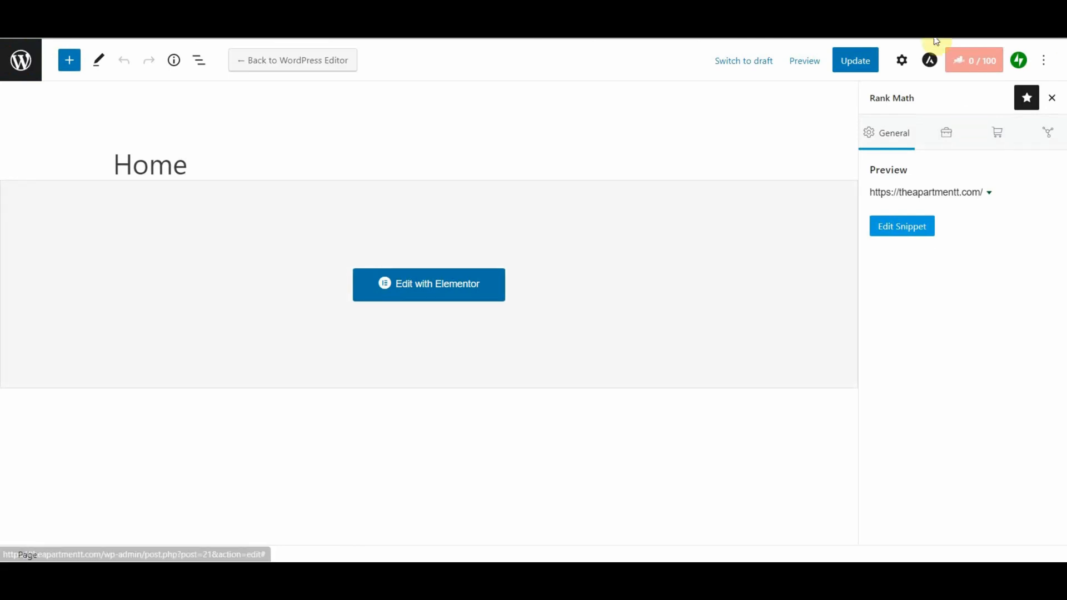
# Step: Review the Home page's Additional, Title Readability and Content Readability checks in Rank Math
pyautogui.scroll(-4, 1031, 313)
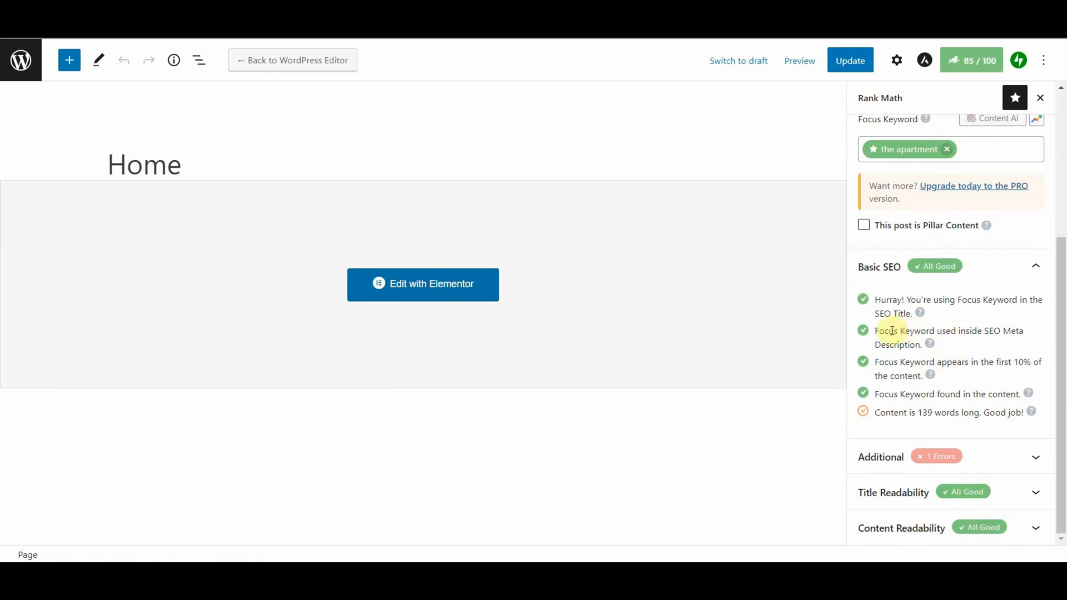
pyautogui.click(889, 459)
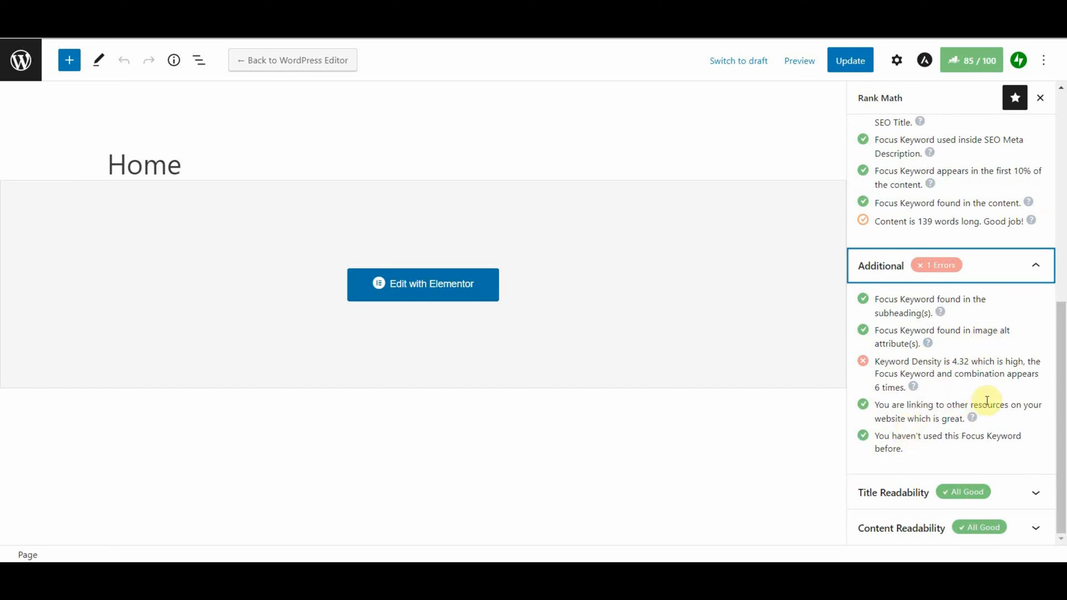
pyautogui.click(892, 493)
pyautogui.scroll(-1, 891, 493)
pyautogui.click(901, 526)
pyautogui.scroll(-1, 897, 516)
pyautogui.scroll(7, 895, 512)
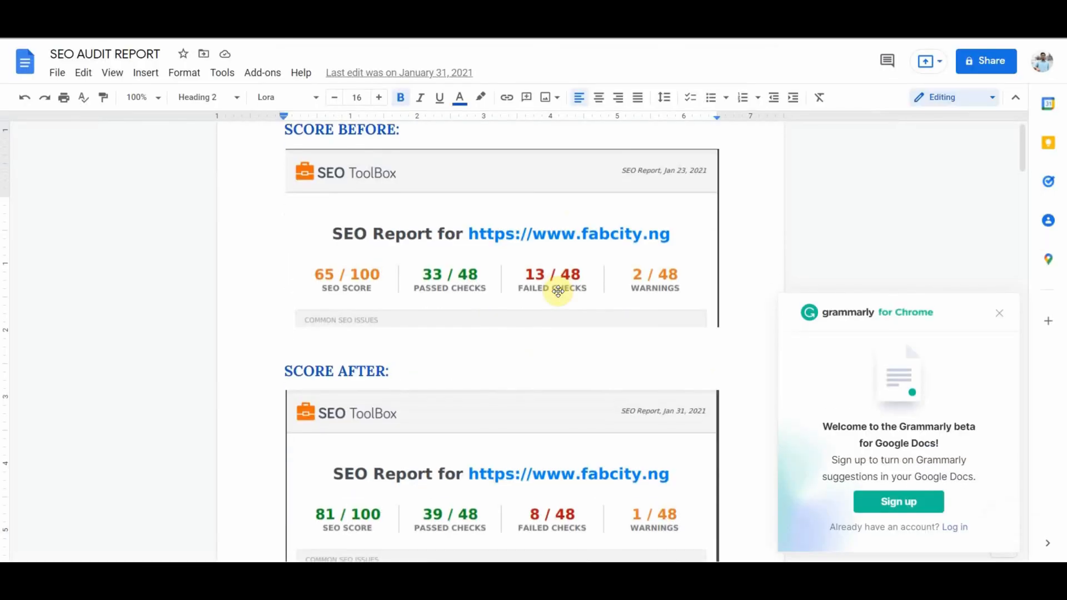
# Step: Examine the before and after SEO scores and the earlier meta tags in the SEO AUDIT REPORT document, dismissing the Grammarly pop-up
pyautogui.scroll(-4, 558, 284)
pyautogui.scroll(6, 558, 291)
pyautogui.scroll(-15, 559, 291)
pyautogui.scroll(3, 559, 291)
pyautogui.scroll(-1, 559, 291)
pyautogui.scroll(-2, 558, 291)
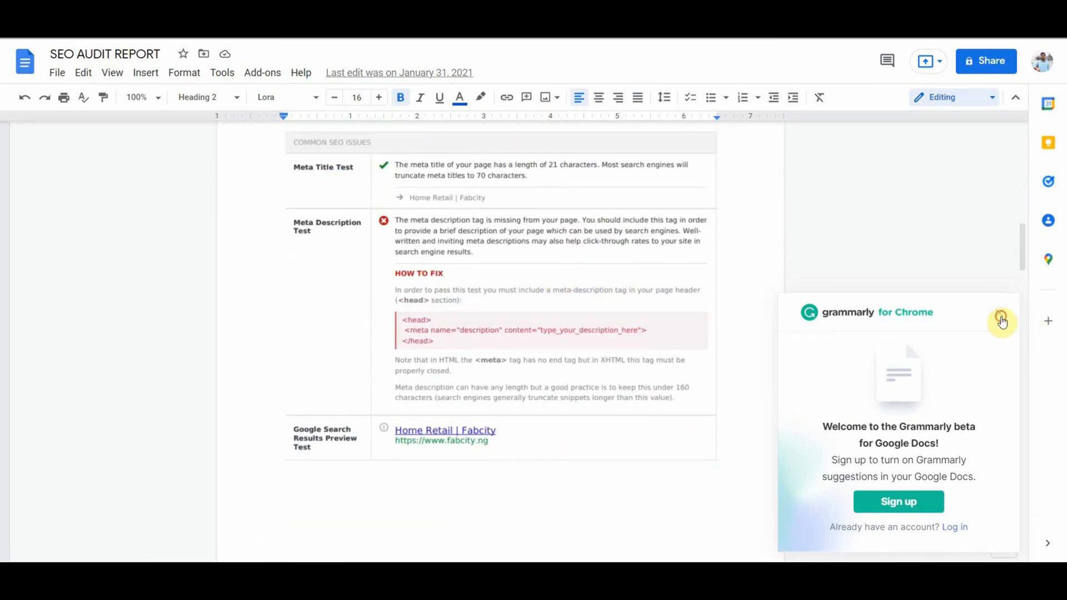
pyautogui.click(1001, 321)
pyautogui.scroll(2, 902, 330)
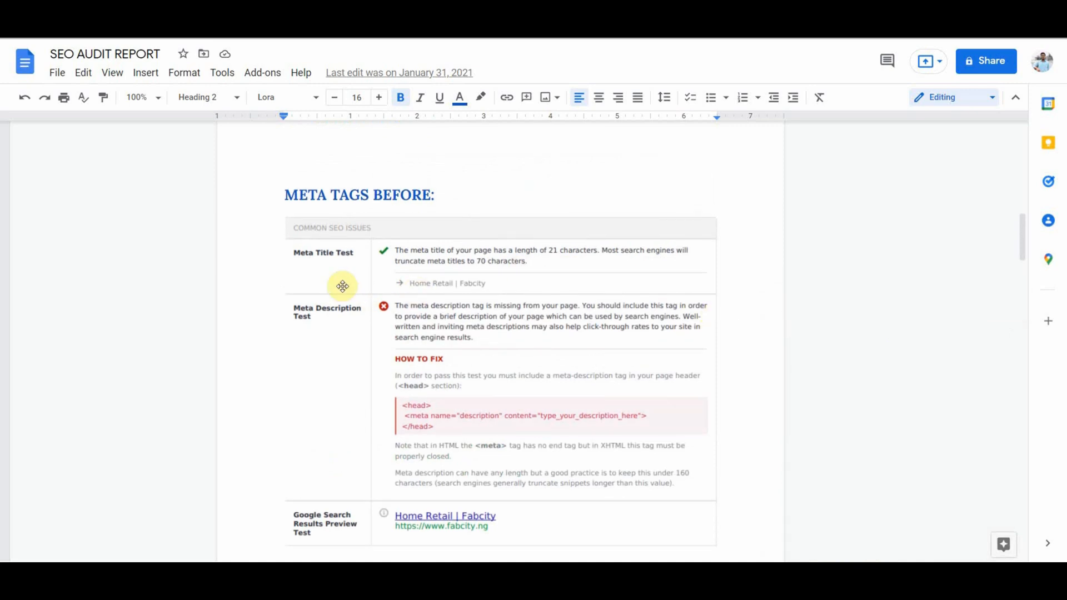
# Step: Compare the audit report's before and after results for meta tags and for HTML and speed
pyautogui.scroll(-12, 615, 314)
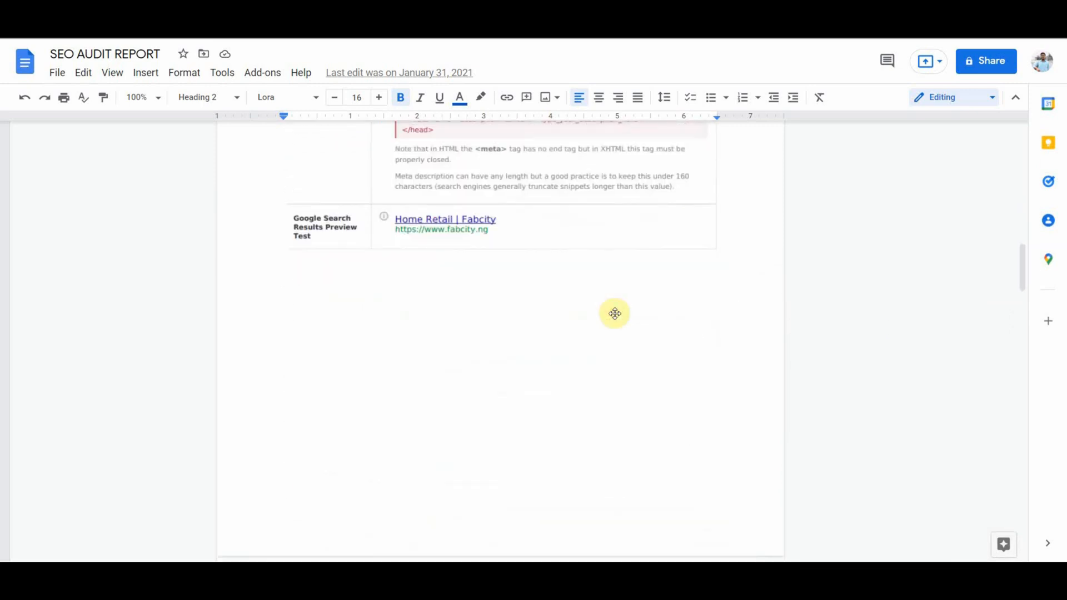
pyautogui.scroll(-1, 615, 314)
pyautogui.scroll(3, 614, 314)
pyautogui.scroll(-1, 612, 313)
pyautogui.scroll(-2, 557, 245)
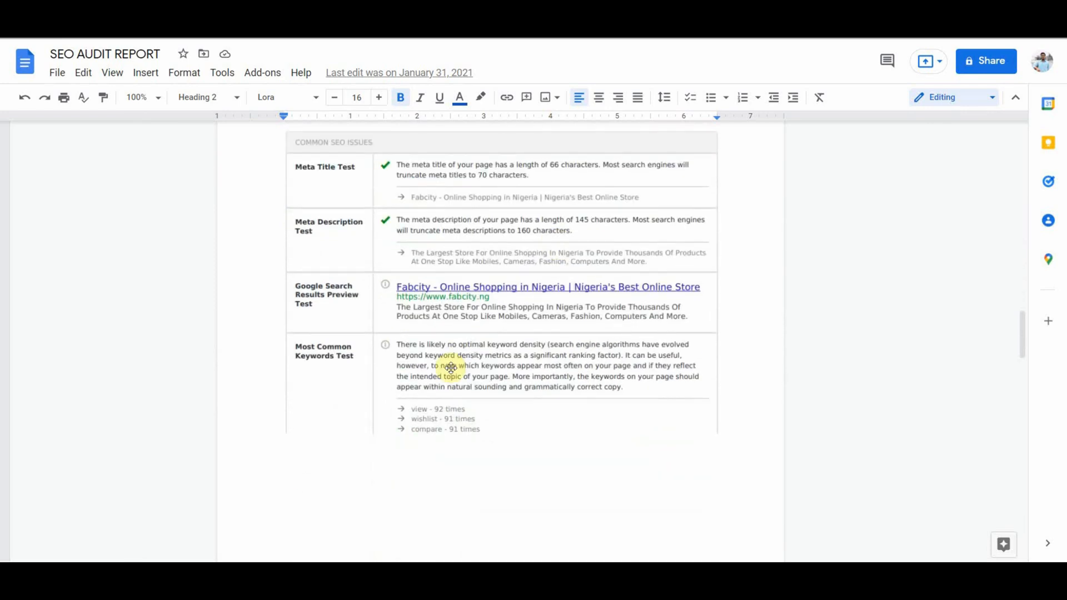
pyautogui.scroll(-3, 643, 330)
pyautogui.scroll(-15, 644, 330)
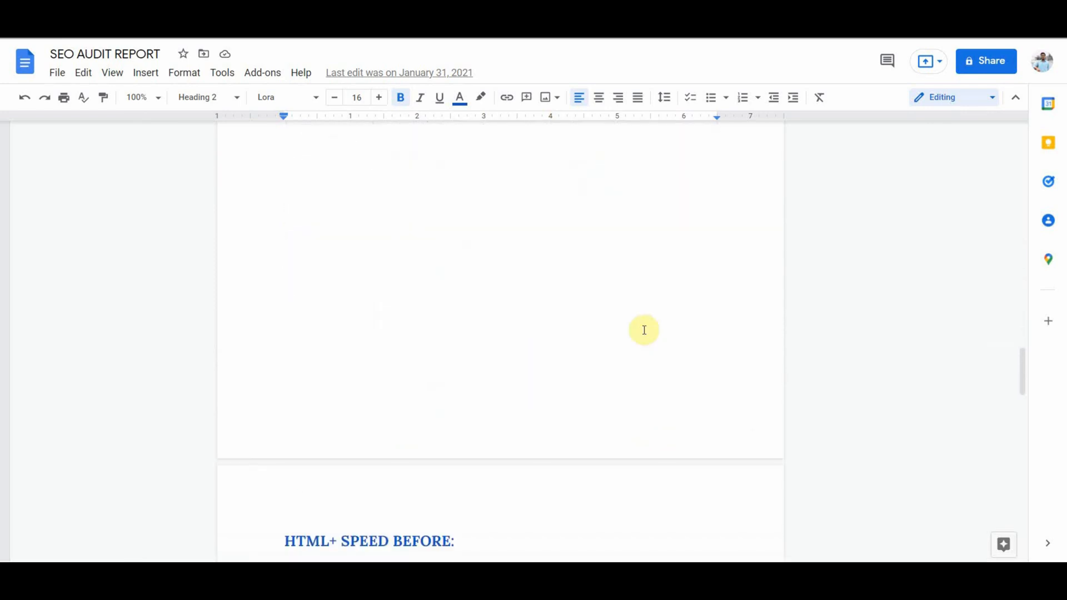
pyautogui.scroll(-15, 643, 330)
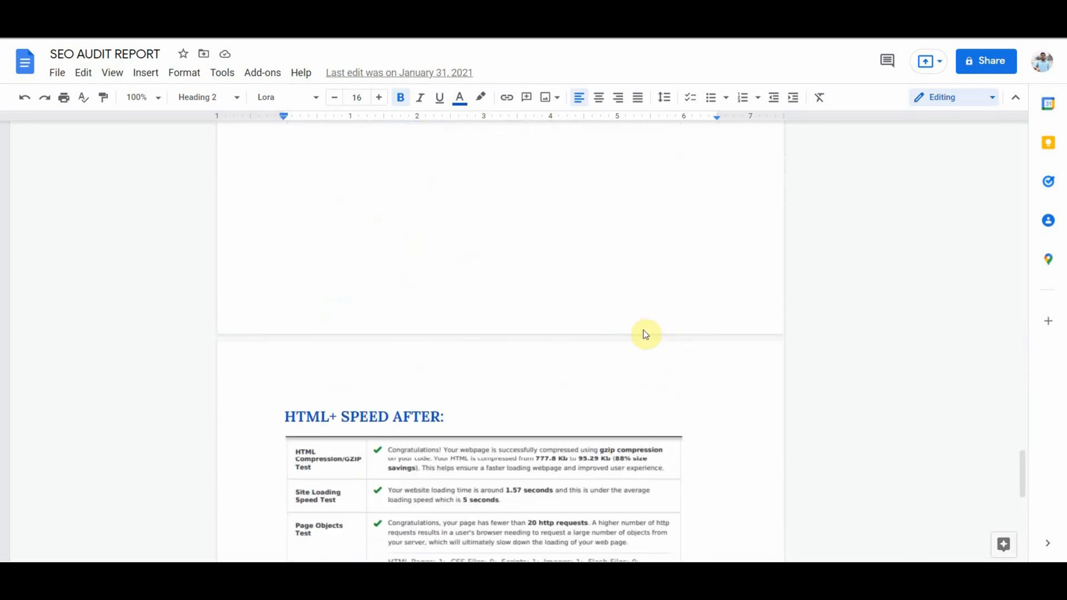
pyautogui.scroll(20, 644, 330)
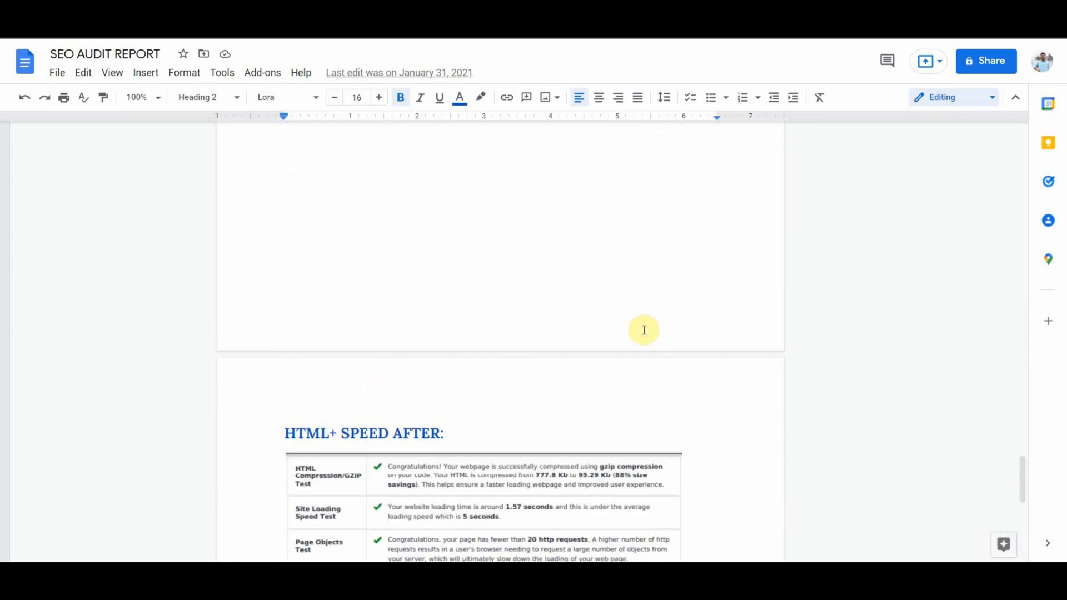
pyautogui.scroll(-15, 673, 316)
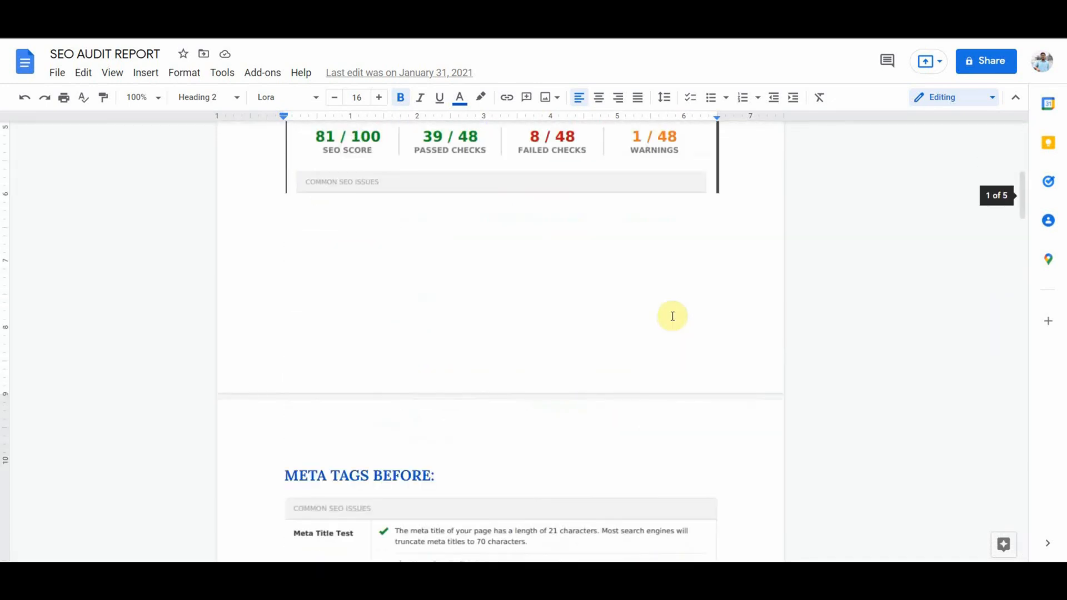
pyautogui.scroll(-7, 672, 315)
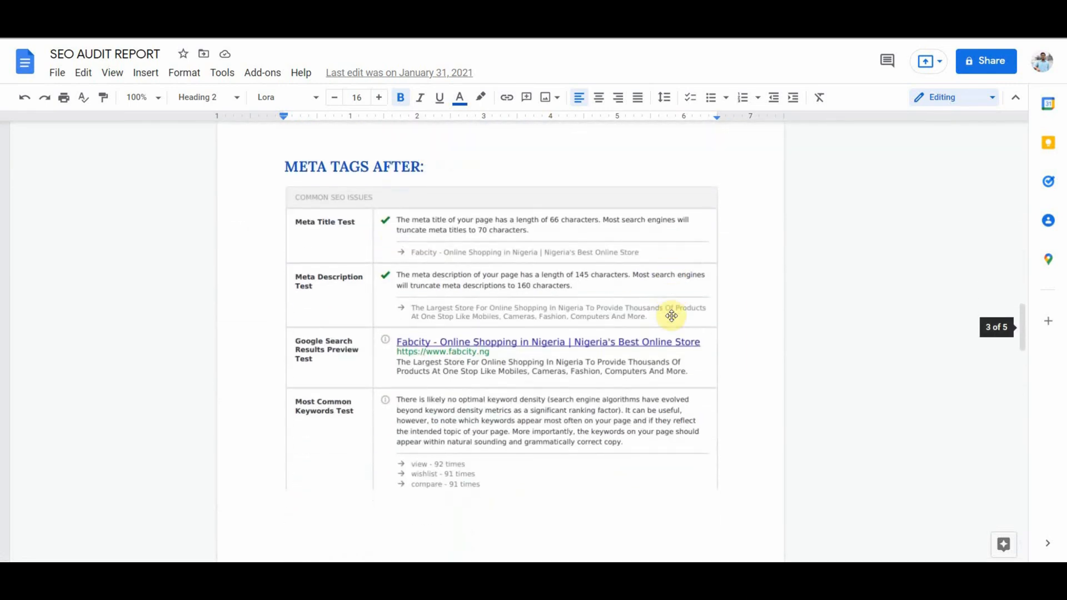